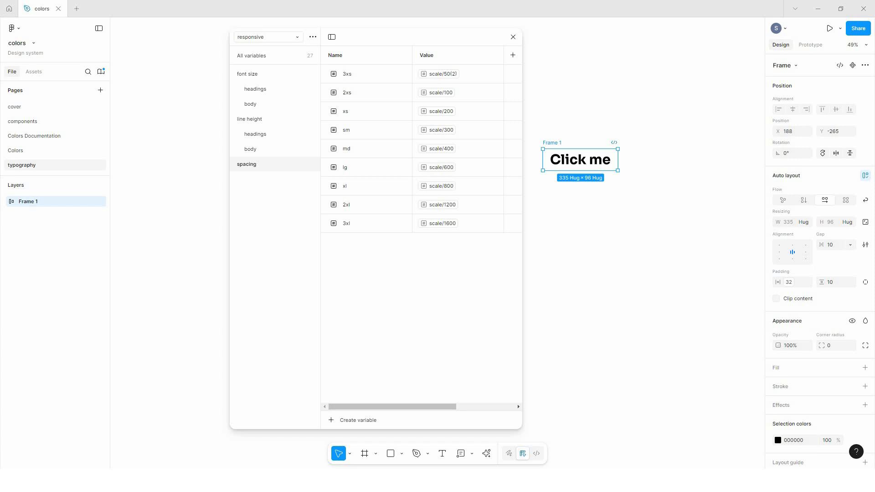
- Review the font size, line height and spacing variable groups in the responsive collection
{"action": "left_click", "coordinate": [255, 89]}
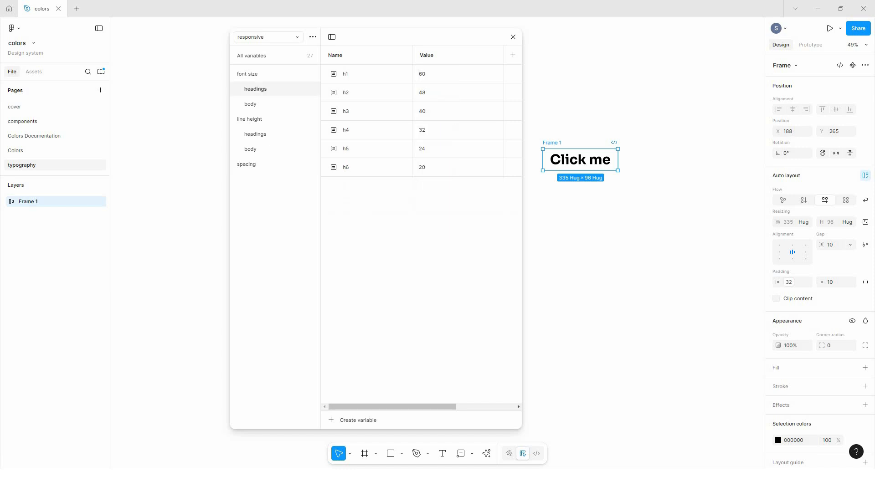
{"action": "left_click", "coordinate": [251, 104]}
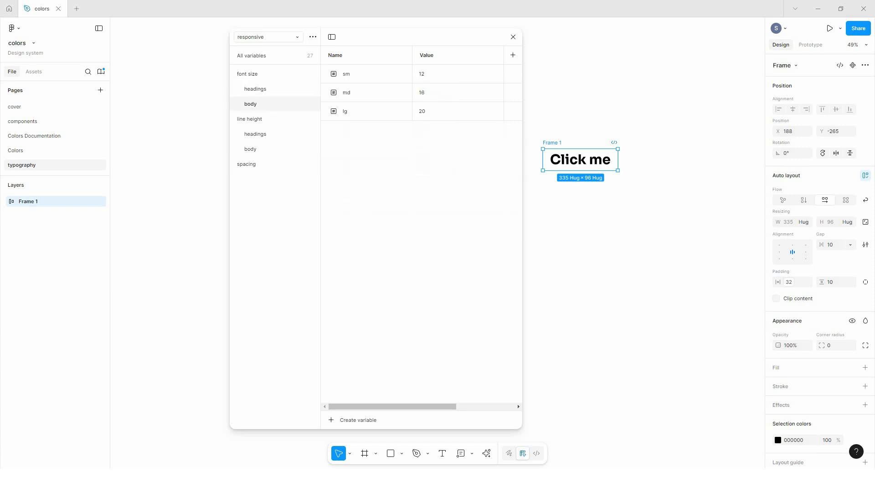
{"action": "left_click", "coordinate": [255, 134]}
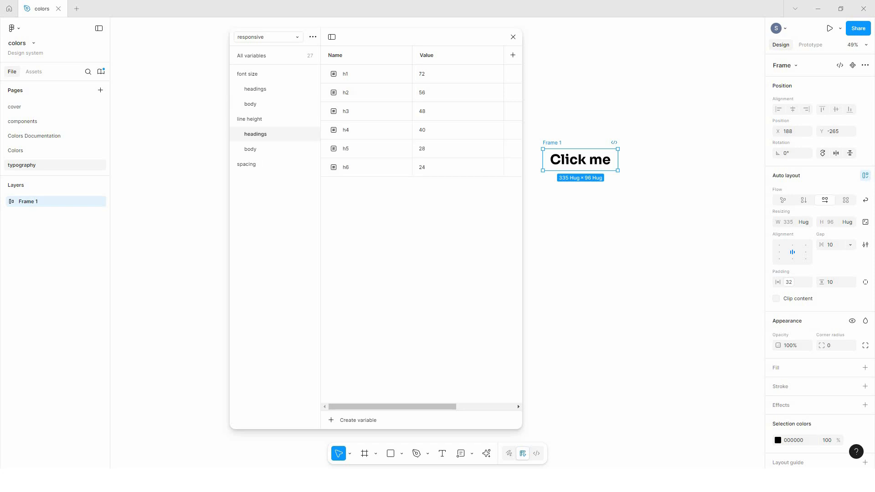
{"action": "left_click", "coordinate": [250, 149]}
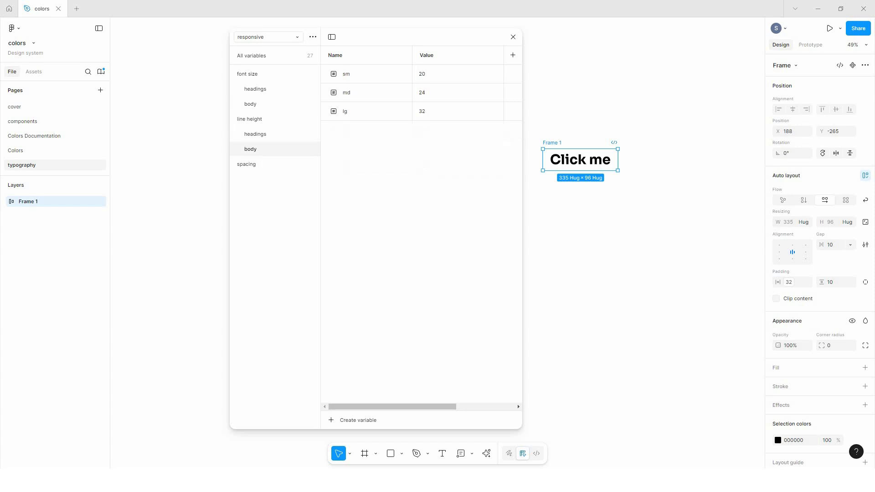
{"action": "left_click", "coordinate": [246, 164]}
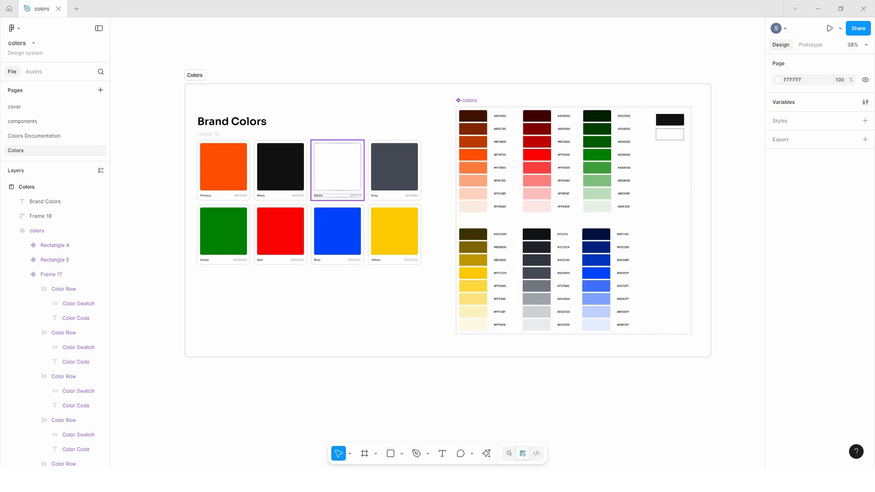
- Inspect the Colors section, its Brand Colors heading and the orange shade column, leaving nothing selected
{"action": "left_click", "coordinate": [195, 75]}
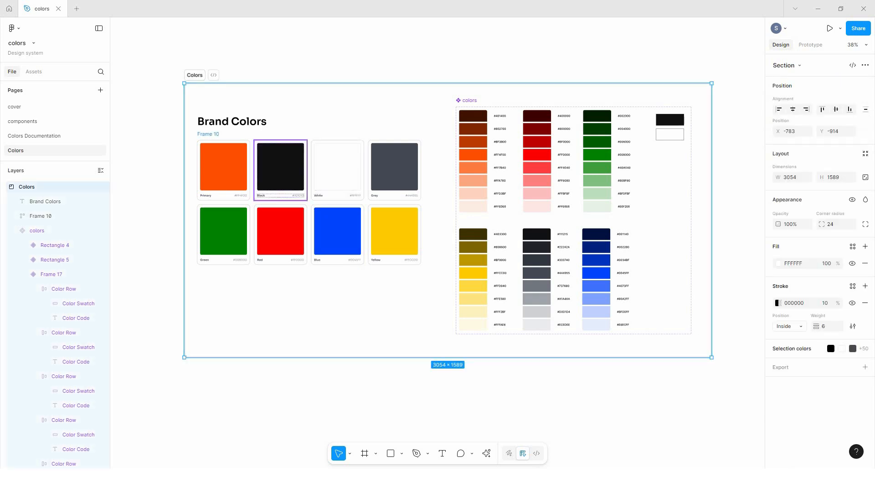
{"action": "left_click", "coordinate": [232, 121]}
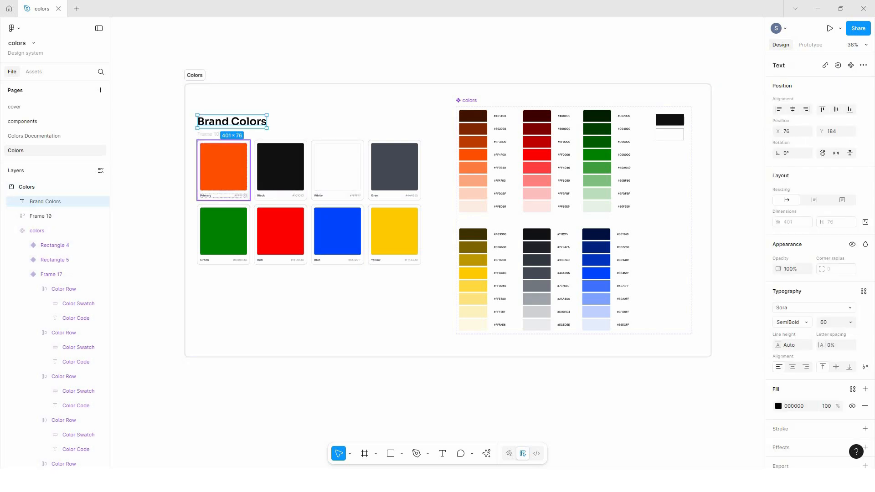
{"action": "left_click", "coordinate": [473, 160]}
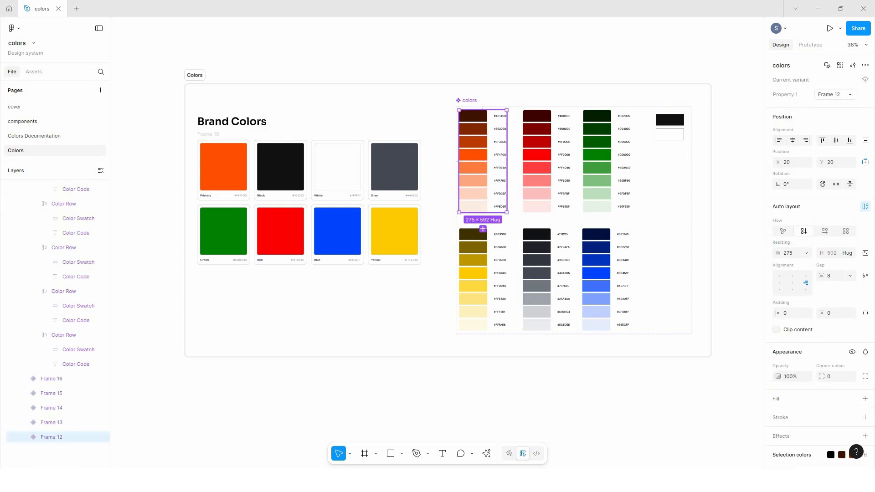
{"action": "key", "text": "Escape"}
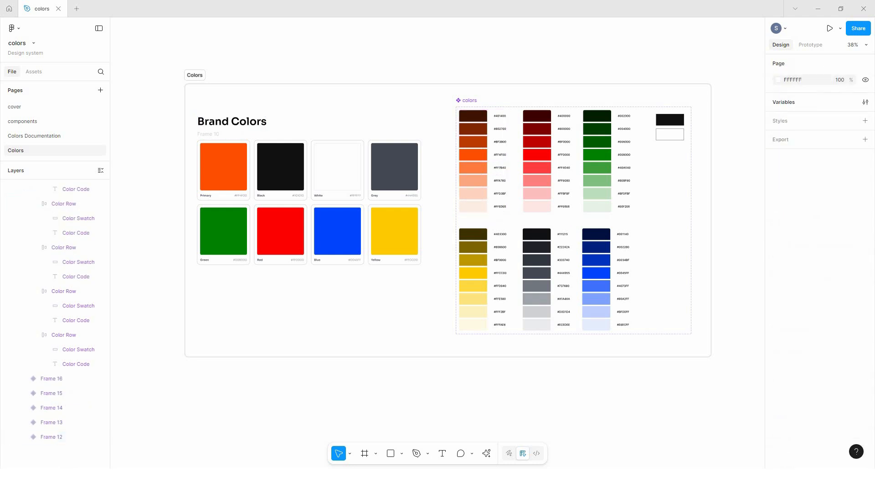
- Open the local variables and review the Master Pallet, Mapped and Alias collections in an enlarged, repositioned window
{"action": "left_click", "coordinate": [865, 102]}
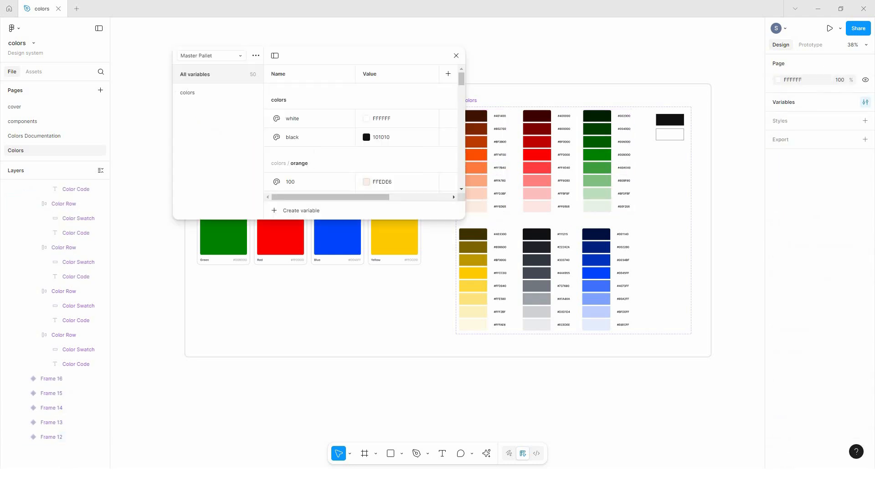
{"action": "left_click", "coordinate": [210, 55]}
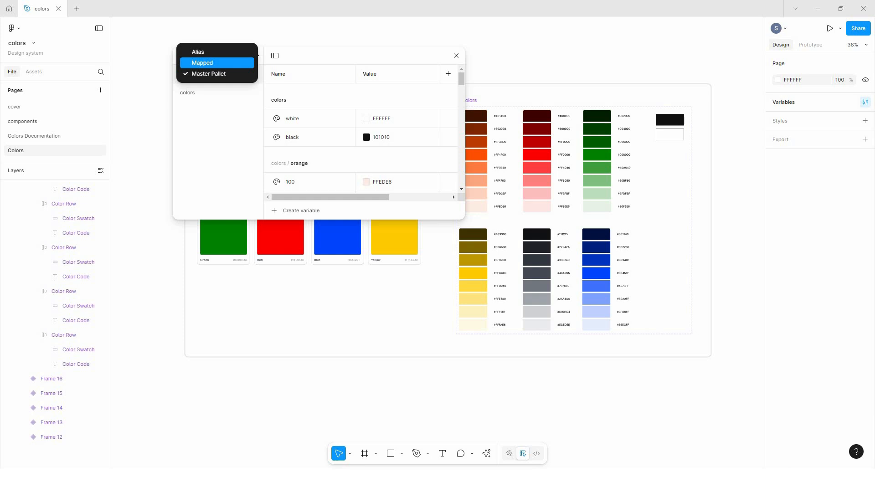
{"action": "left_click", "coordinate": [202, 62]}
{"action": "left_click", "coordinate": [210, 55]}
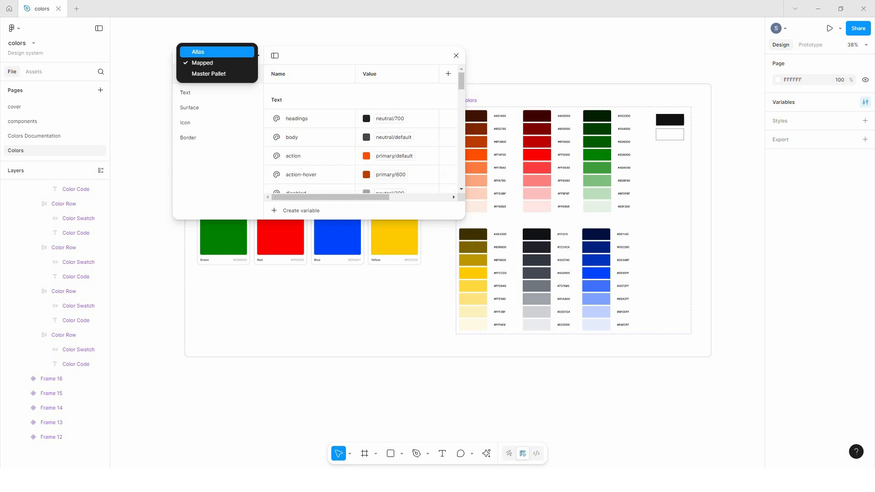
{"action": "left_click", "coordinate": [200, 53]}
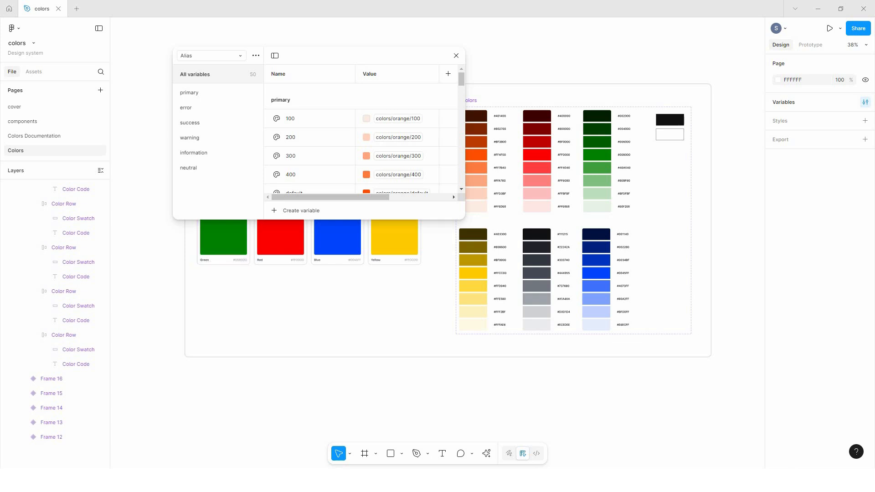
{"action": "left_click_drag", "start_coordinate": [291, 220], "coordinate": [291, 317]}
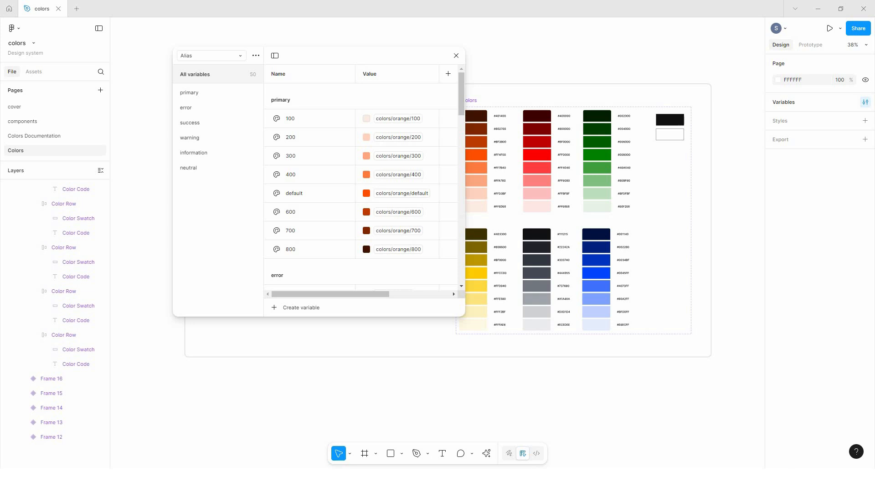
{"action": "left_click_drag", "start_coordinate": [360, 56], "coordinate": [404, 57]}
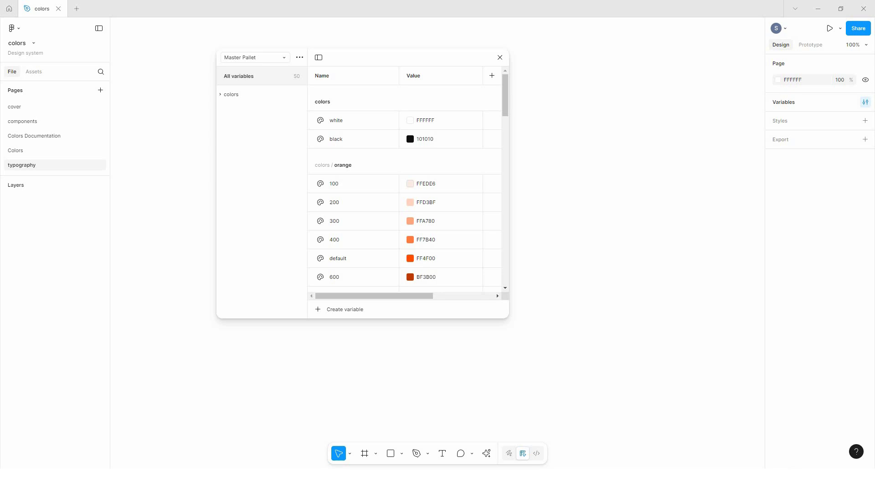
- Create a string variable named typography/font family/headings in the Master Pallet collection
{"action": "left_click", "coordinate": [231, 94]}
{"action": "left_click", "coordinate": [238, 76]}
{"action": "left_click", "coordinate": [344, 309]}
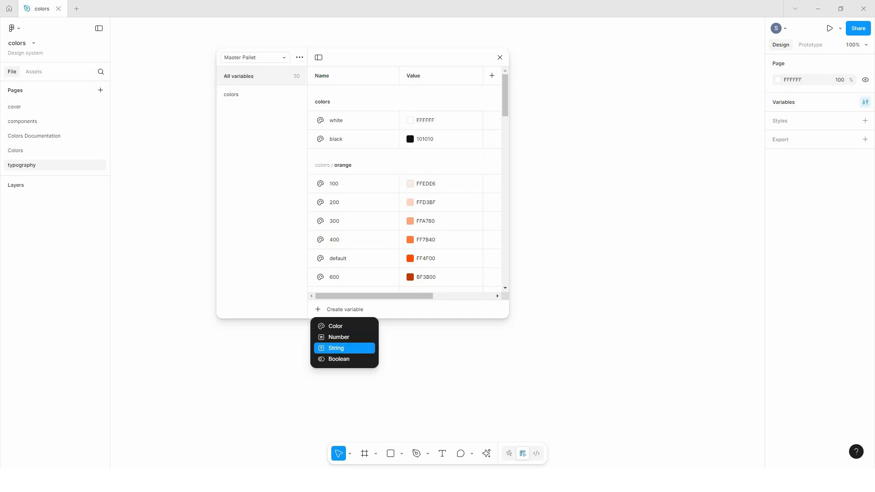
{"action": "left_click", "coordinate": [344, 348]}
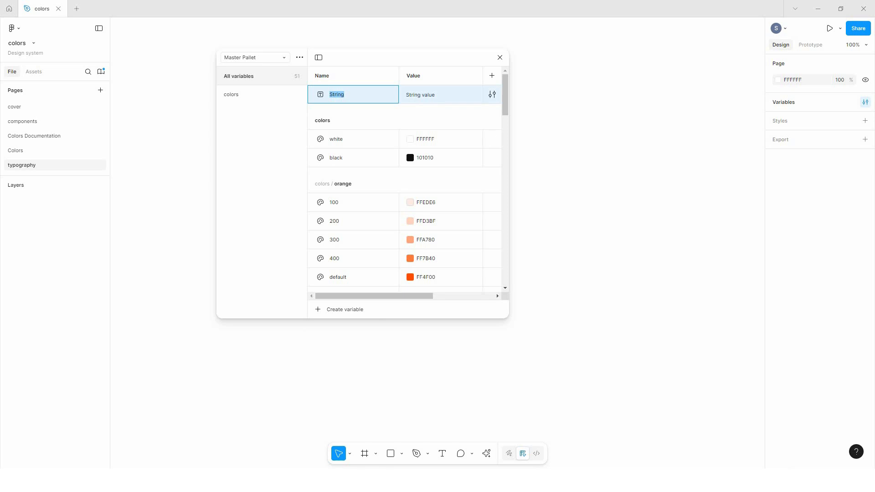
{"action": "type", "text": "font"}
{"action": "key", "text": "ctrl+a"}
{"action": "type", "text": "typograph"}
{"action": "type", "text": "y"}
{"action": "type", "text": "/font"}
{"action": "type", "text": " family"}
{"action": "type", "text": "/headings"}
{"action": "key", "text": "Return"}
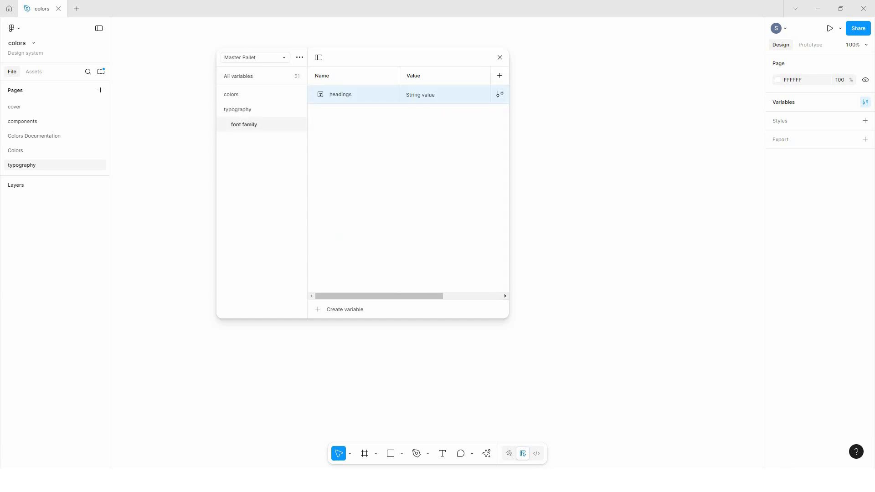
- Set the value of the headings font family variable to sora
{"action": "left_click", "coordinate": [428, 94]}
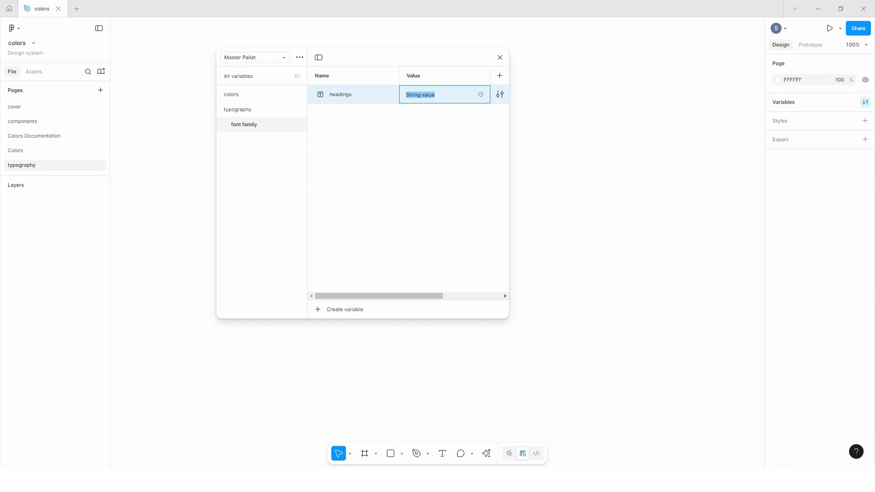
{"action": "type", "text": "sora"}
{"action": "key", "text": "Return"}
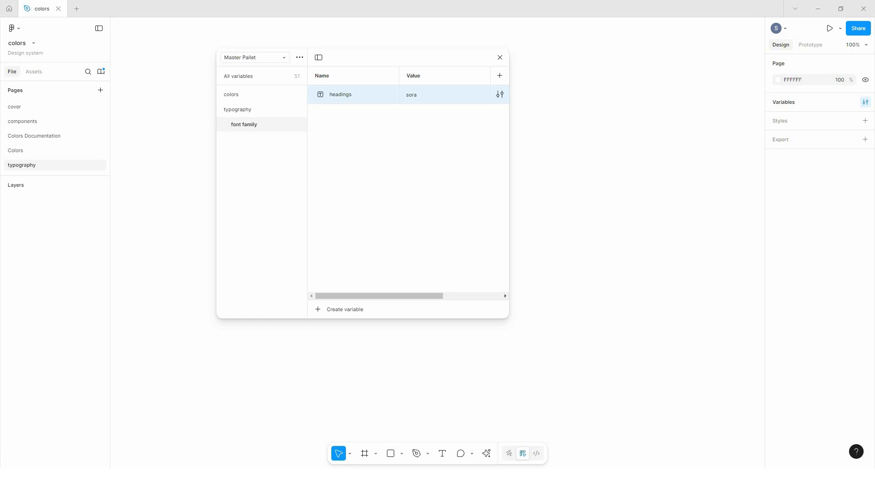
- Duplicate the headings font family variable and name the copy body
{"action": "key", "text": "ctrl+d"}
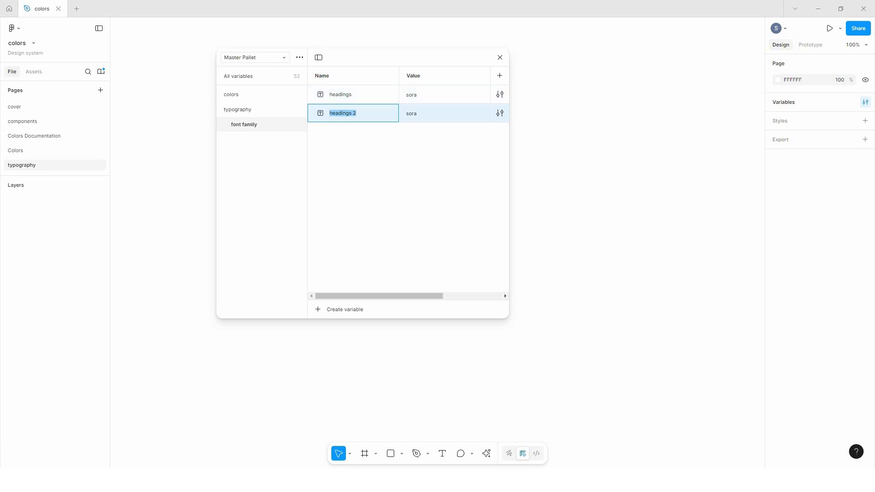
{"action": "type", "text": "o"}
{"action": "type", "text": "body"}
{"action": "key", "text": "Return"}
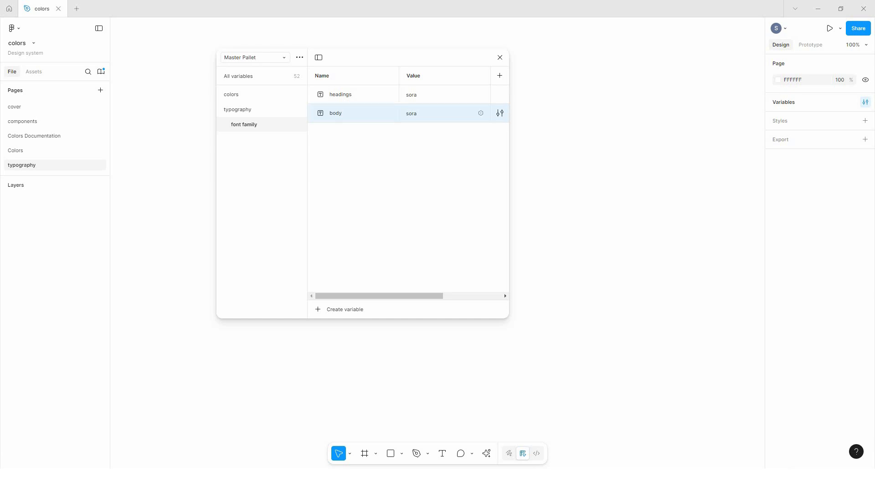
- Try poppins and inter in turn as the value of the body font family variable
{"action": "left_click", "coordinate": [432, 178]}
{"action": "left_click", "coordinate": [433, 114]}
{"action": "type", "text": "popping"}
{"action": "key", "text": "BackSpace"}
{"action": "type", "text": "s"}
{"action": "key", "text": "Return"}
{"action": "key", "text": "Return"}
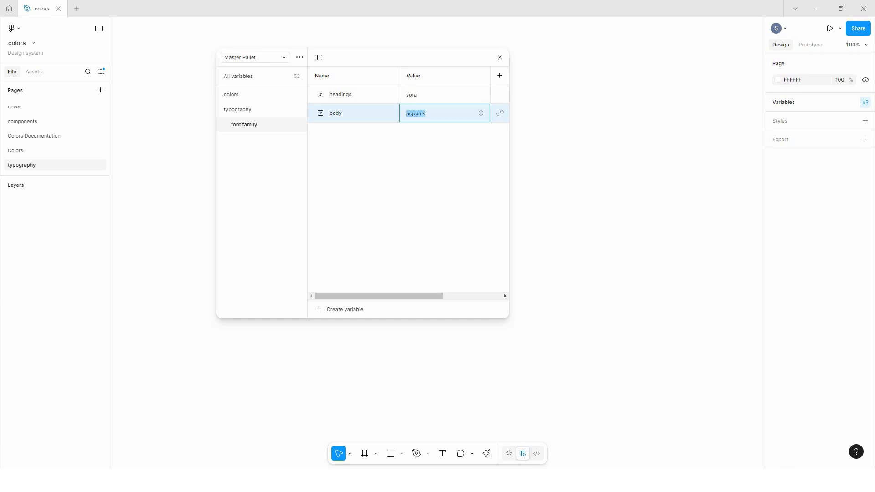
{"action": "type", "text": "inter"}
{"action": "key", "text": "Return"}
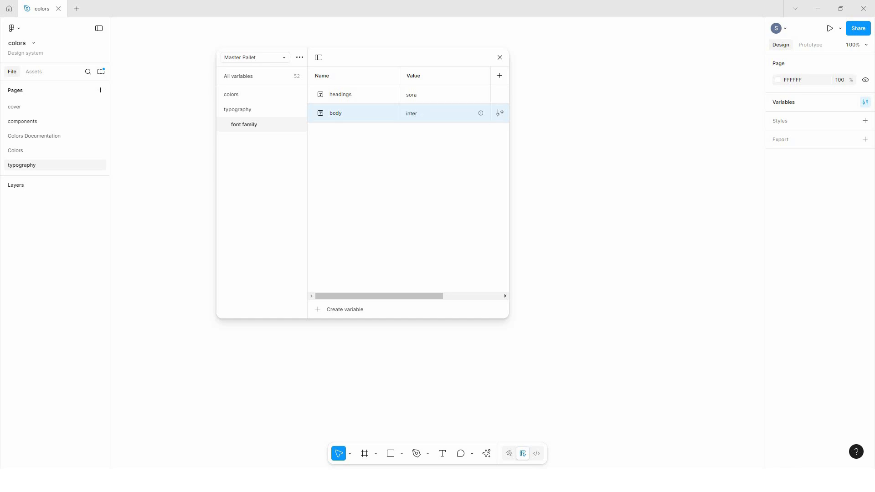
- Set the value of the body font family variable to sora
{"action": "left_click", "coordinate": [429, 169]}
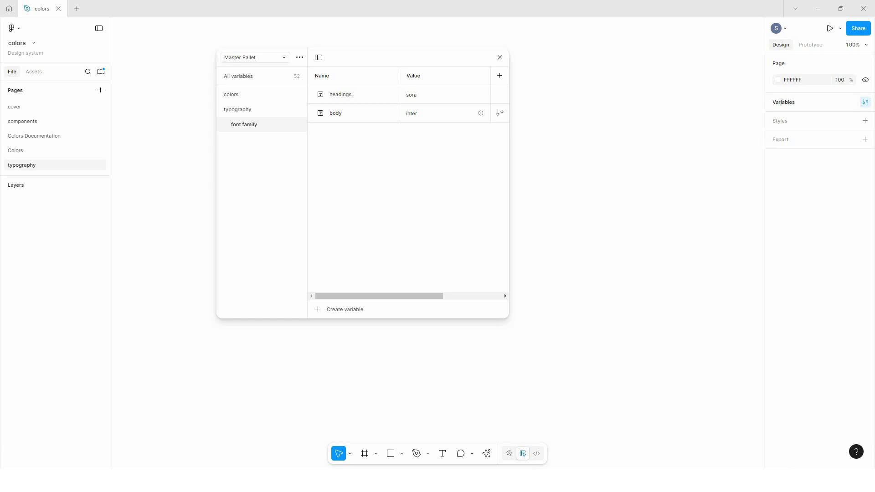
{"action": "left_click", "coordinate": [428, 114]}
{"action": "type", "text": "sora"}
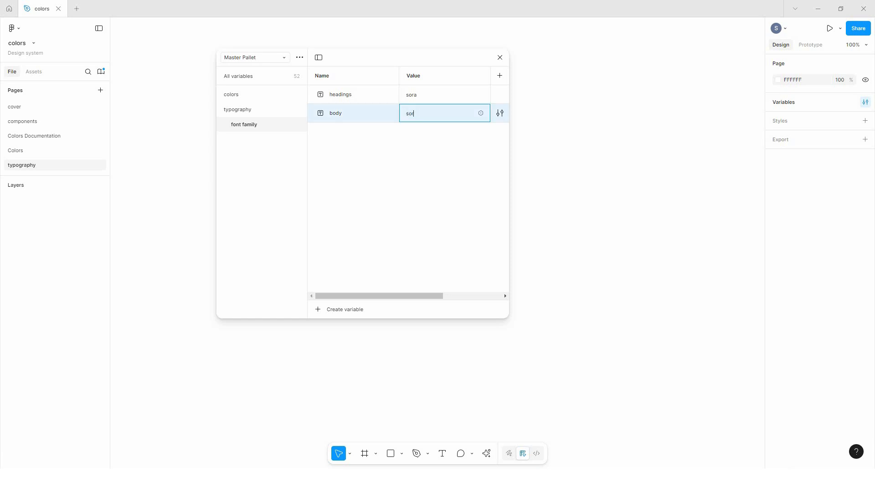
{"action": "key", "text": "Return"}
{"action": "left_click", "coordinate": [408, 192]}
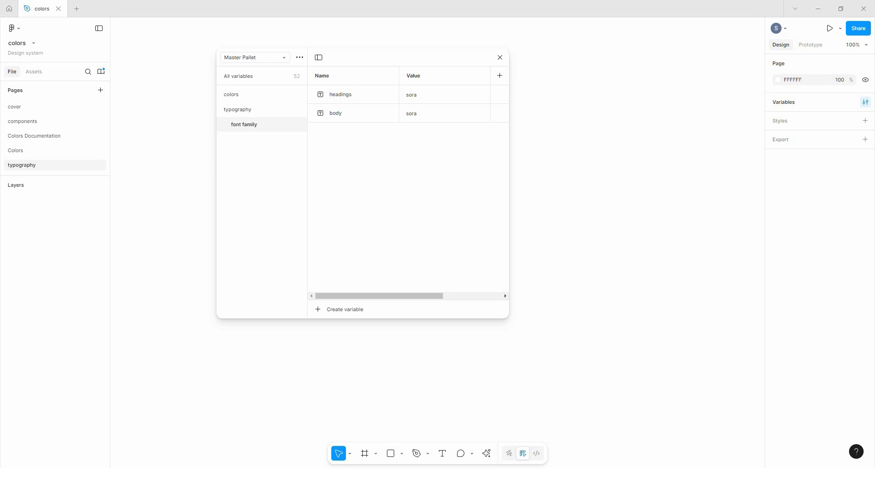
- Create a string variable named font weight/regular inside the typography group
{"action": "left_click", "coordinate": [238, 110]}
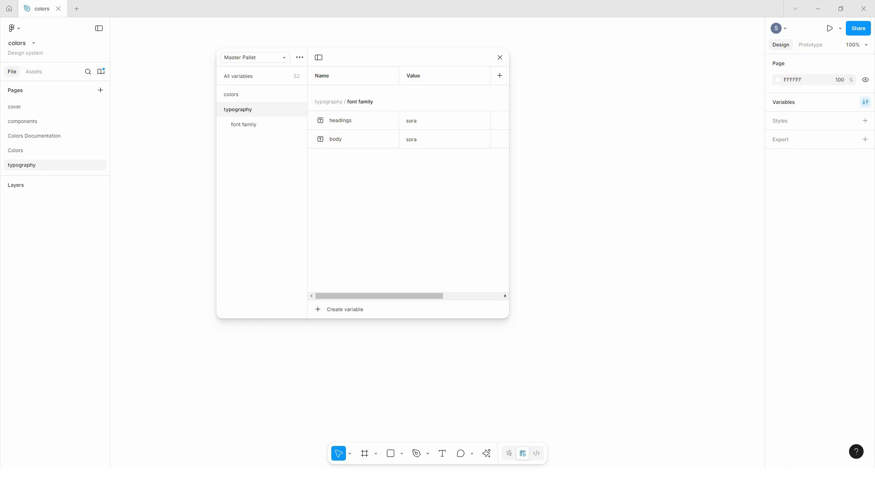
{"action": "left_click", "coordinate": [345, 309]}
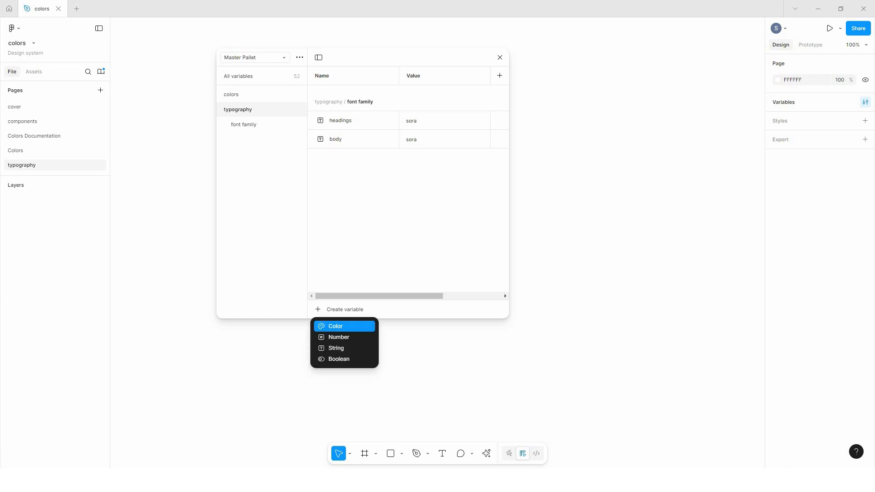
{"action": "left_click", "coordinate": [339, 348]}
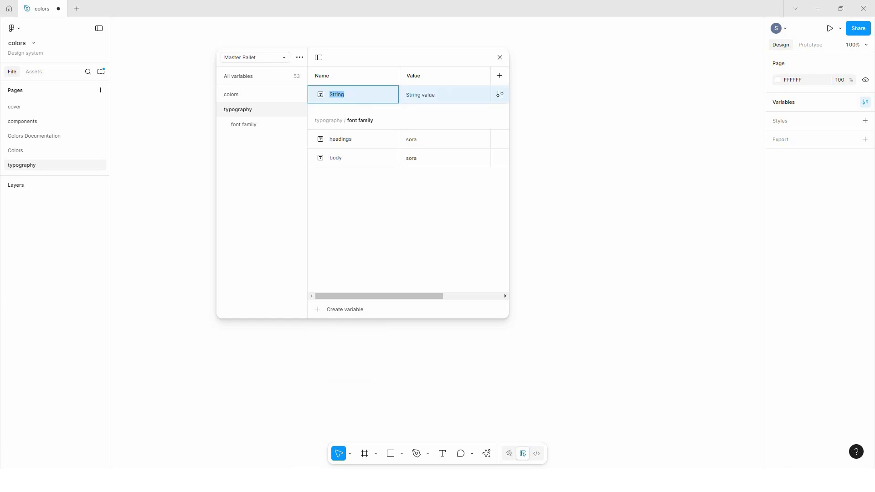
{"action": "type", "text": "font weights"}
{"action": "key", "text": "BackSpace"}
{"action": "type", "text": "/regualr"}
{"action": "type", "text": "lar"}
{"action": "key", "text": "Return"}
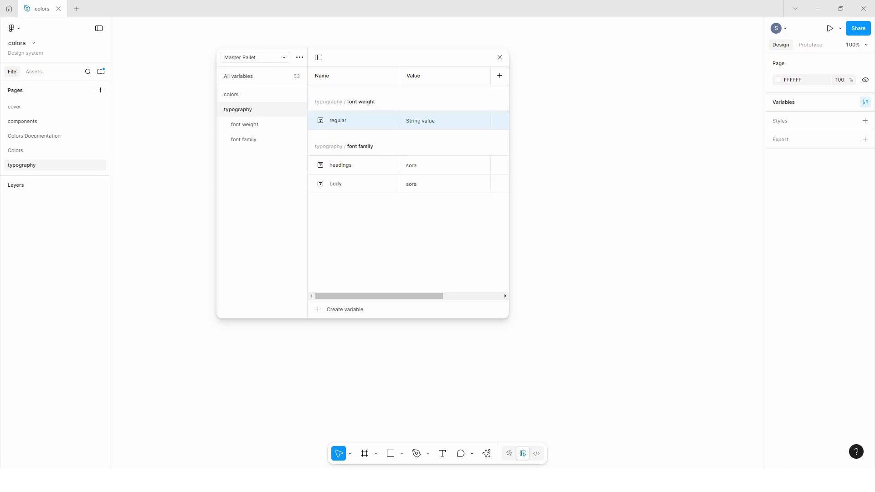
- Set the value of the regular variable in the font weight group to regular
{"action": "left_click", "coordinate": [245, 125]}
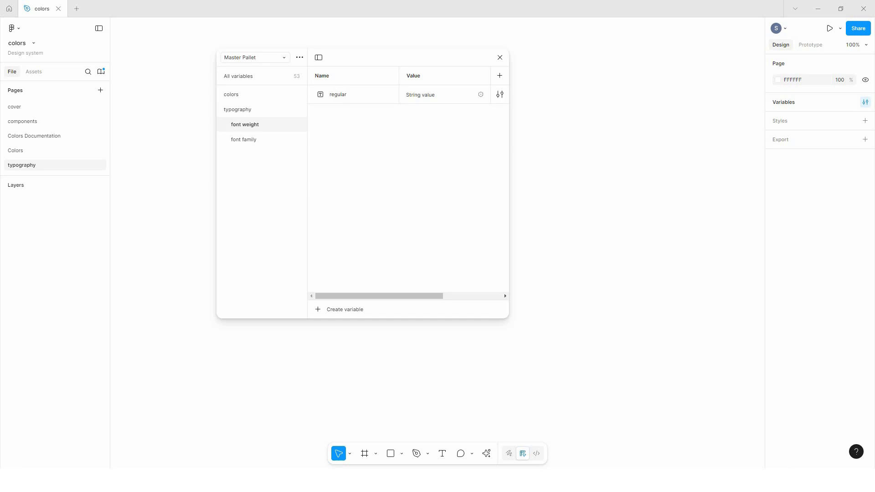
{"action": "left_click", "coordinate": [430, 95]}
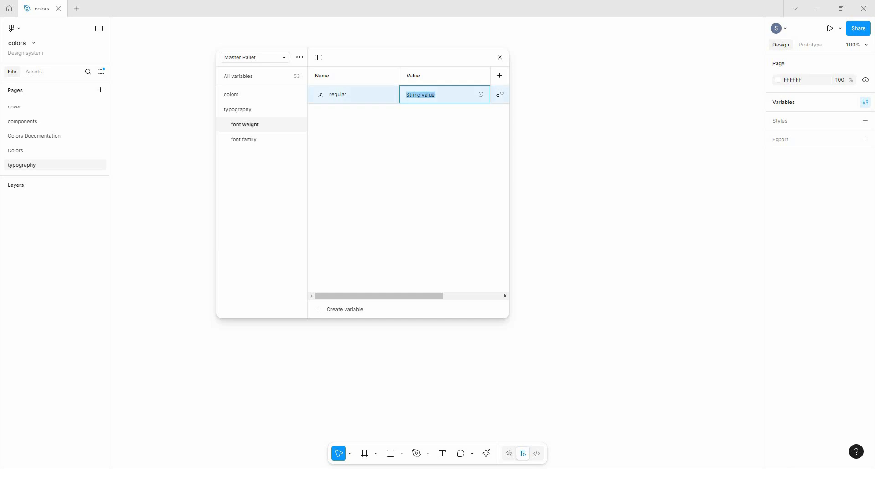
{"action": "type", "text": "regular"}
{"action": "key", "text": "Return"}
- Duplicate the regular variable twice in the font weight group and rename the first copy semibold
{"action": "key", "text": "shift+Return"}
{"action": "key", "text": "shift+Return"}
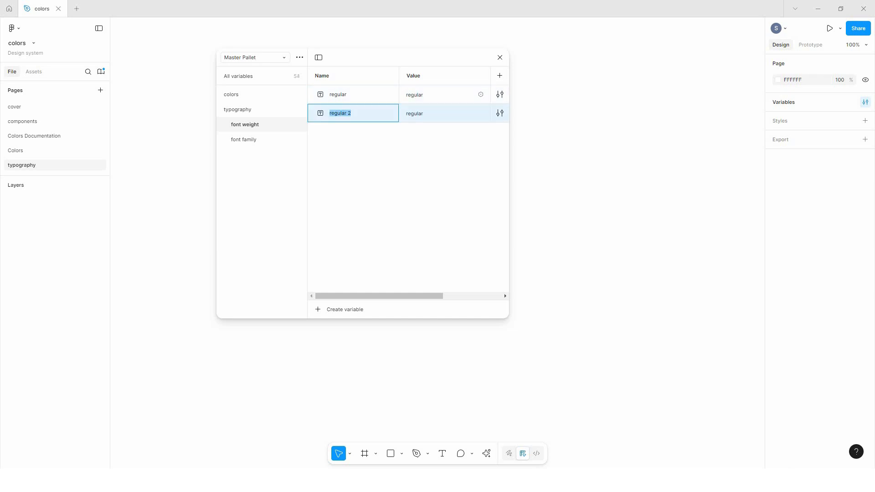
{"action": "double_click", "coordinate": [340, 113]}
{"action": "type", "text": "se"}
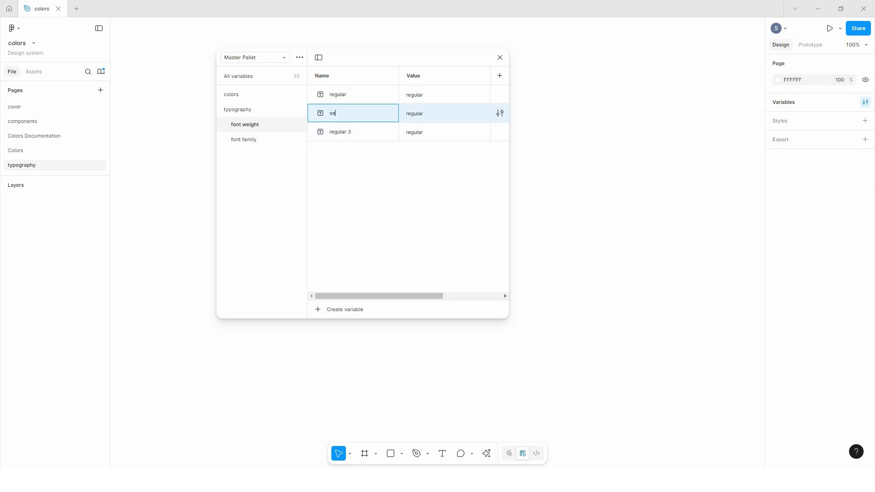
{"action": "type", "text": "mibold"}
{"action": "key", "text": "Return"}
- Set the value of the semibold variable in the font weight group to semibold
{"action": "left_click", "coordinate": [415, 113]}
{"action": "type", "text": "se"}
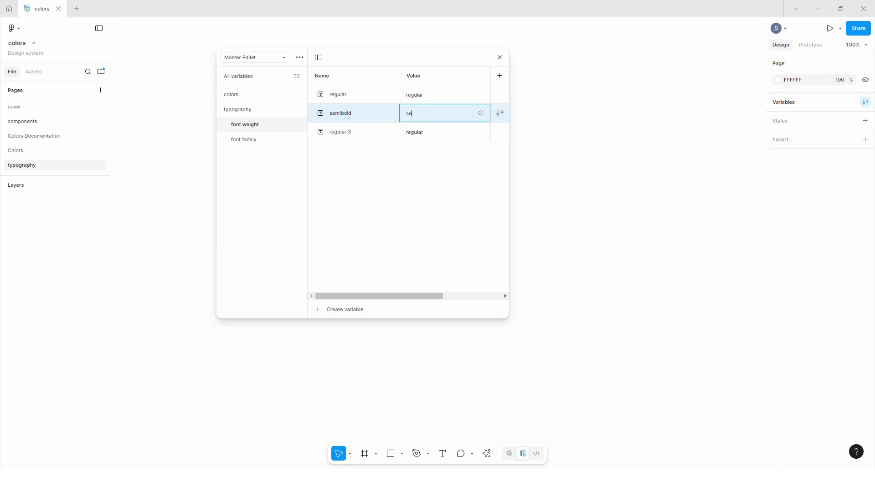
{"action": "type", "text": "mibold"}
{"action": "key", "text": "Return"}
- Rename the second copy in the font weight group bold and set its value to bold
{"action": "key", "text": "Down"}
{"action": "key", "text": "Return"}
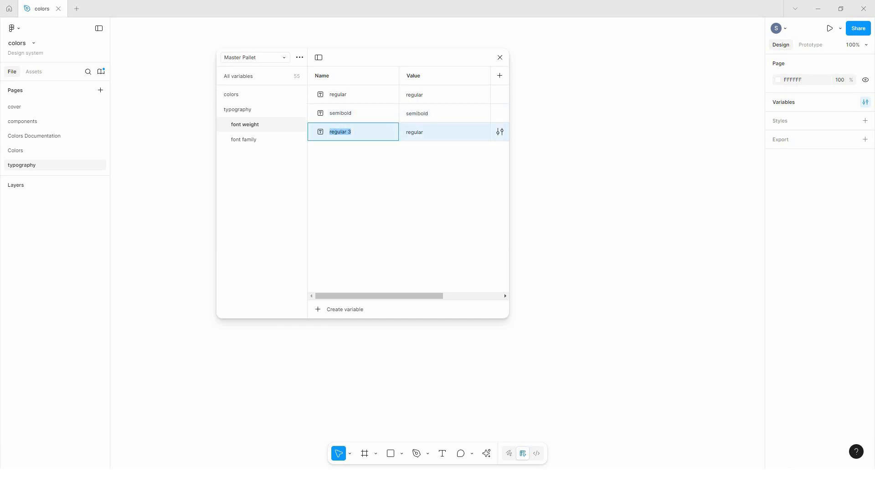
{"action": "type", "text": "bold"}
{"action": "key", "text": "Return"}
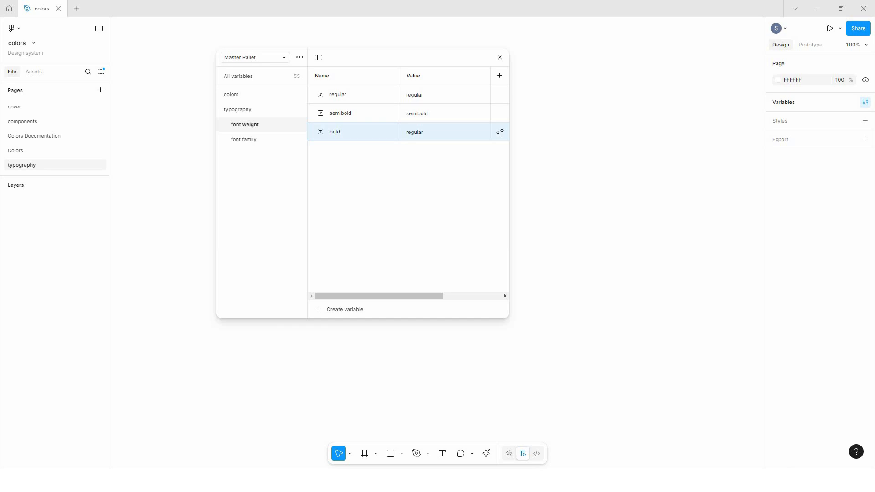
{"action": "left_click", "coordinate": [437, 132]}
{"action": "type", "text": "bold"}
{"action": "key", "text": "Return"}
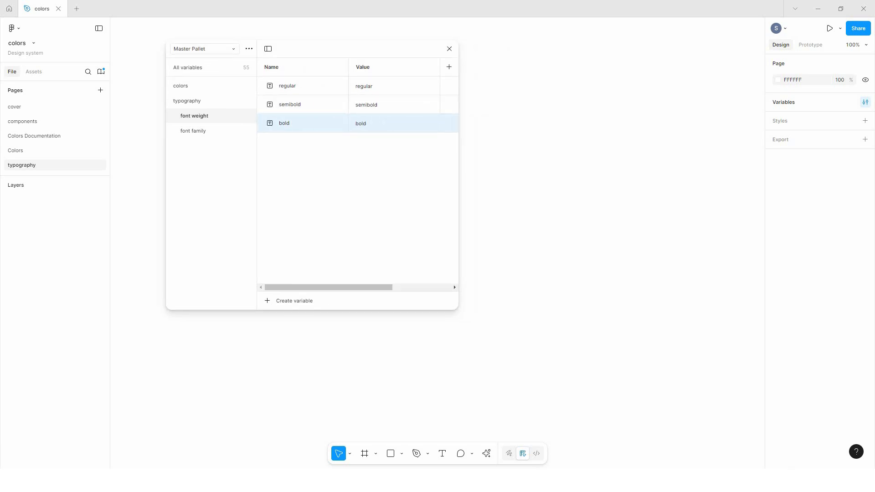
- Review the typography group's font weight and font family variables, leaving the font family group open
{"action": "left_click", "coordinate": [186, 101]}
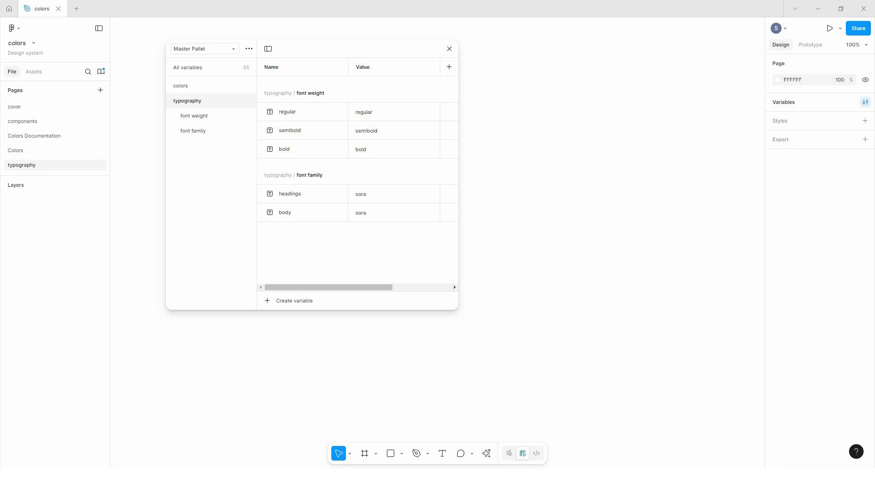
{"action": "left_click", "coordinate": [193, 131]}
{"action": "left_click", "coordinate": [194, 116]}
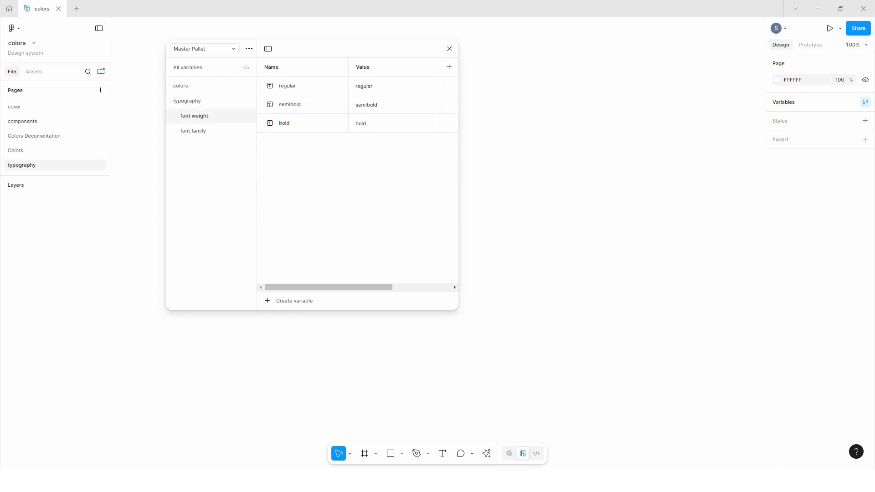
{"action": "left_click", "coordinate": [193, 131]}
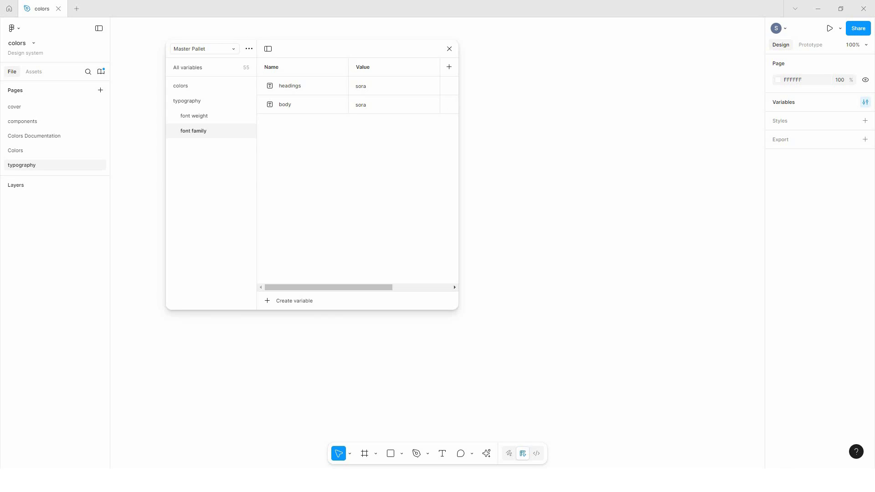
- Add a text layer reading "subscribe" on the empty canvas beside the variables window
{"action": "key", "text": "t"}
{"action": "left_click", "coordinate": [524, 250]}
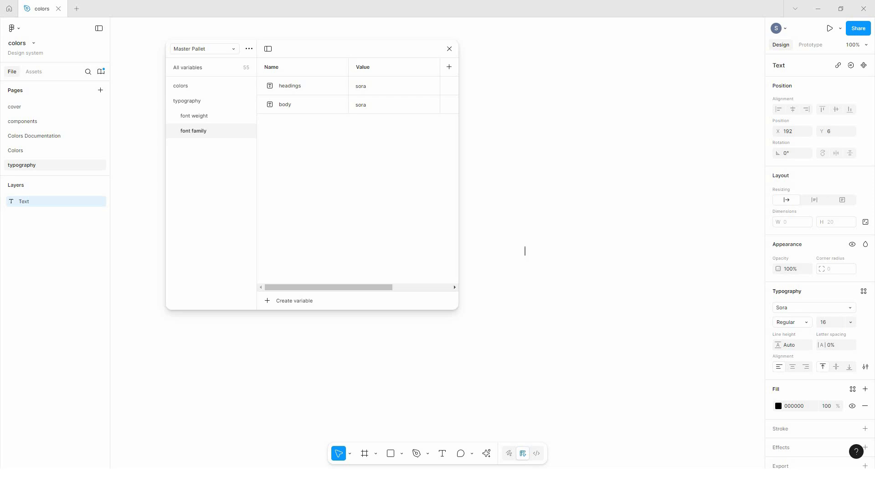
{"action": "type", "text": "subscribe"}
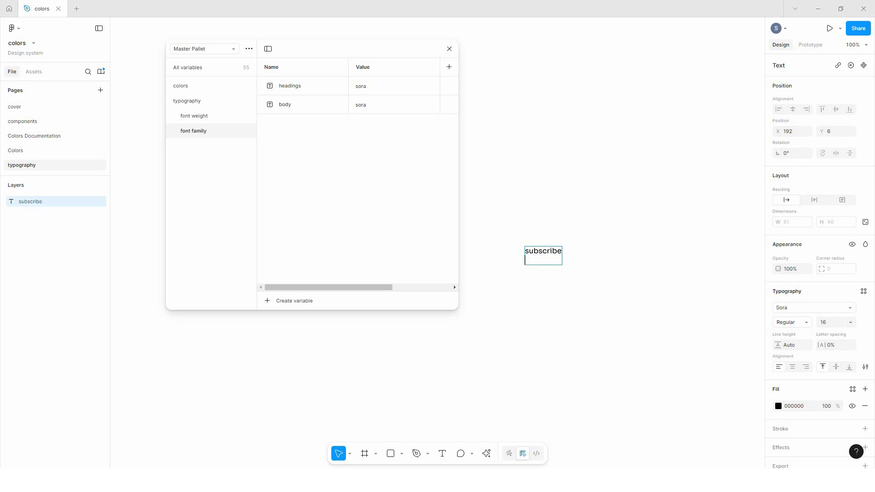
{"action": "key", "text": "Escape"}
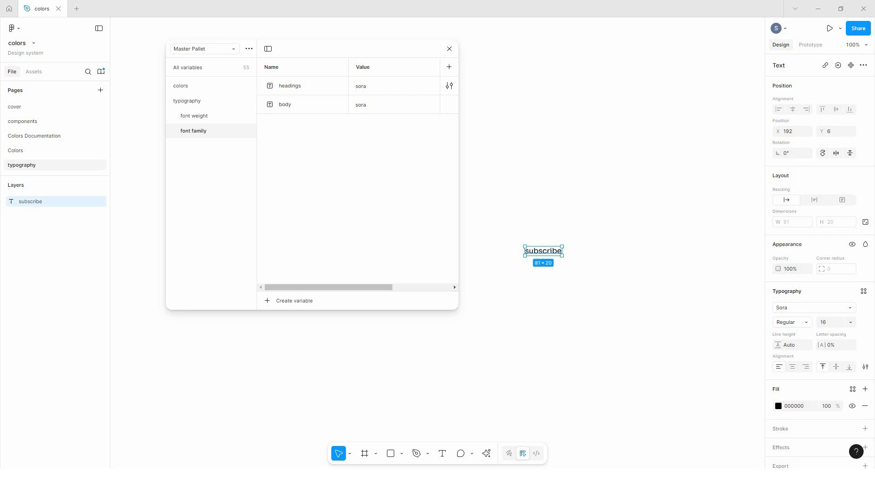
- Set the values of the headings and body font family variables to Sora with a capital S
{"action": "left_click", "coordinate": [368, 86]}
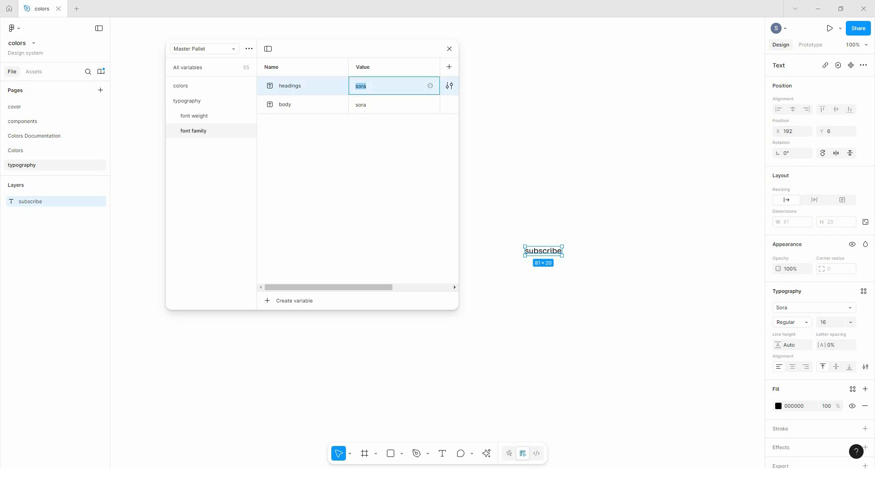
{"action": "left_click", "coordinate": [357, 86]}
{"action": "type", "text": "S"}
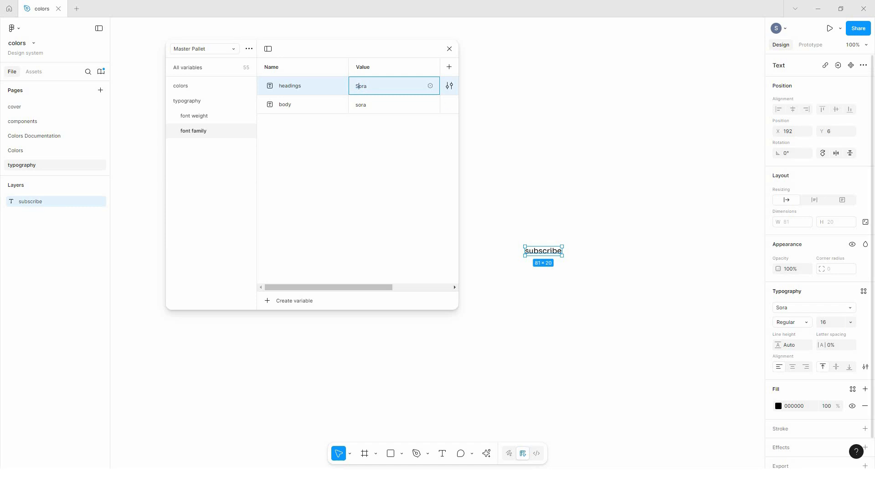
{"action": "double_click", "coordinate": [360, 105]}
{"action": "left_click", "coordinate": [358, 104]}
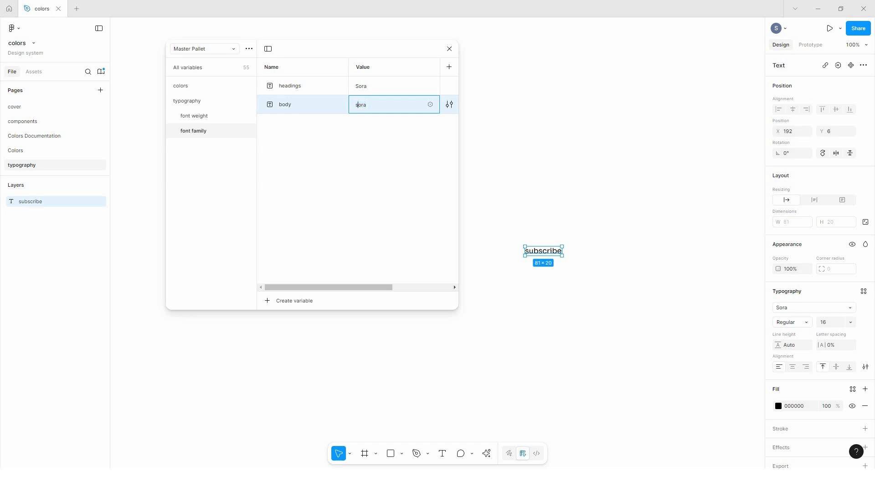
{"action": "key", "text": "BackSpace"}
{"action": "type", "text": "S"}
{"action": "key", "text": "Escape"}
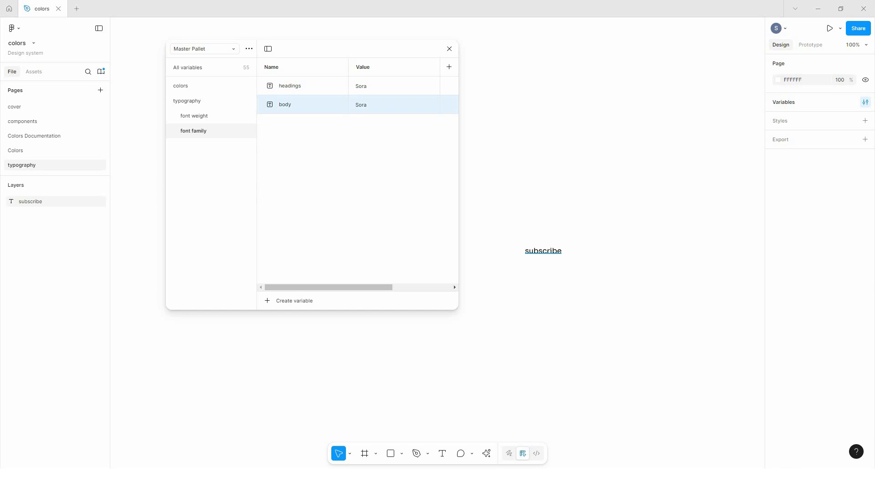
- Change the font of the subscribe text to Song Myung
{"action": "left_click", "coordinate": [543, 251]}
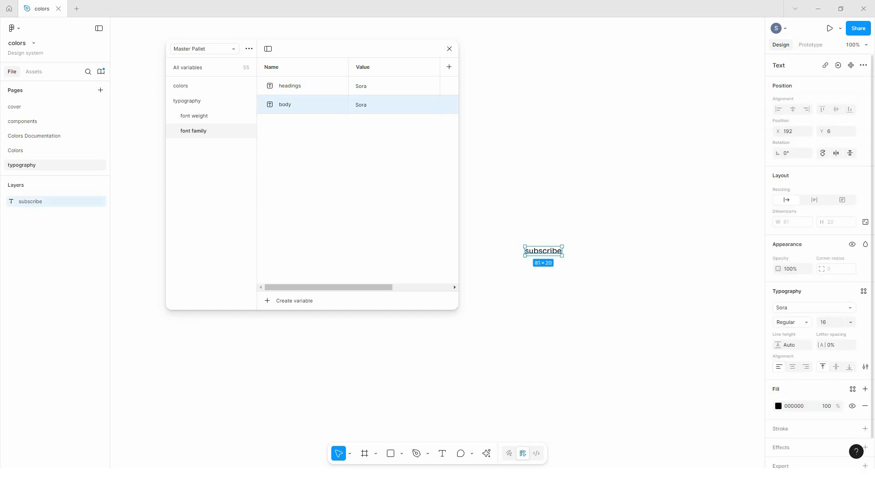
{"action": "left_click", "coordinate": [814, 308]}
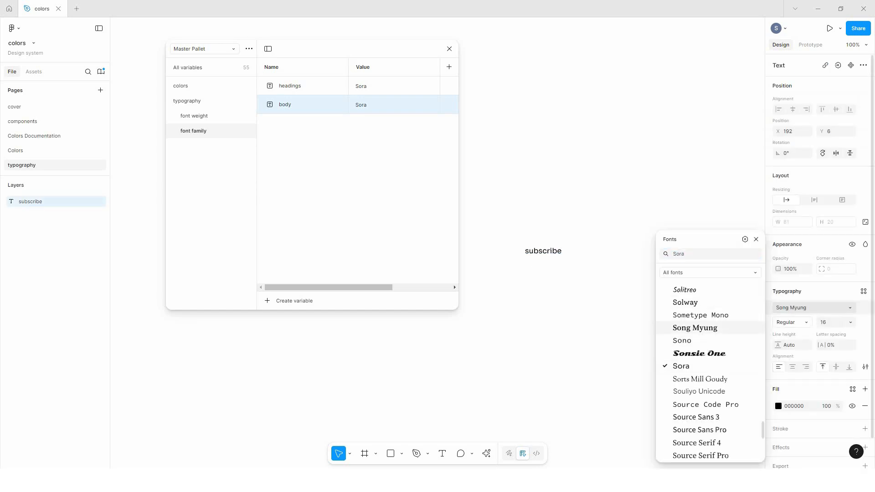
{"action": "left_click", "coordinate": [695, 327]}
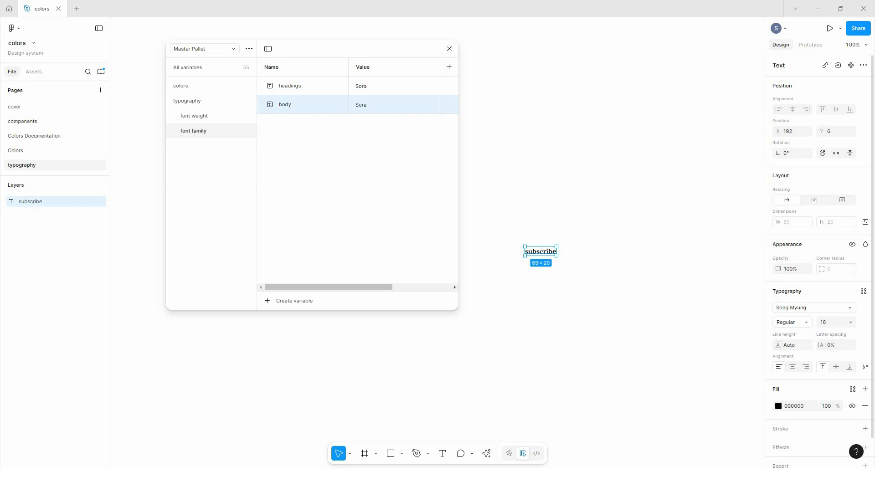
- Apply the headings font family variable to the font of the subscribe text
{"action": "left_click", "coordinate": [813, 307]}
{"action": "left_click", "coordinate": [745, 239]}
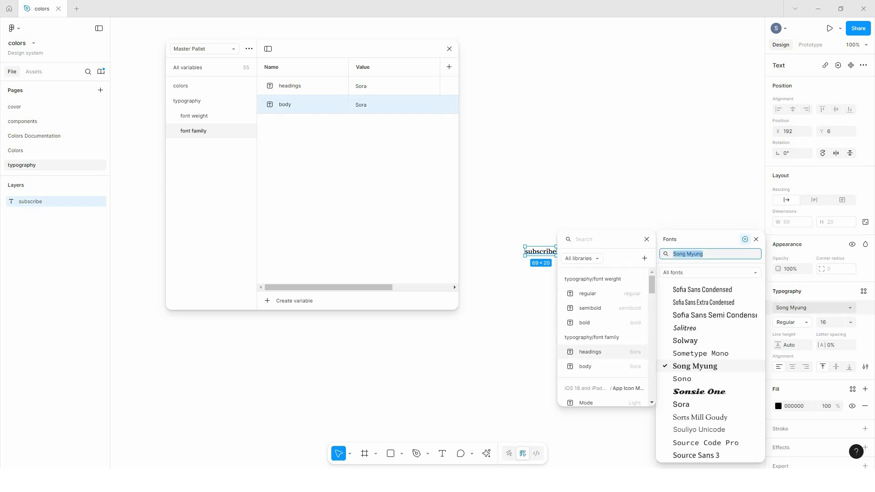
{"action": "left_click", "coordinate": [590, 352]}
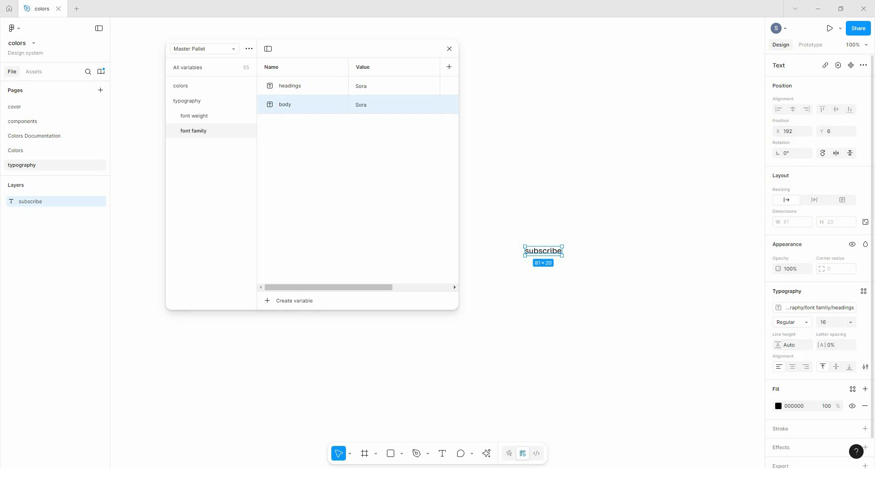
- Apply the semibold font weight variable to the subscribe text
{"action": "left_click", "coordinate": [793, 322]}
{"action": "key", "text": "Down"}
{"action": "key", "text": "Down"}
{"action": "key", "text": "Down"}
{"action": "key", "text": "Down"}
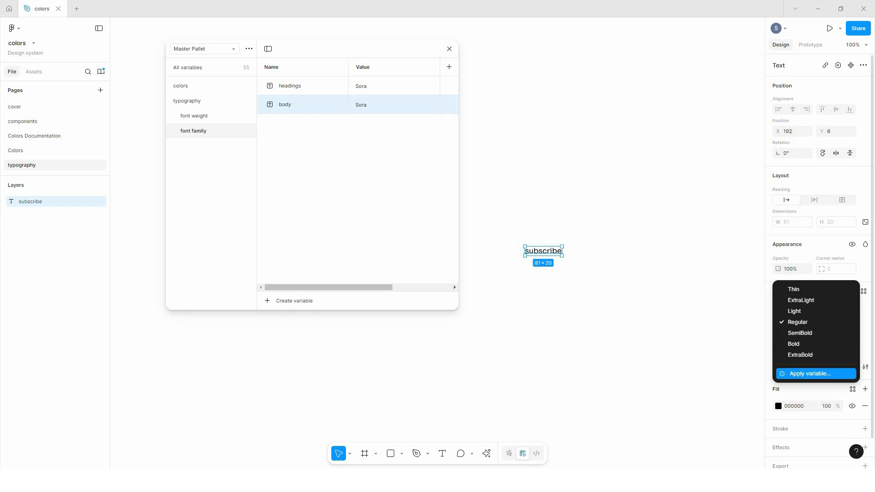
{"action": "key", "text": "Return"}
{"action": "key", "text": "Down"}
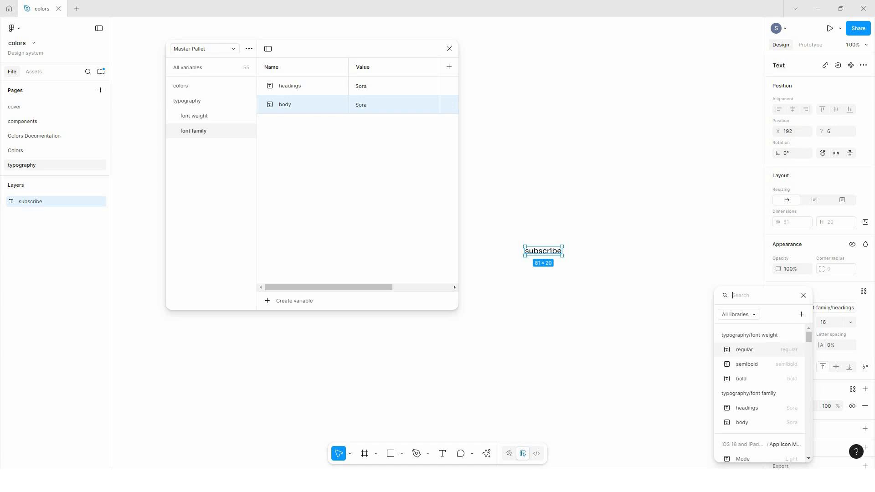
{"action": "key", "text": "Down"}
{"action": "key", "text": "Return"}
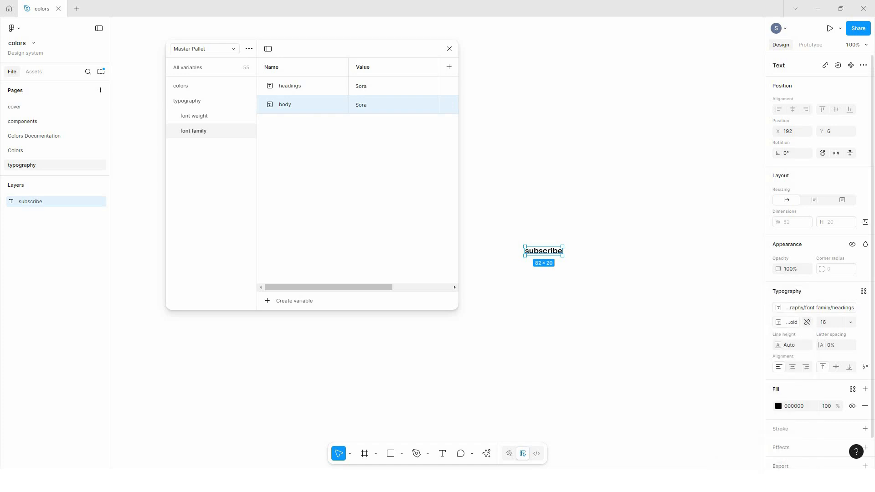
- Try the bold and regular font weight variables in turn on the subscribe text
{"action": "left_click", "coordinate": [792, 322]}
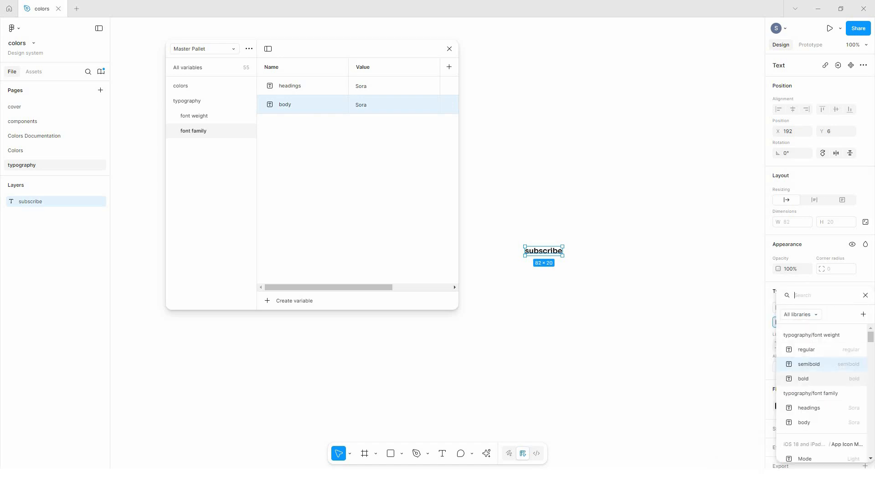
{"action": "key", "text": "Down"}
{"action": "key", "text": "Return"}
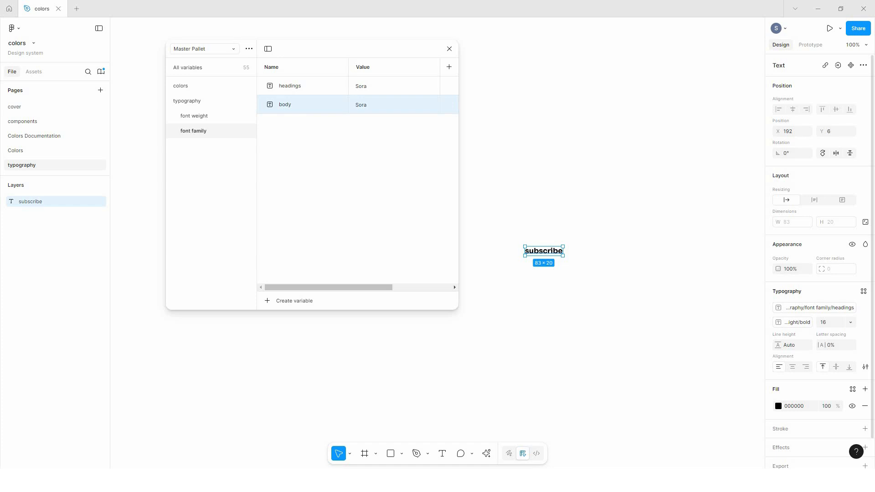
{"action": "left_click", "coordinate": [797, 322]}
{"action": "left_click", "coordinate": [806, 350]}
- Apply the bold font weight variable to the subscribe text
{"action": "left_click", "coordinate": [798, 322]}
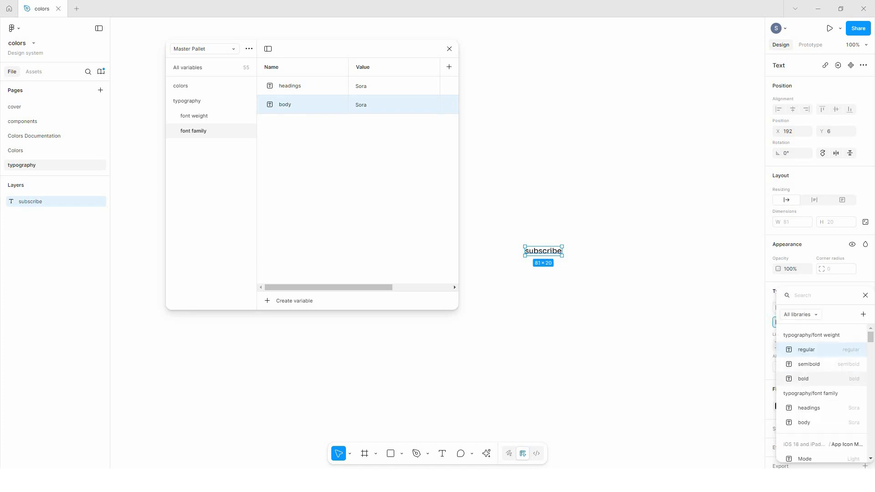
{"action": "left_click", "coordinate": [804, 378]}
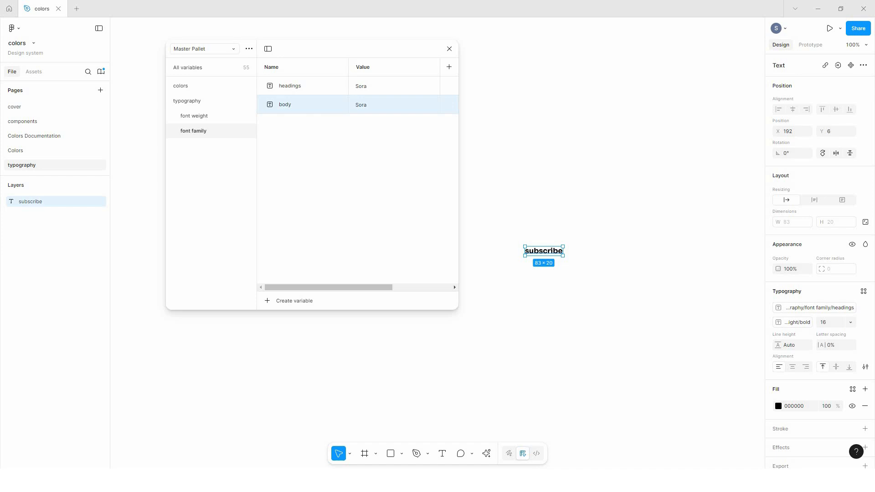
{"action": "key", "text": "Escape"}
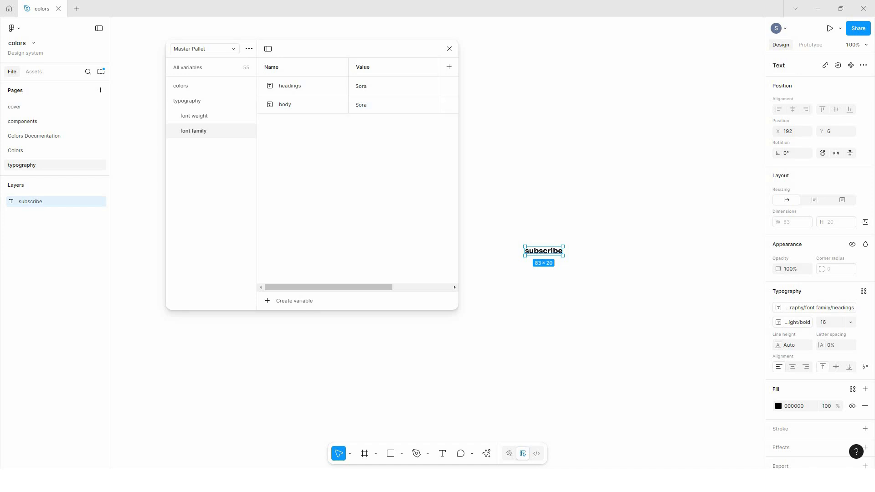
- Collapse the typography group, then create a number variable named scale/100 and open its scale group
{"action": "left_click", "coordinate": [187, 101]}
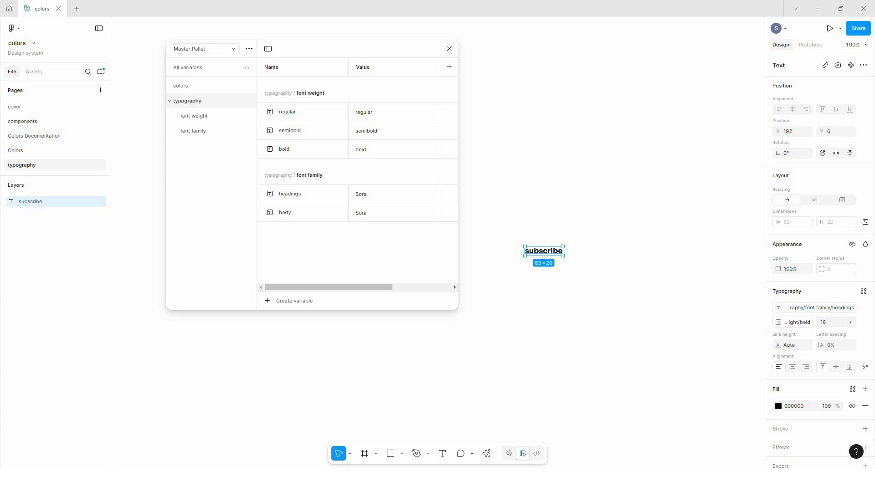
{"action": "left_click", "coordinate": [169, 102]}
{"action": "left_click", "coordinate": [188, 67]}
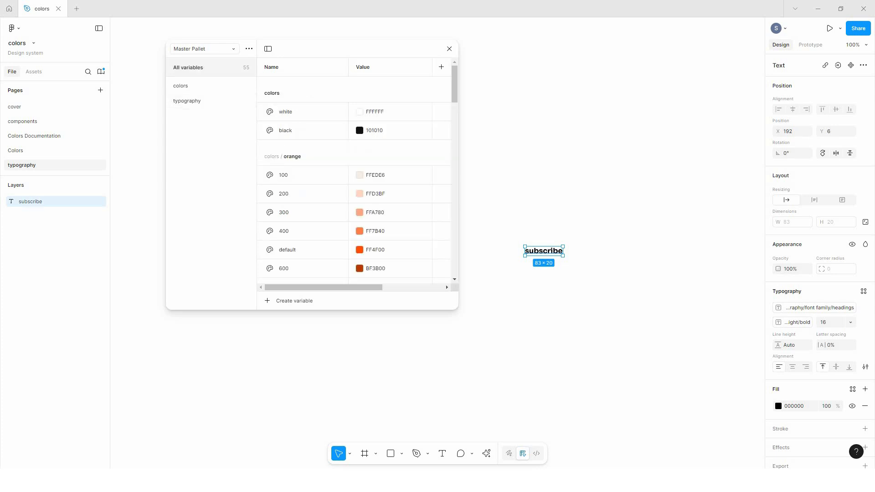
{"action": "left_click", "coordinate": [294, 301]}
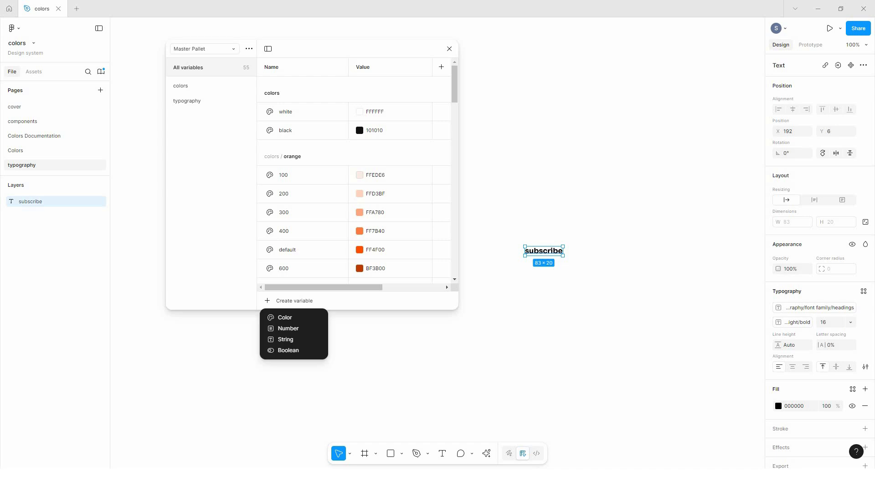
{"action": "left_click", "coordinate": [288, 328]}
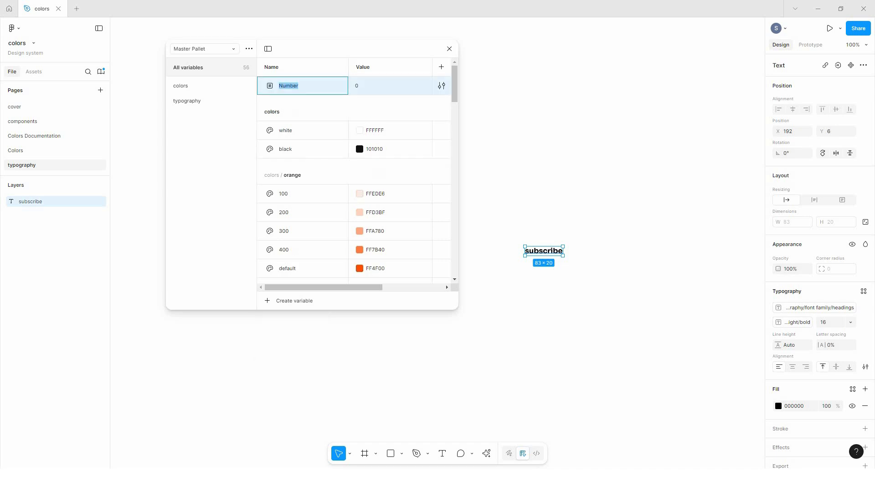
{"action": "type", "text": "S"}
{"action": "type", "text": "scake"}
{"action": "type", "text": "00"}
{"action": "key", "text": "Return"}
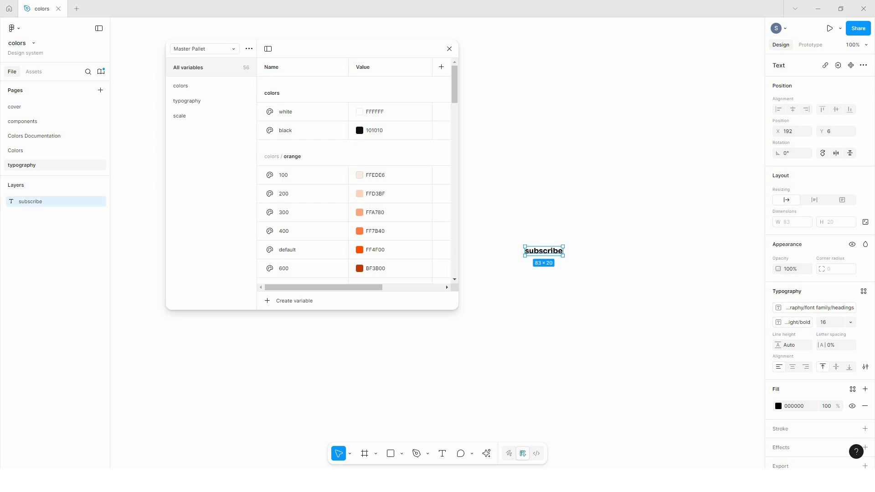
{"action": "left_click", "coordinate": [180, 116]}
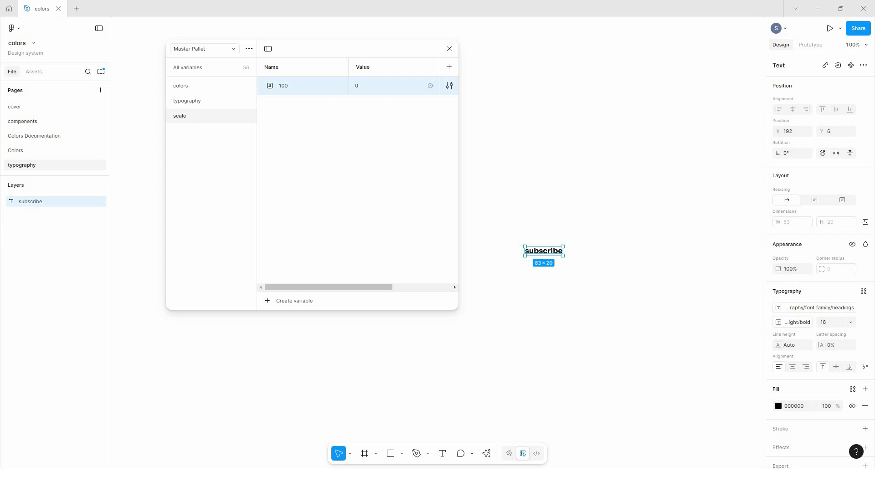
- Set the 100 variable in the scale group to 4 and duplicate it
{"action": "left_click", "coordinate": [388, 86]}
{"action": "type", "text": "4"}
{"action": "key", "text": "Return"}
{"action": "key", "text": "ctrl+d"}
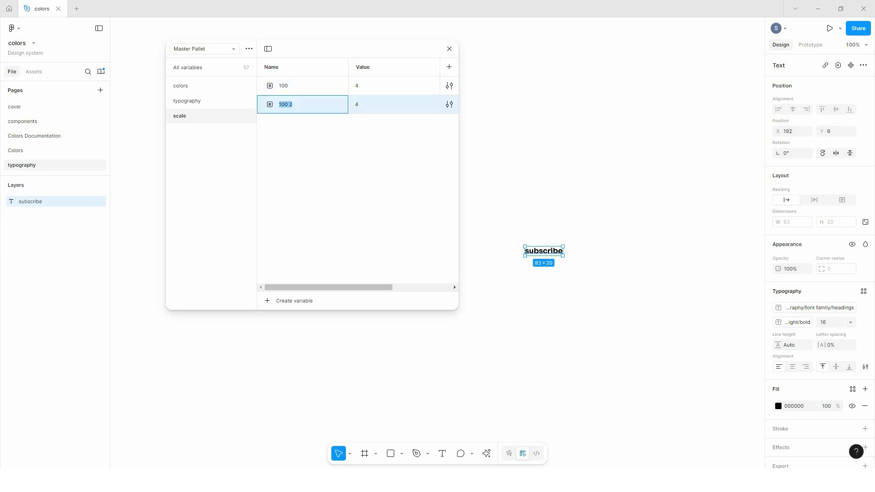
- Rename the first scale variable as 50 and set its value to 2
{"action": "double_click", "coordinate": [283, 85]}
{"action": "type", "text": "500"}
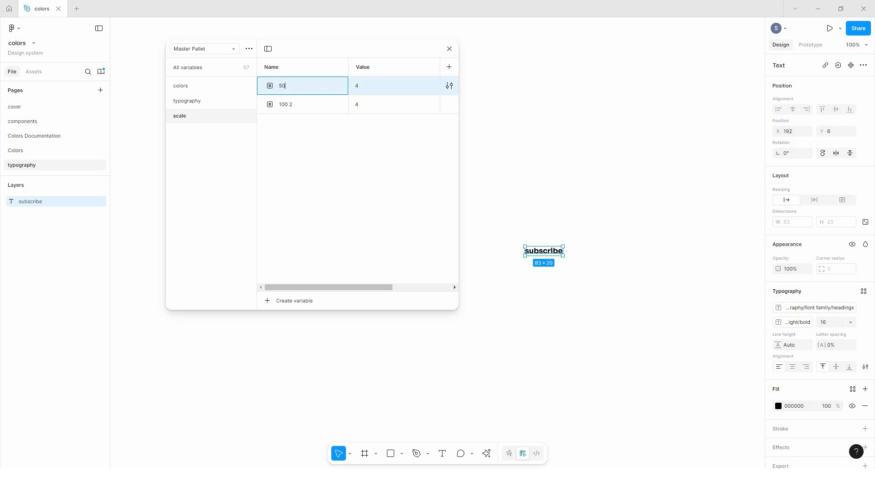
{"action": "key", "text": "Return"}
{"action": "left_click", "coordinate": [374, 85]}
{"action": "key", "text": "BackSpace"}
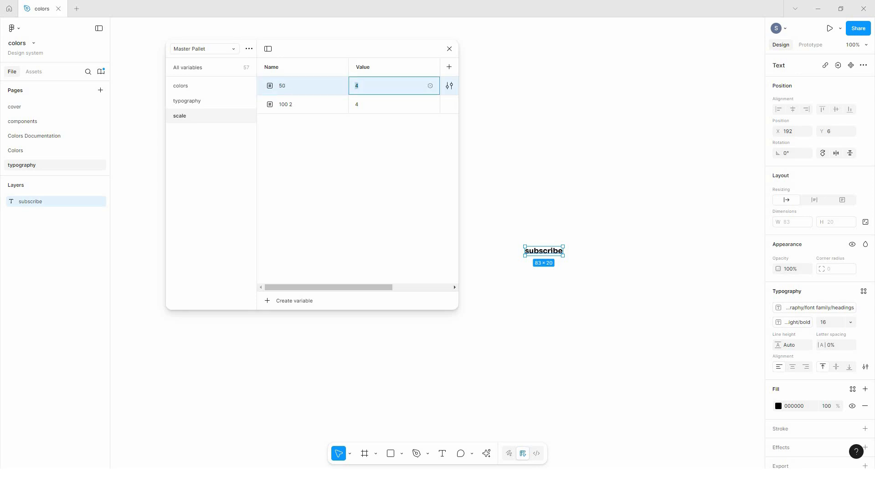
{"action": "type", "text": "0"}
{"action": "key", "text": "Return"}
{"action": "double_click", "coordinate": [374, 86]}
{"action": "type", "text": "2"}
{"action": "key", "text": "Return"}
- Rename the second scale variable as 100 and duplicate the 50 variable twice
{"action": "double_click", "coordinate": [285, 104]}
{"action": "type", "text": "100"}
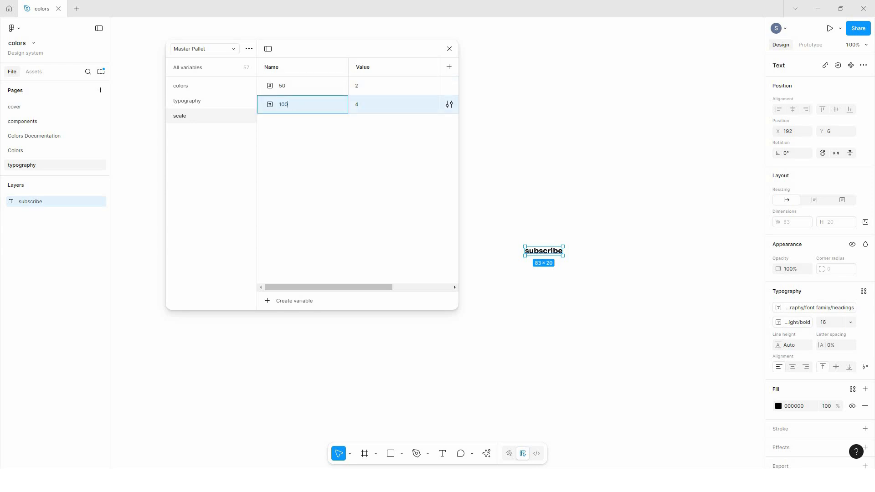
{"action": "key", "text": "Return"}
{"action": "left_click", "coordinate": [360, 86]}
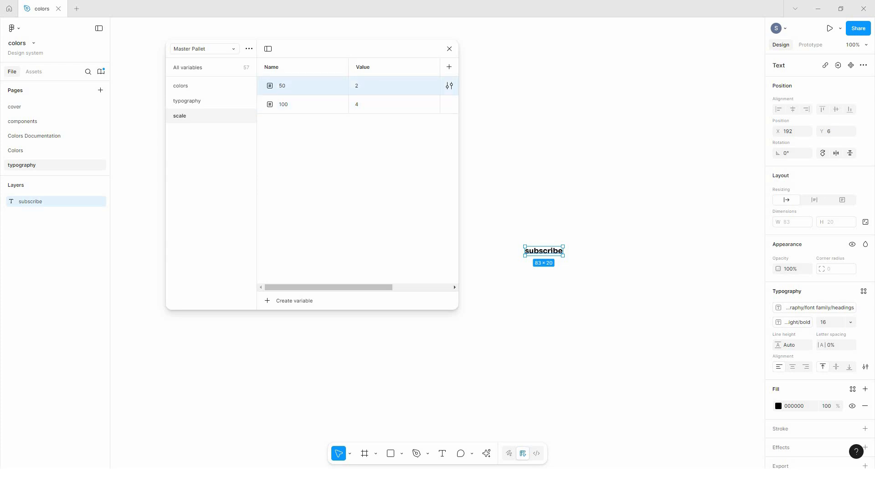
{"action": "key", "text": "ctrl+d"}
{"action": "key", "text": "ctrl+d"}
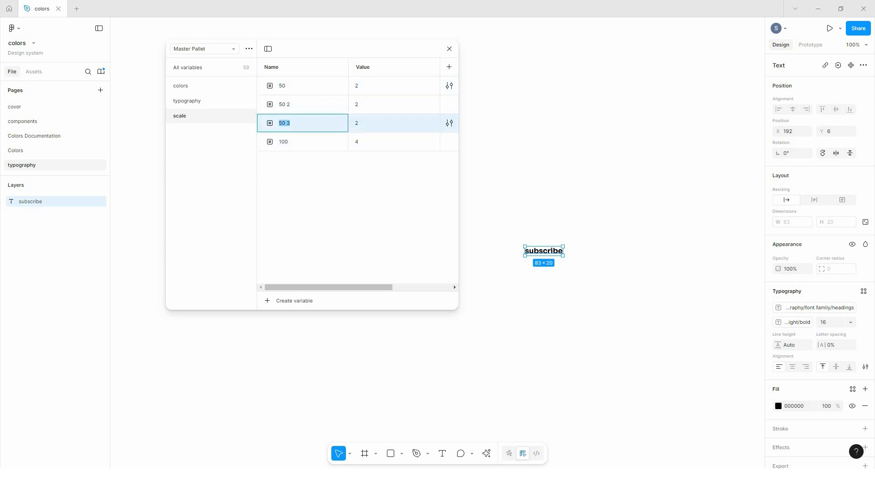
- Rename the first scale variable as none and set its value to 0
{"action": "double_click", "coordinate": [282, 86]}
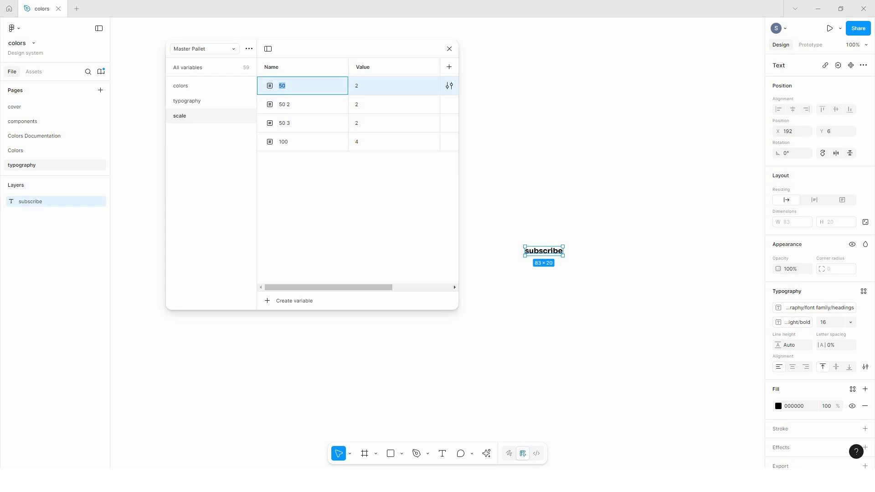
{"action": "type", "text": "nonoe"}
{"action": "key", "text": "Return"}
{"action": "left_click", "coordinate": [359, 86]}
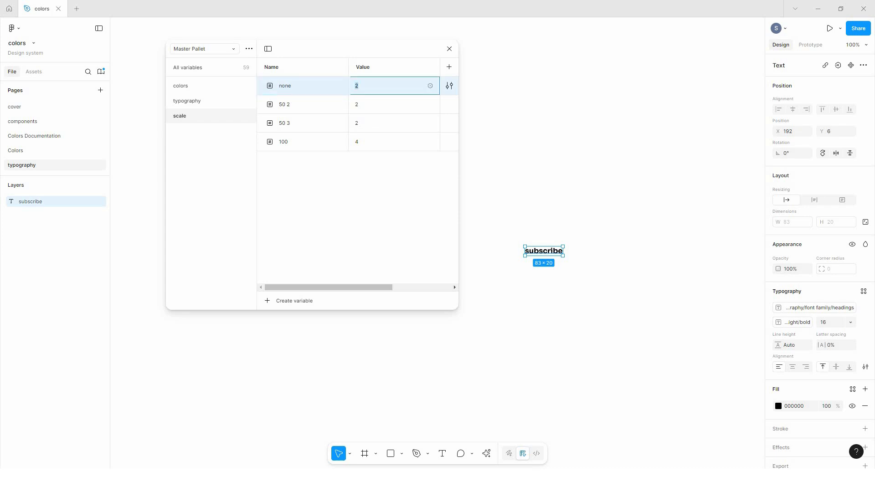
{"action": "type", "text": "0"}
{"action": "key", "text": "Return"}
- Rename the 50 2 variable as 25 and set its value to 1
{"action": "double_click", "coordinate": [284, 104]}
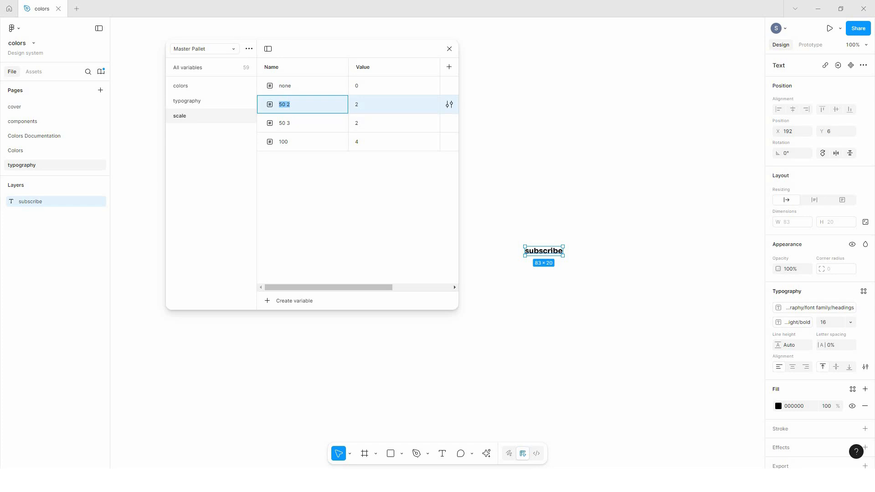
{"action": "type", "text": "25"}
{"action": "key", "text": "Return"}
{"action": "left_click", "coordinate": [364, 105]}
{"action": "key", "text": "ctrl+a"}
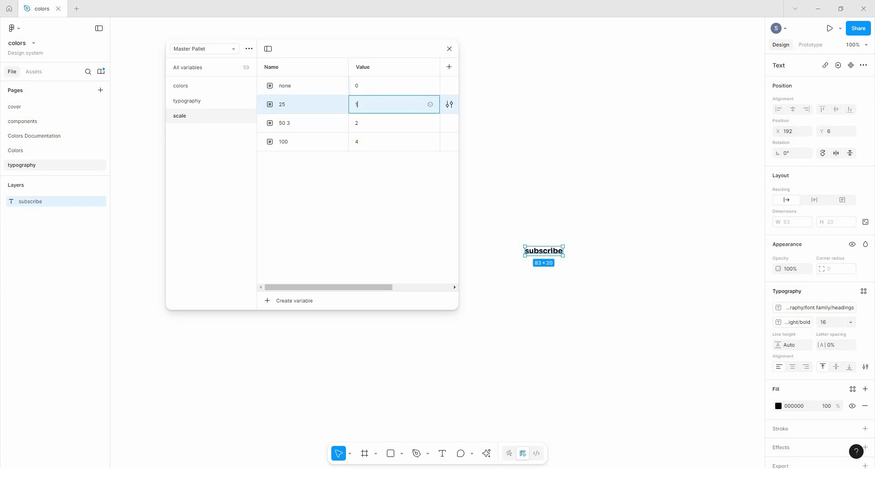
{"action": "key", "text": "Return"}
{"action": "key", "text": "ctrl+d"}
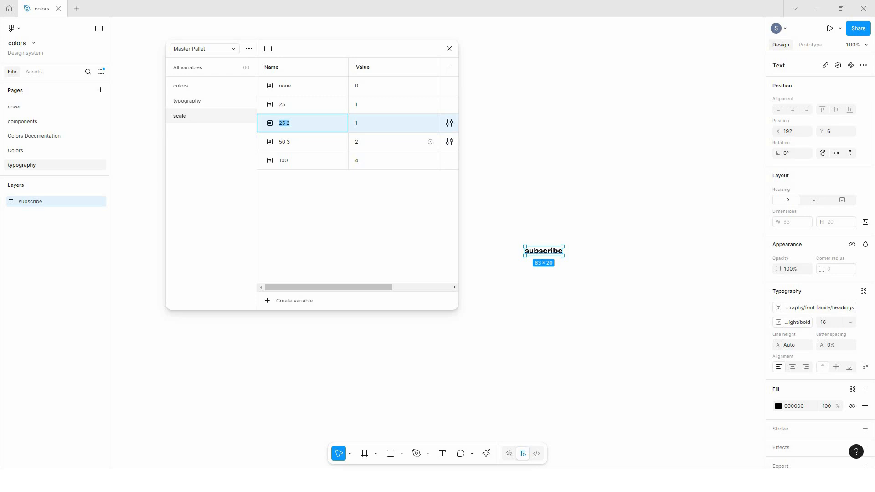
{"action": "left_click", "coordinate": [379, 123]}
{"action": "right_click", "coordinate": [380, 123]}
{"action": "left_click", "coordinate": [405, 213]}
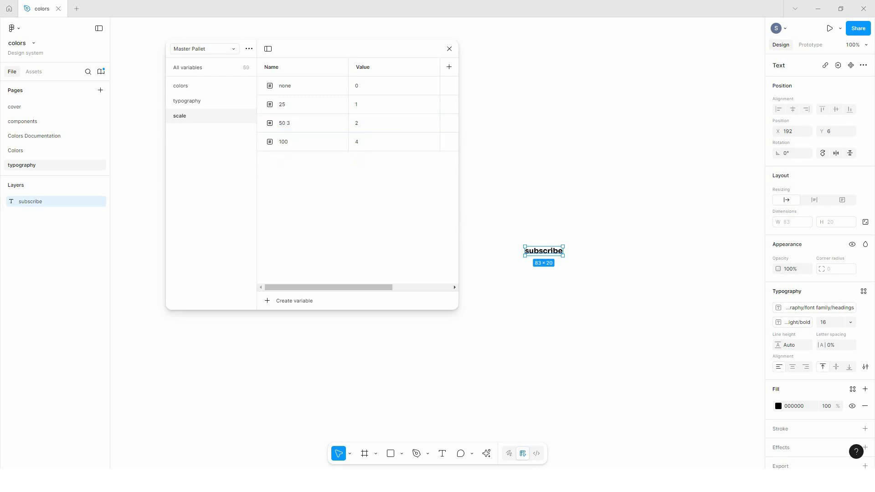
- Rename the 50 3 variable in the scale group as 50
{"action": "left_click", "coordinate": [314, 85]}
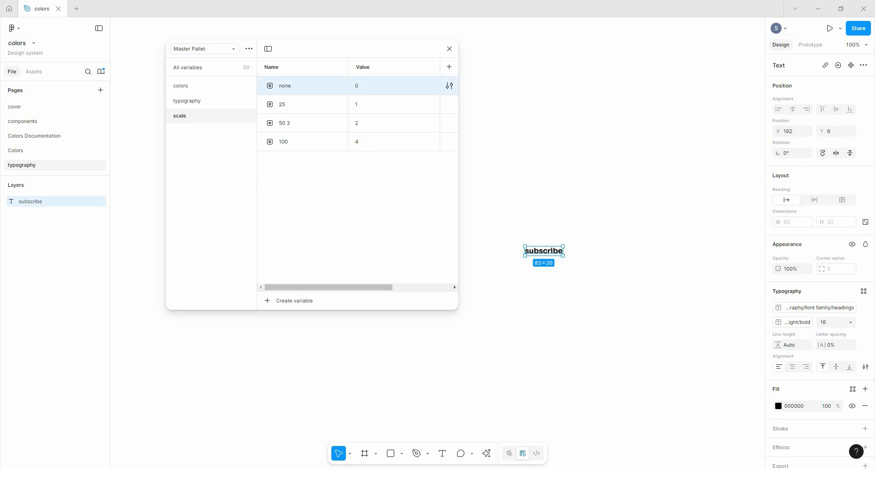
{"action": "left_click", "coordinate": [315, 104]}
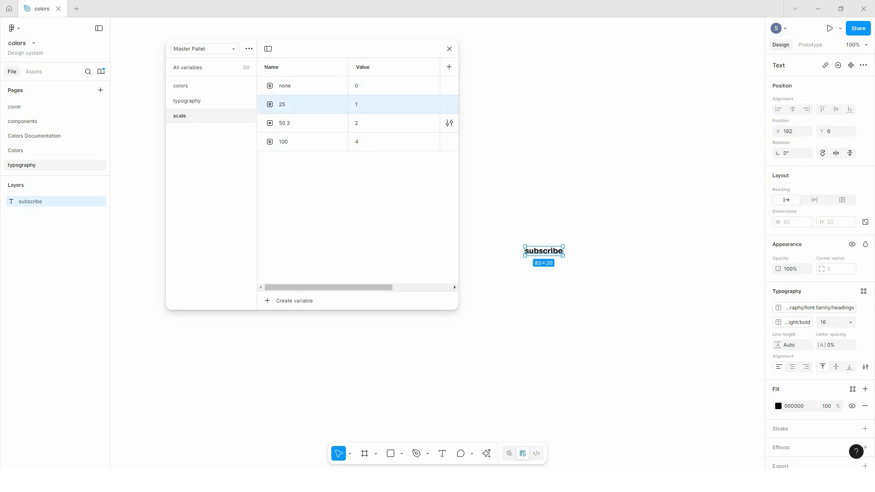
{"action": "double_click", "coordinate": [284, 123]}
{"action": "type", "text": "50"}
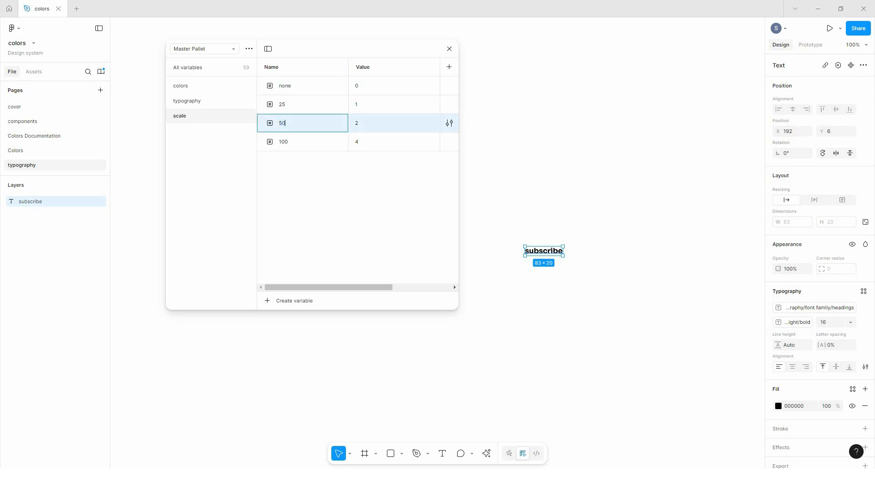
{"action": "key", "text": "Return"}
{"action": "key", "text": "Escape"}
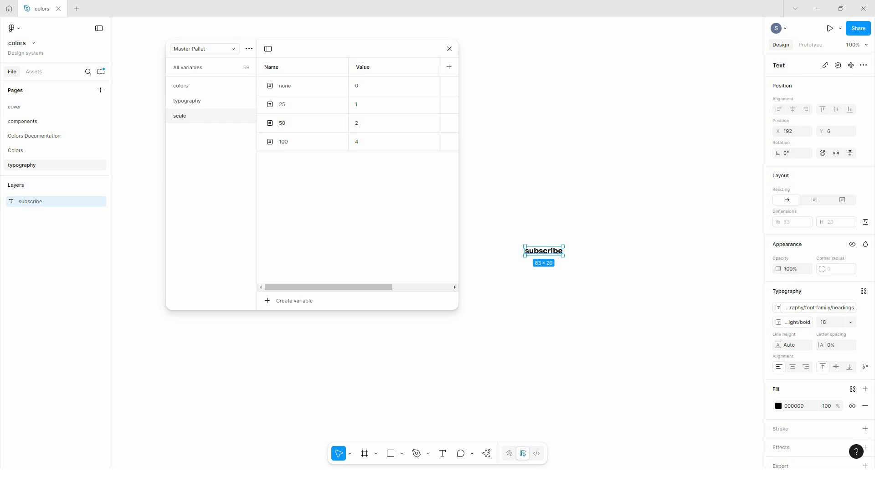
- Duplicate the 50 variable, name the copy 75 and set its value to 3
{"action": "left_click", "coordinate": [301, 142]}
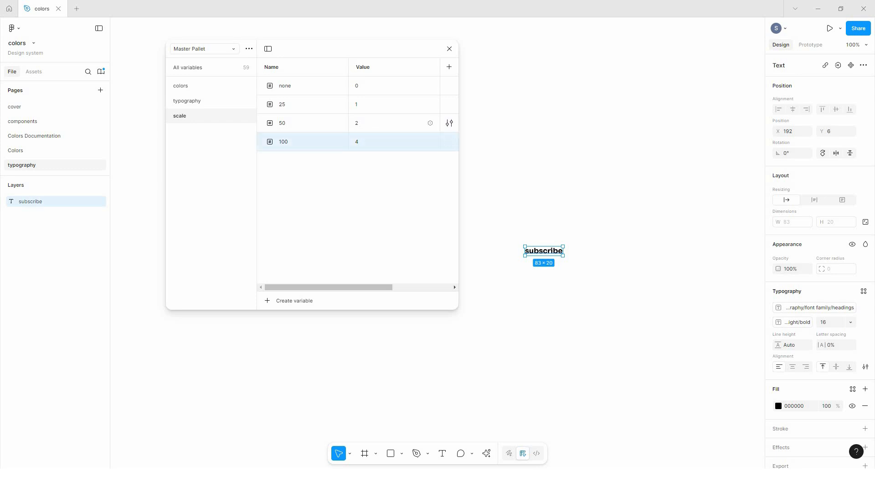
{"action": "left_click", "coordinate": [365, 123]}
{"action": "key", "text": "Return"}
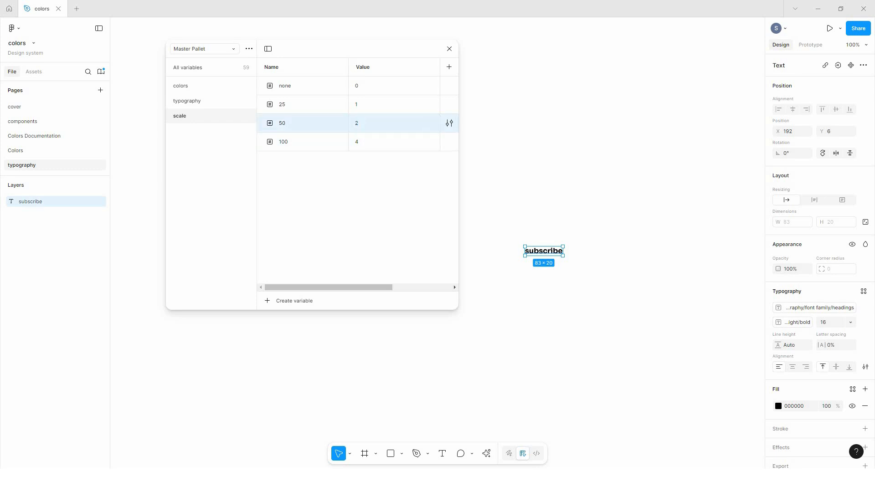
{"action": "key", "text": "ctrl+d"}
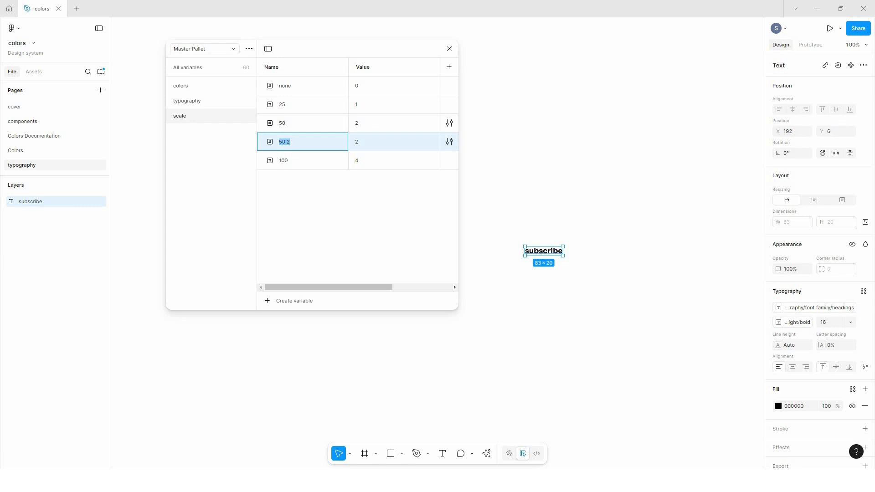
{"action": "type", "text": "75"}
{"action": "key", "text": "Return"}
{"action": "left_click", "coordinate": [364, 142]}
{"action": "type", "text": "3"}
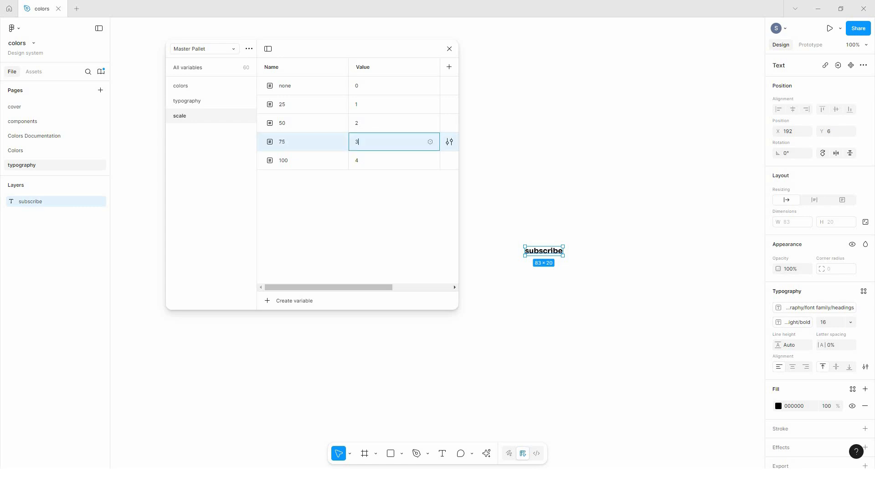
{"action": "key", "text": "Return"}
{"action": "left_click", "coordinate": [365, 208]}
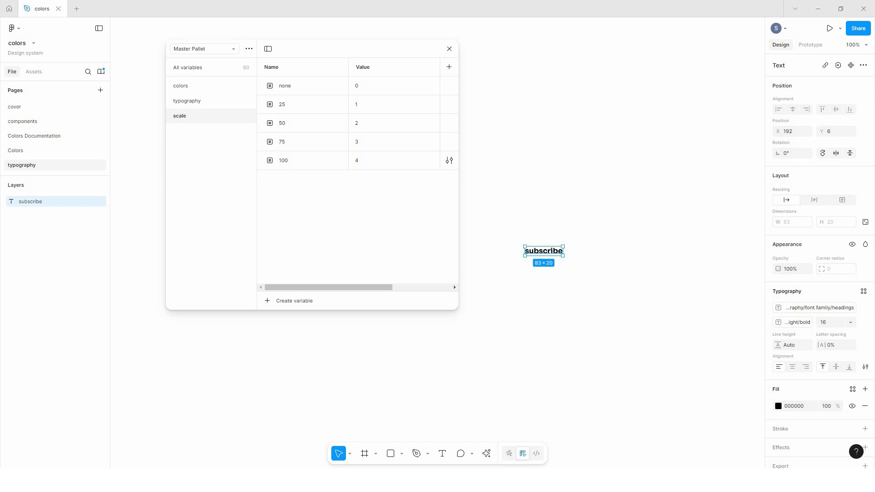
- Duplicate the 100 variable, name the copy 200 and set its value to 8
{"action": "left_click", "coordinate": [315, 161]}
{"action": "key", "text": "shift+Return"}
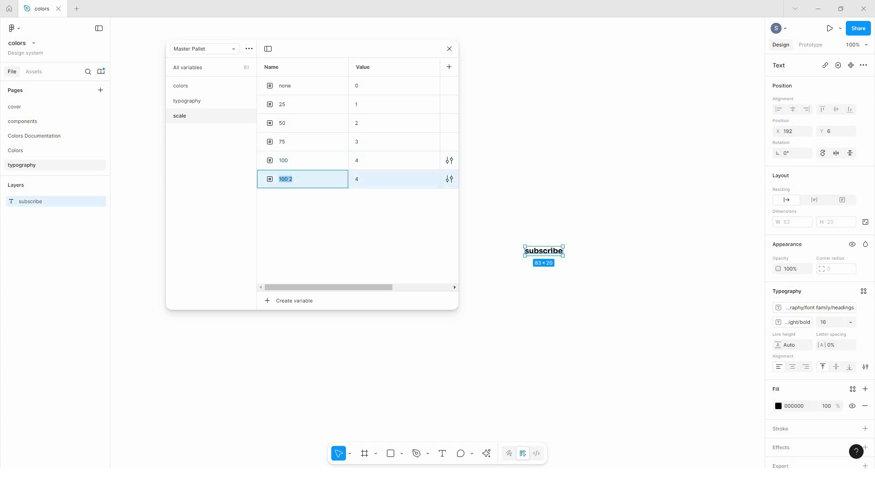
{"action": "type", "text": "200"}
{"action": "key", "text": "Return"}
{"action": "key", "text": "Tab"}
{"action": "double_click", "coordinate": [357, 179]}
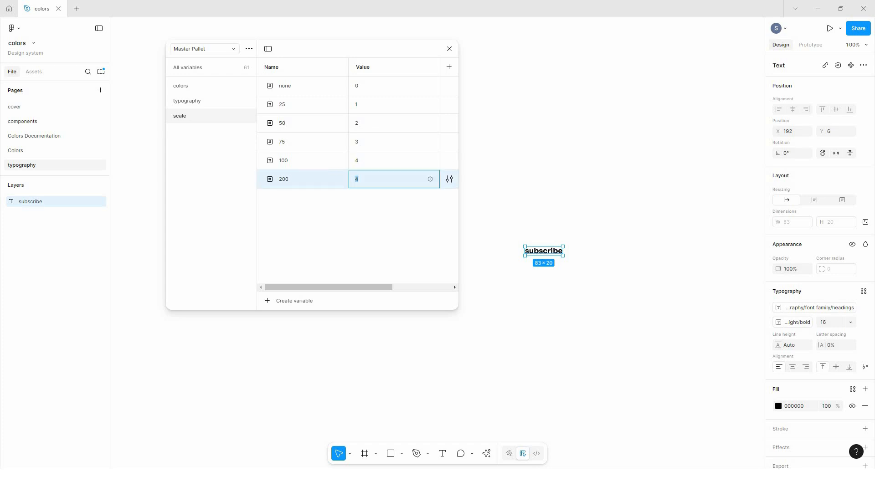
{"action": "key", "text": "Return"}
{"action": "left_click", "coordinate": [544, 283]}
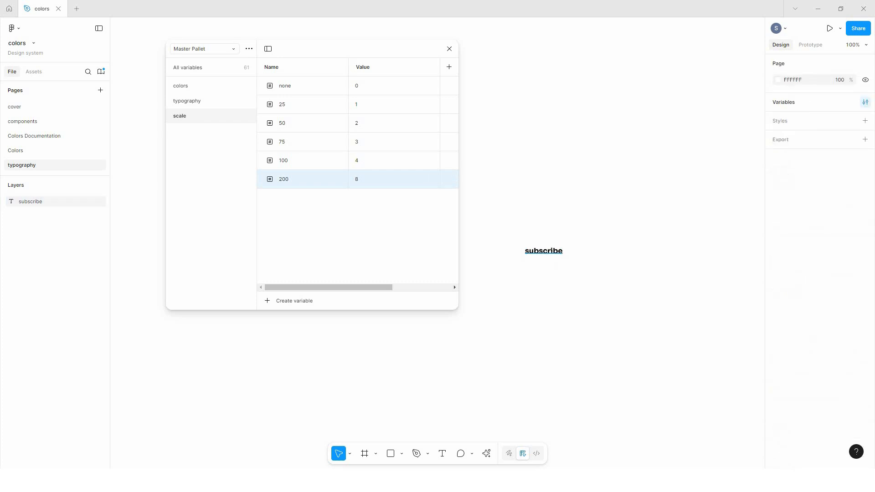
- Try the 200 scale variable as the font size of the subscribe text
{"action": "left_click", "coordinate": [543, 251]}
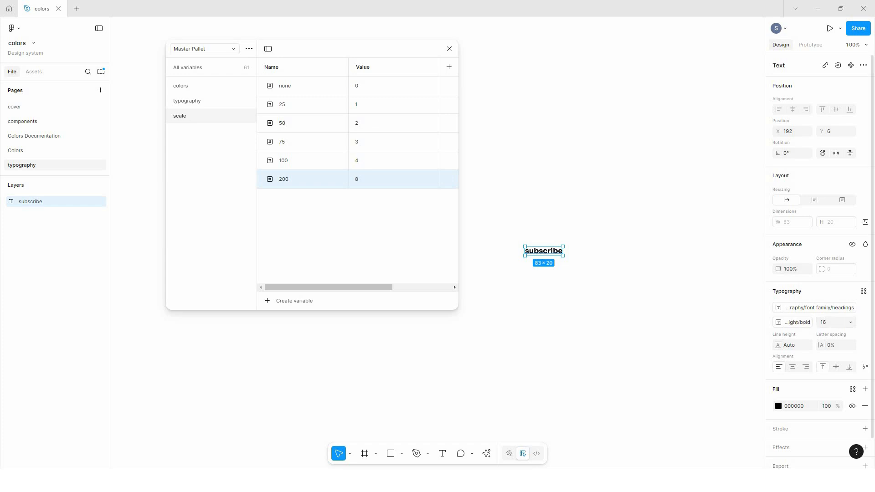
{"action": "left_click", "coordinate": [850, 322]}
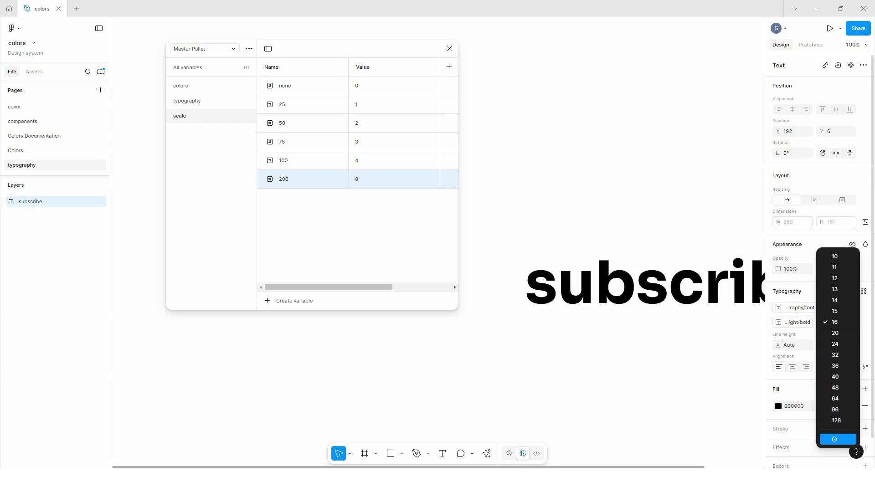
{"action": "left_click", "coordinate": [838, 439]}
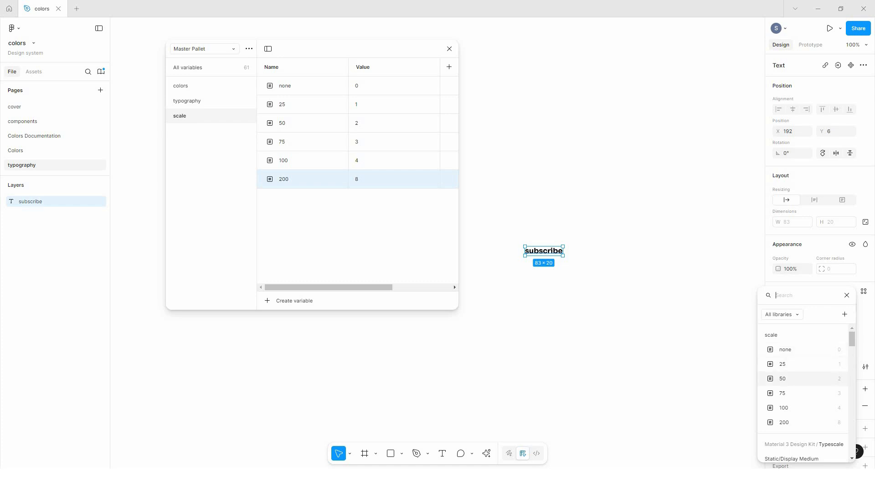
{"action": "scroll", "coordinate": [802, 393], "scroll_direction": "down", "scroll_amount": 2}
{"action": "scroll", "coordinate": [802, 393], "scroll_direction": "down", "scroll_amount": 2}
{"action": "scroll", "coordinate": [802, 394], "scroll_direction": "up", "scroll_amount": 4}
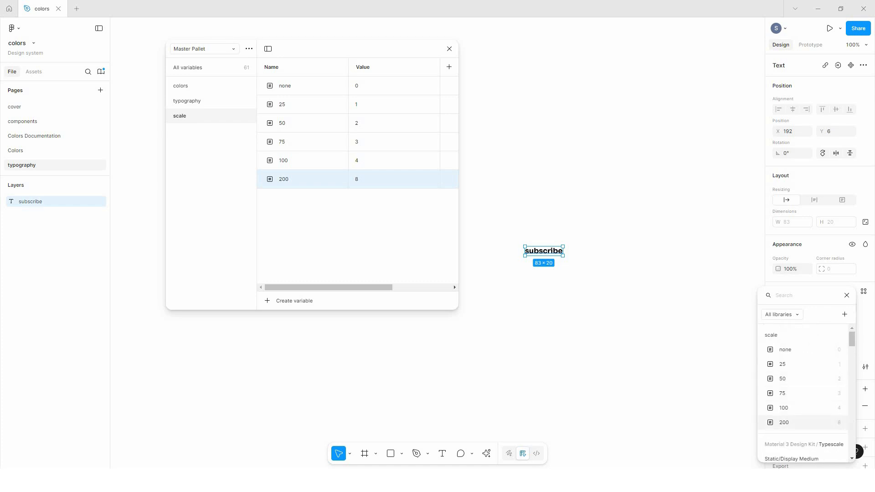
{"action": "left_click", "coordinate": [784, 422]}
{"action": "scroll", "coordinate": [541, 263], "scroll_direction": "up", "scroll_amount": 5}
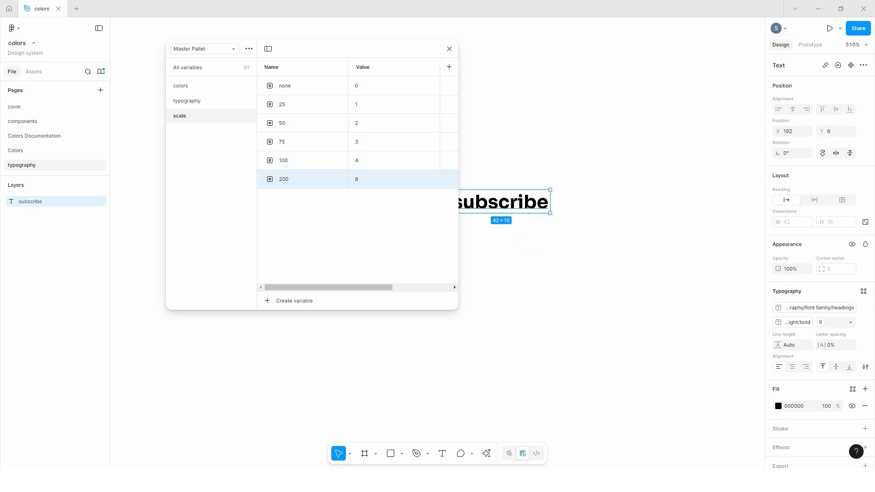
{"action": "key", "text": "Escape"}
{"action": "scroll", "coordinate": [528, 232], "scroll_direction": "up", "scroll_amount": 3}
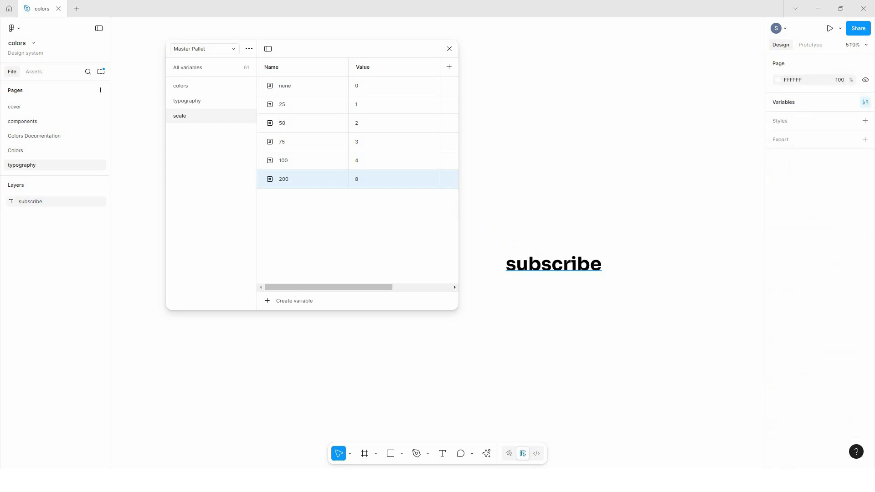
- Apply the 100 scale variable as the font size of the subscribe text
{"action": "left_click", "coordinate": [553, 264]}
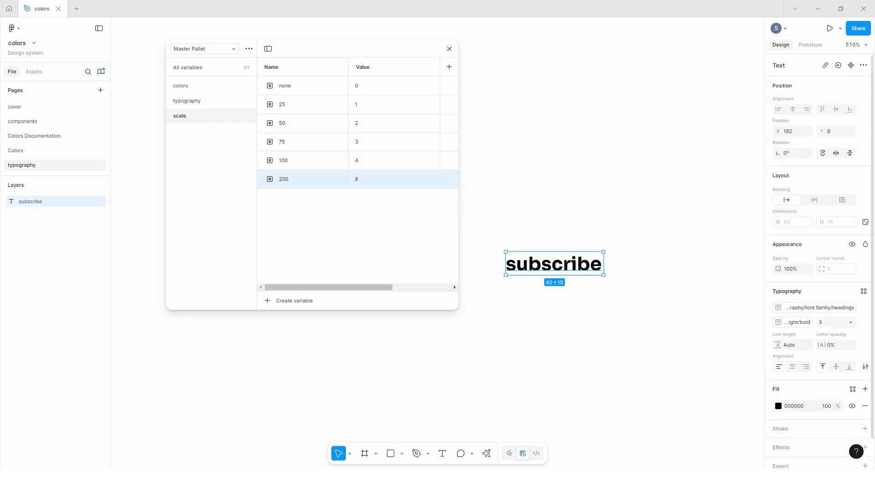
{"action": "left_click", "coordinate": [835, 322]}
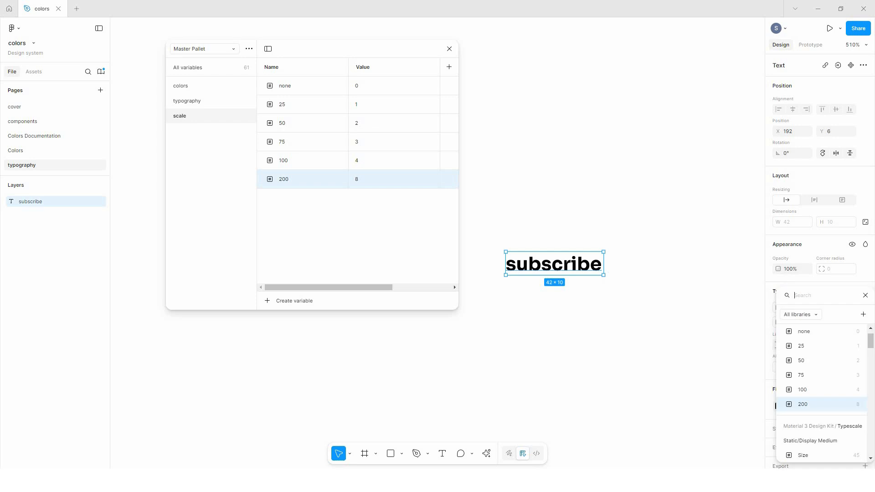
{"action": "left_click", "coordinate": [795, 390]}
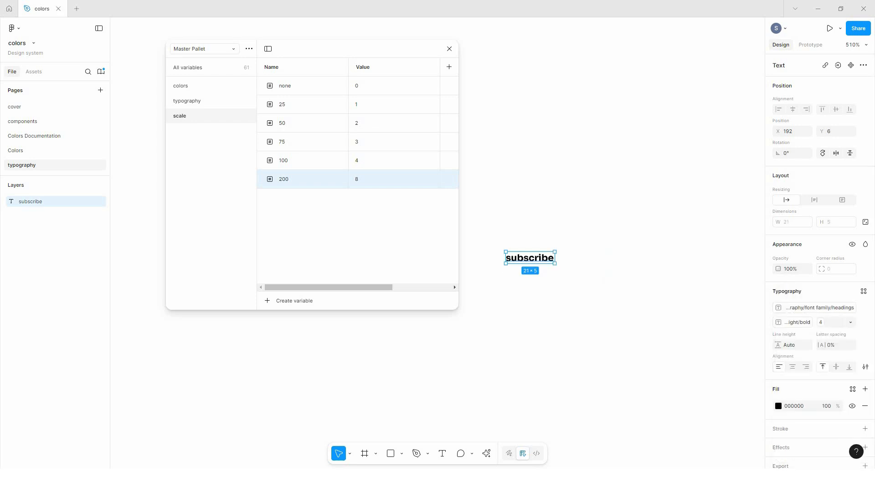
{"action": "key", "text": "Escape"}
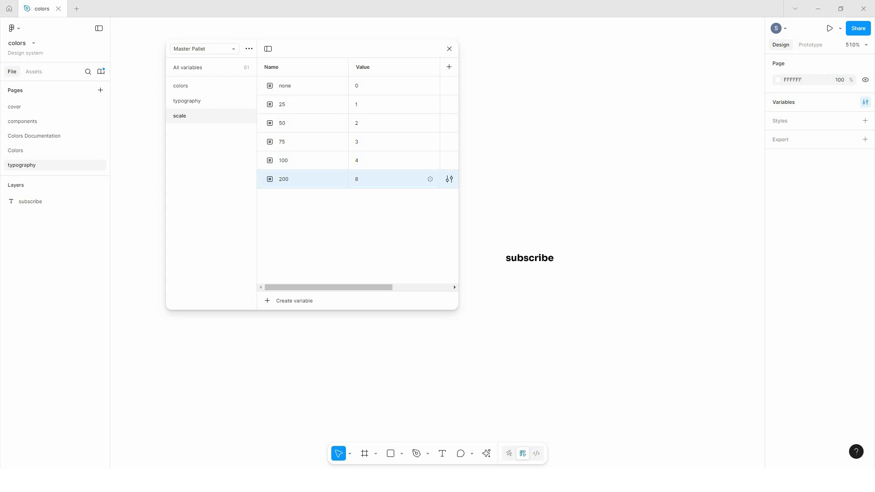
- Duplicate the 200 scale variable three times
{"action": "key", "text": "ctrl+d"}
{"action": "key", "text": "ctrl+d"}
{"action": "key", "text": "ctrl+d"}
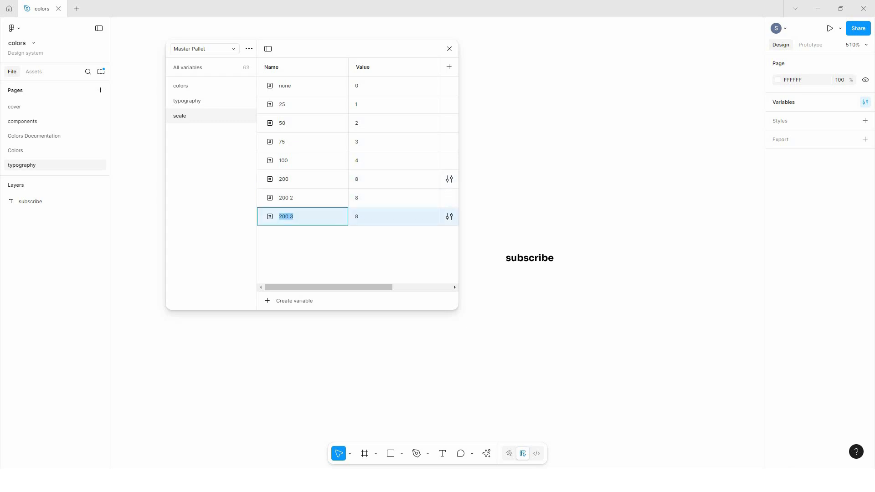
- Rename the first copy of the 200 variable as 300 and set its value to 12
{"action": "double_click", "coordinate": [285, 198]}
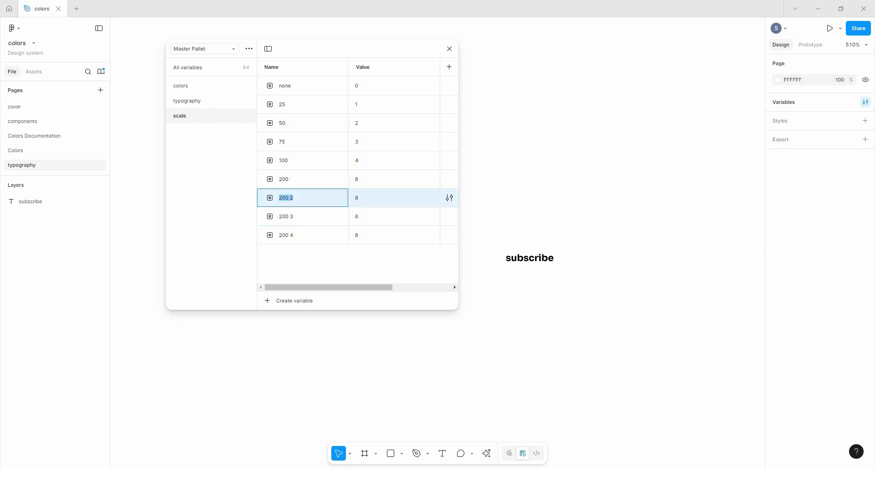
{"action": "type", "text": "300"}
{"action": "key", "text": "Return"}
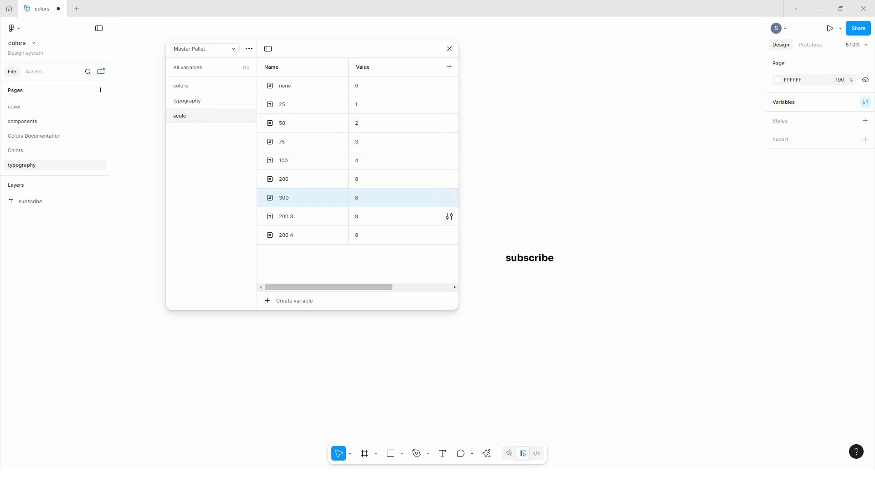
{"action": "left_click", "coordinate": [365, 198]}
{"action": "type", "text": "12"}
{"action": "key", "text": "ctrl+a"}
{"action": "type", "text": "12"}
{"action": "key", "text": "Return"}
- Rename the second copy of the 200 variable as 400 and set its value to 16
{"action": "double_click", "coordinate": [287, 217]}
{"action": "type", "text": "400"}
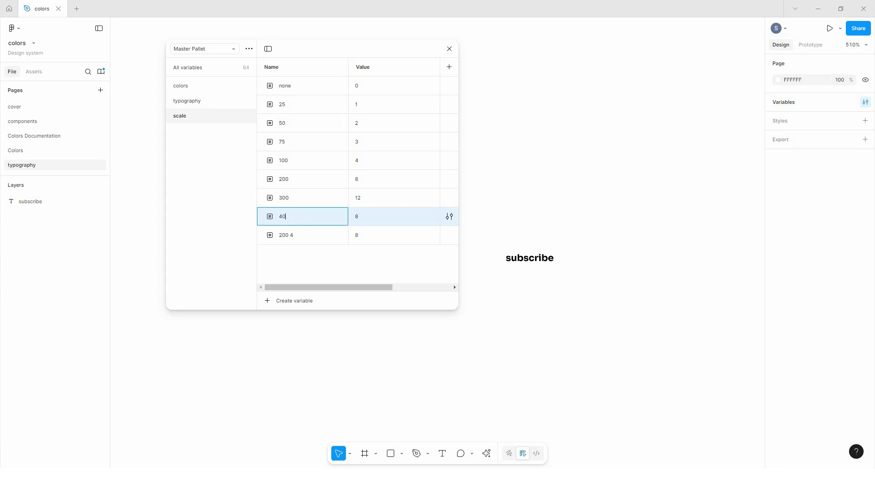
{"action": "key", "text": "Return"}
{"action": "left_click", "coordinate": [367, 217]}
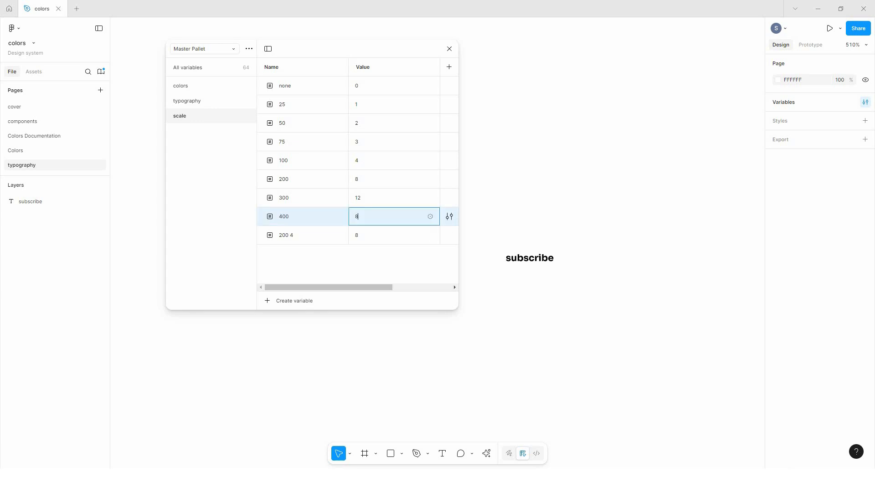
{"action": "key", "text": "ctrl+a"}
{"action": "type", "text": "6"}
{"action": "key", "text": "Return"}
{"action": "left_click", "coordinate": [368, 216]}
{"action": "key", "text": "ctrl+a"}
{"action": "type", "text": "16"}
{"action": "key", "text": "Return"}
- Rename the last copy of the 200 variable as 500 and set its value to 20
{"action": "double_click", "coordinate": [292, 235]}
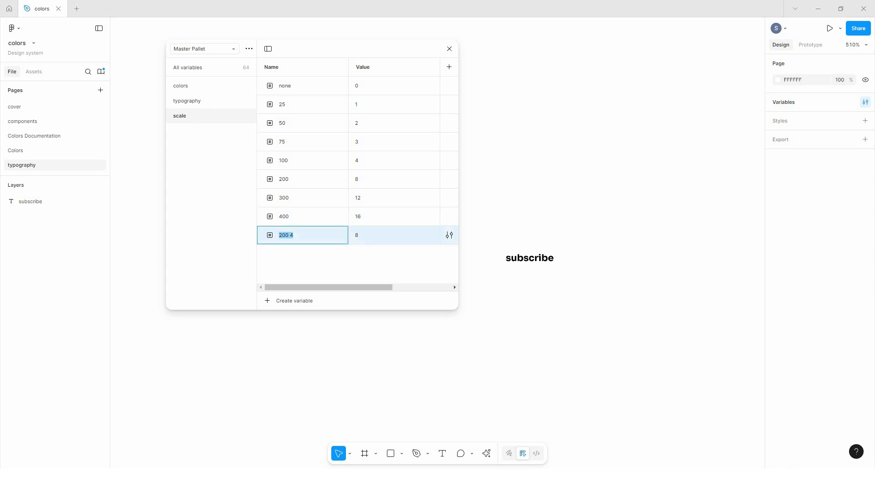
{"action": "type", "text": "500"}
{"action": "key", "text": "Return"}
{"action": "left_click", "coordinate": [374, 235]}
{"action": "key", "text": "ctrl+a"}
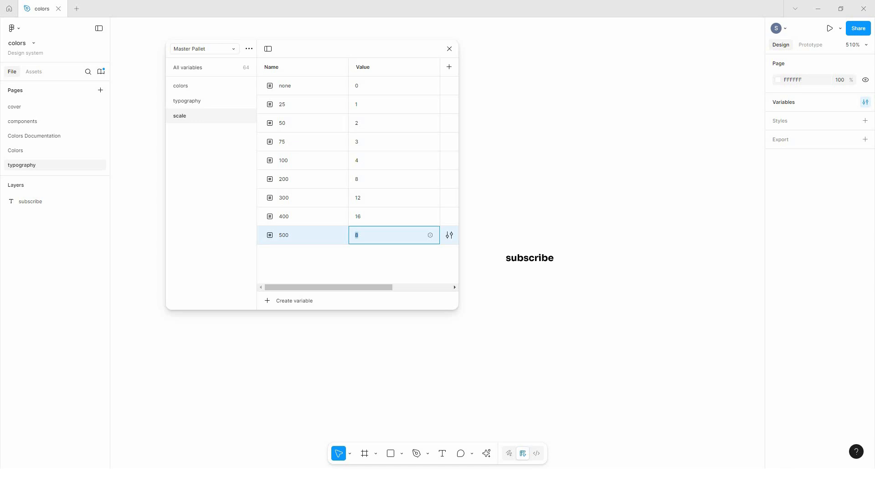
{"action": "type", "text": "20"}
{"action": "key", "text": "Return"}
- Duplicate the 500 variable twice, name the first copy 600 and set its value to 24
{"action": "key", "text": "ctrl+d"}
{"action": "key", "text": "ctrl+d"}
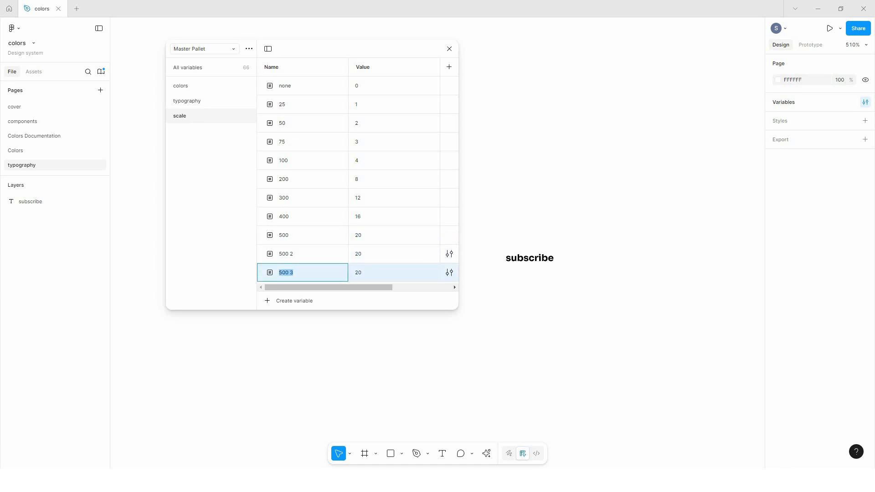
{"action": "double_click", "coordinate": [292, 253]}
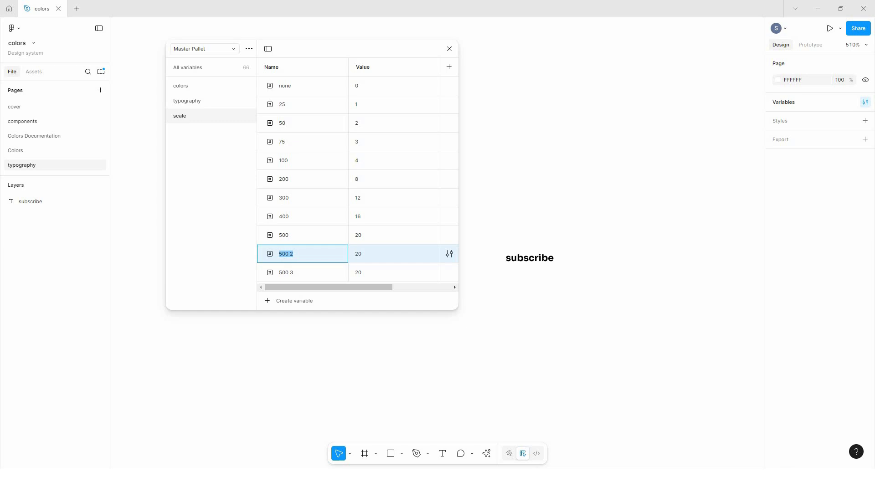
{"action": "type", "text": "600"}
{"action": "key", "text": "Return"}
{"action": "left_click", "coordinate": [369, 254]}
{"action": "type", "text": "24"}
{"action": "key", "text": "Return"}
- Rename the remaining copy of the 500 variable as 700 and set its value to 28
{"action": "left_click", "coordinate": [292, 273]}
{"action": "double_click", "coordinate": [292, 272]}
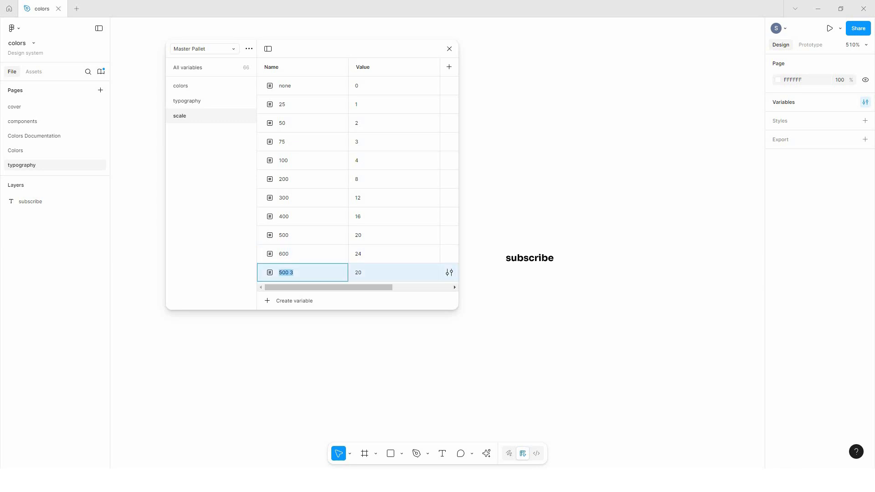
{"action": "type", "text": "700"}
{"action": "key", "text": "Return"}
{"action": "left_click", "coordinate": [370, 273]}
{"action": "type", "text": "8"}
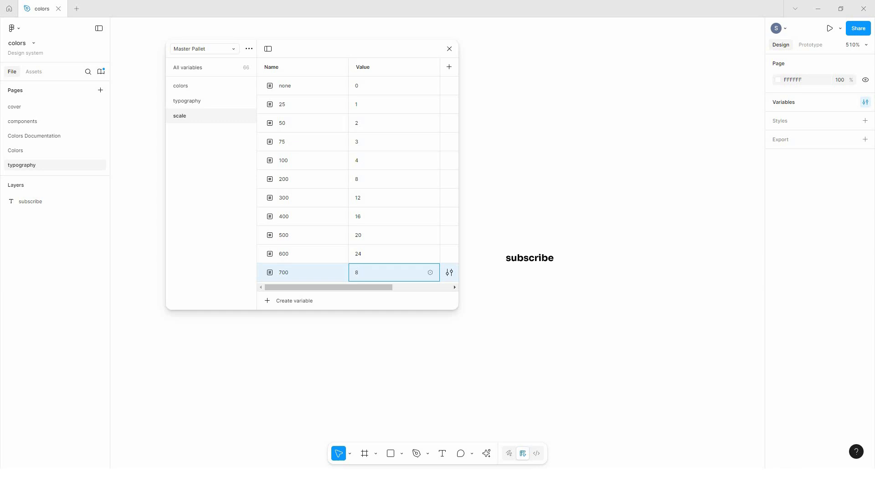
{"action": "key", "text": "ctrl+a"}
{"action": "type", "text": "28"}
{"action": "key", "text": "Return"}
- Duplicate the 700 variable twice, name the first copy 800 and set its value to 32
{"action": "left_click_drag", "start_coordinate": [357, 310], "coordinate": [358, 404]}
{"action": "key", "text": "ctrl+d"}
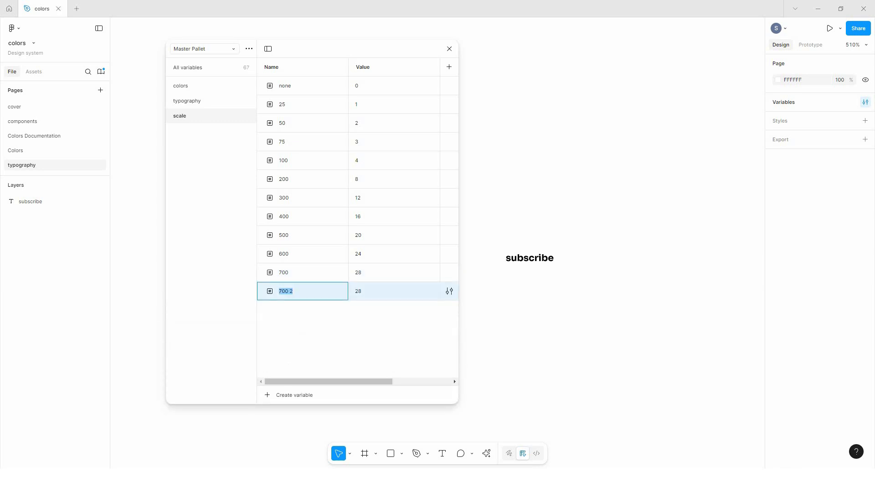
{"action": "key", "text": "ctrl+d"}
{"action": "double_click", "coordinate": [285, 291]}
{"action": "type", "text": "800"}
{"action": "key", "text": "Return"}
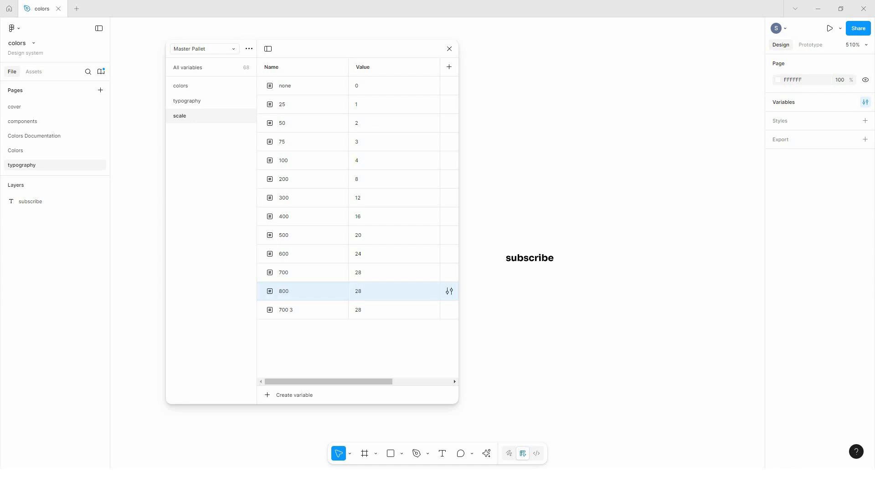
{"action": "left_click_drag", "start_coordinate": [355, 291], "coordinate": [362, 291]}
{"action": "type", "text": "32"}
{"action": "key", "text": "Return"}
- Rename the remaining copy of the 700 variable as 900 and set its value to 36
{"action": "left_click", "coordinate": [286, 310]}
{"action": "key", "text": "Return"}
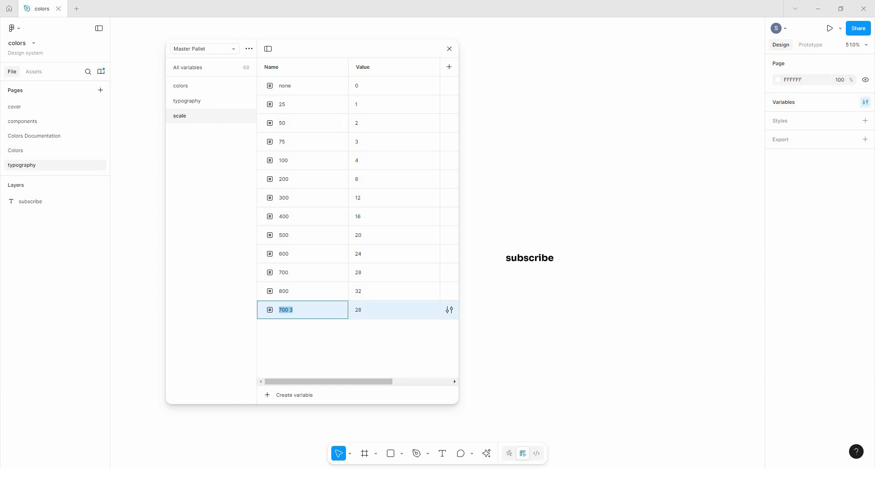
{"action": "type", "text": "900"}
{"action": "key", "text": "Return"}
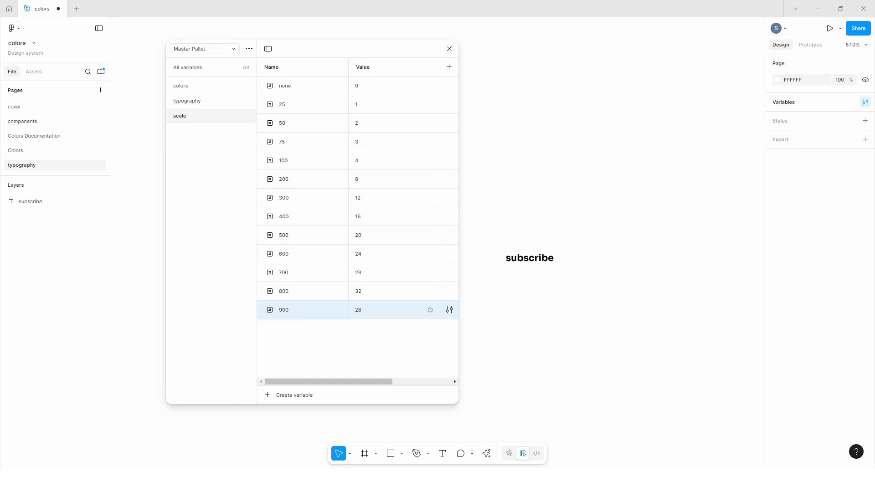
{"action": "left_click", "coordinate": [364, 310]}
{"action": "type", "text": "36"}
{"action": "key", "text": "Return"}
- Duplicate the 900 variable, name the copy 1000 and set its value to 40
{"action": "key", "text": "ctrl+d"}
{"action": "type", "text": "100"}
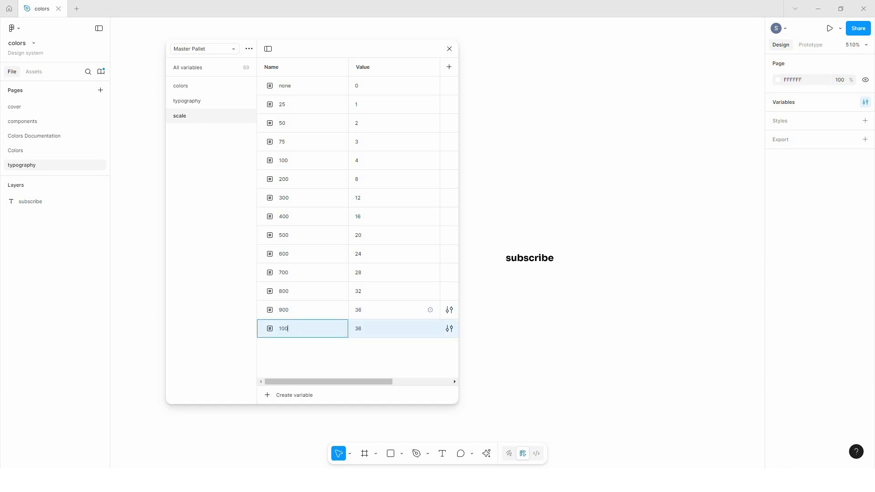
{"action": "type", "text": "0"}
{"action": "key", "text": "Return"}
{"action": "left_click", "coordinate": [368, 328]}
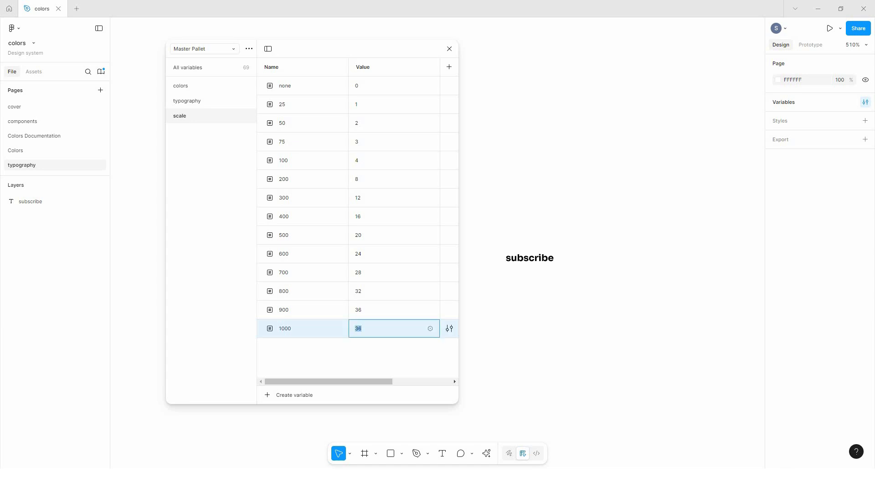
{"action": "type", "text": "40"}
{"action": "key", "text": "Return"}
- Duplicate the 1000 variable, name the copy 1100 and set its value to 44
{"action": "key", "text": "ctrl+d"}
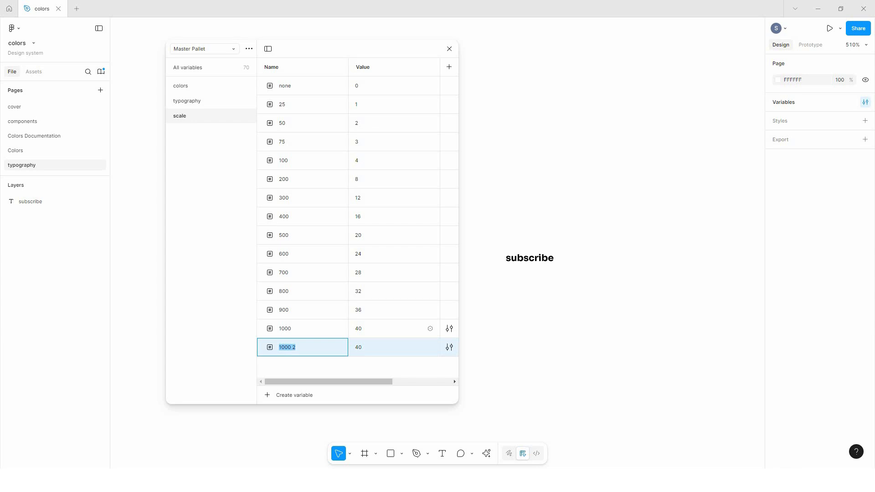
{"action": "type", "text": "1100"}
{"action": "key", "text": "Return"}
{"action": "left_click", "coordinate": [381, 347]}
{"action": "key", "text": "ctrl+a"}
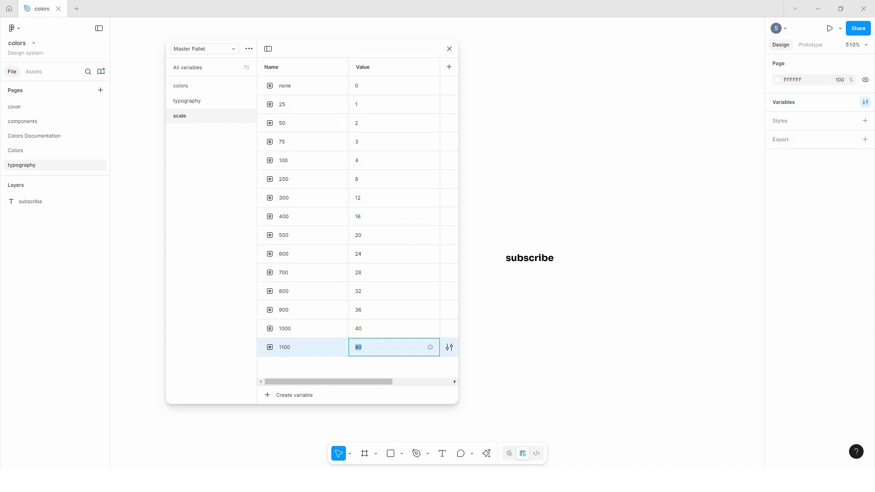
{"action": "type", "text": "44"}
{"action": "key", "text": "Return"}
- Duplicate the 1100 variable, name the copy 1200 and set its value to 48
{"action": "key", "text": "ctrl+d"}
{"action": "type", "text": "1200"}
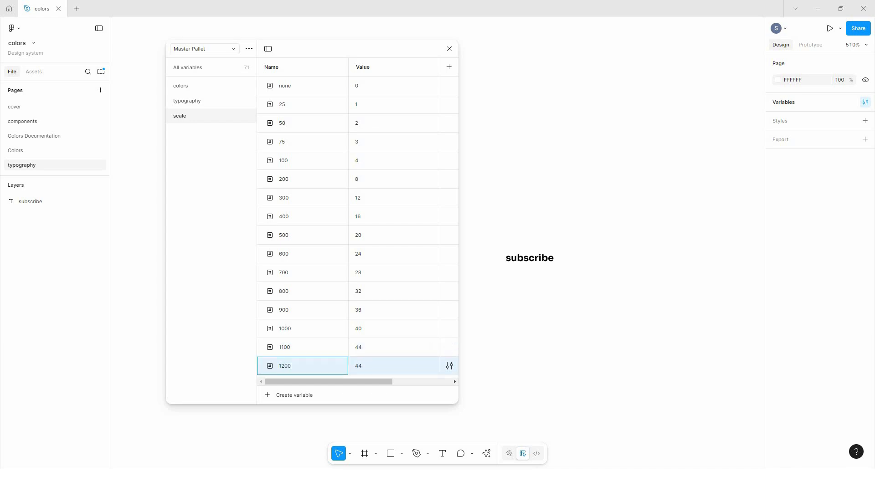
{"action": "key", "text": "Return"}
{"action": "left_click", "coordinate": [392, 366]}
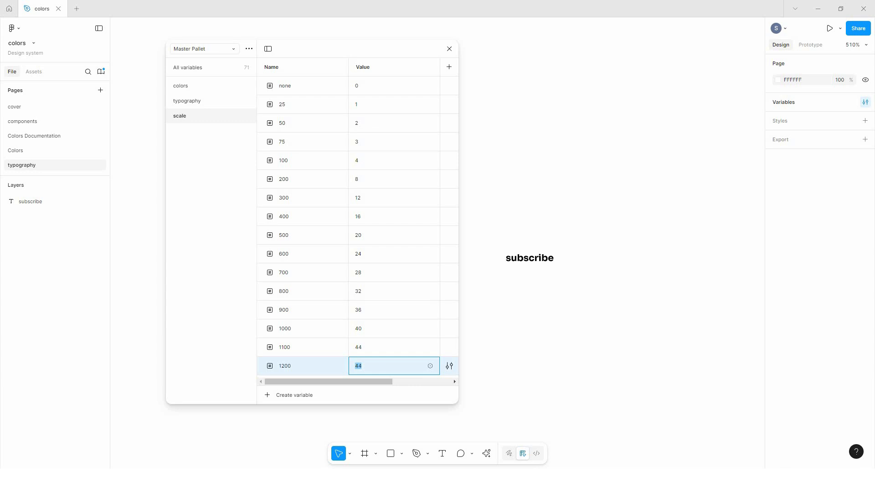
{"action": "type", "text": "48"}
{"action": "key", "text": "Return"}
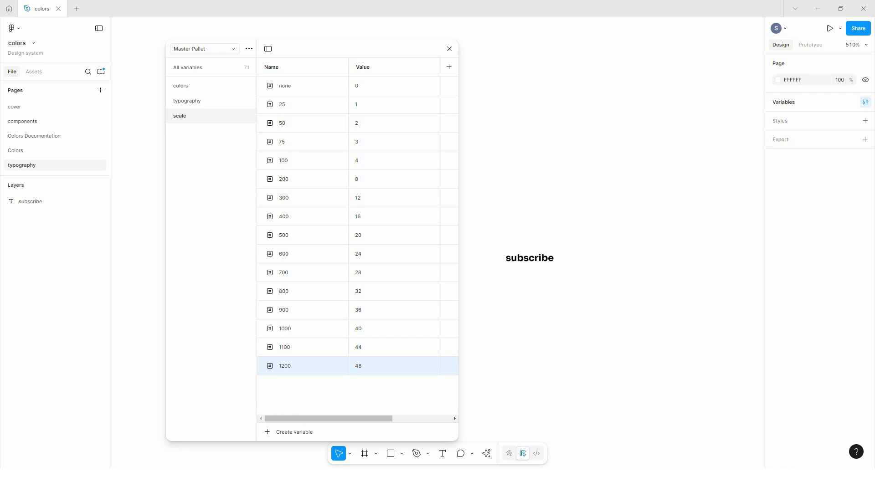
- Duplicate the 1200 variable, name the copy 1600 and set its value to 64
{"action": "key", "text": "ctrl+d"}
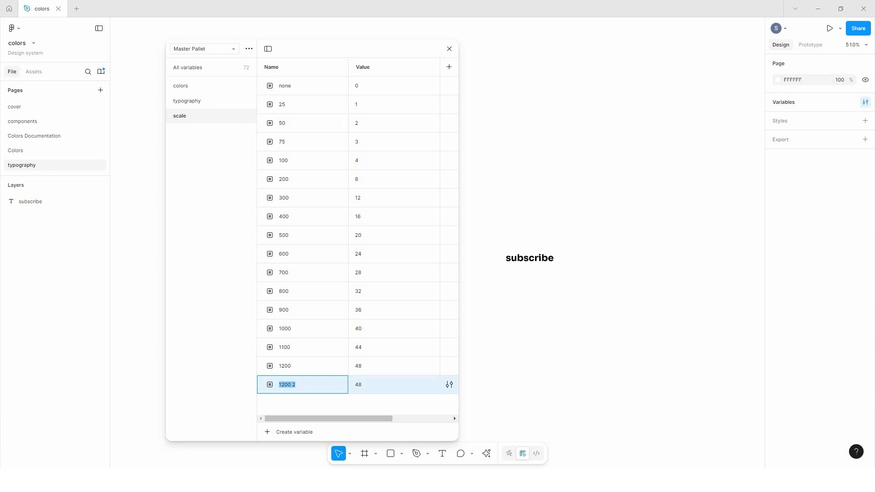
{"action": "type", "text": "1600"}
{"action": "key", "text": "Return"}
{"action": "double_click", "coordinate": [359, 385]}
{"action": "type", "text": "6"}
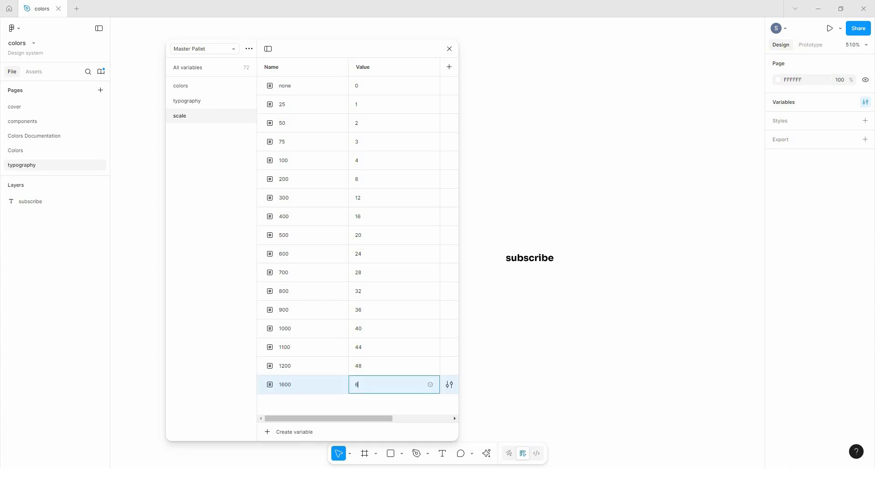
{"action": "type", "text": "4"}
{"action": "key", "text": "Return"}
- Apply the 1600 scale variable as the font size of the subscribe text and deselect it
{"action": "left_click", "coordinate": [530, 257]}
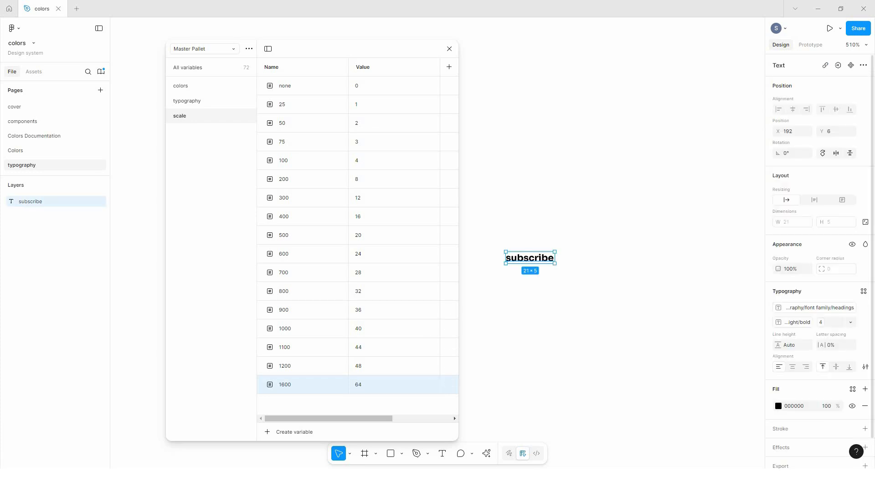
{"action": "left_click", "coordinate": [834, 322]}
{"action": "scroll", "coordinate": [820, 387], "scroll_direction": "down", "scroll_amount": 5}
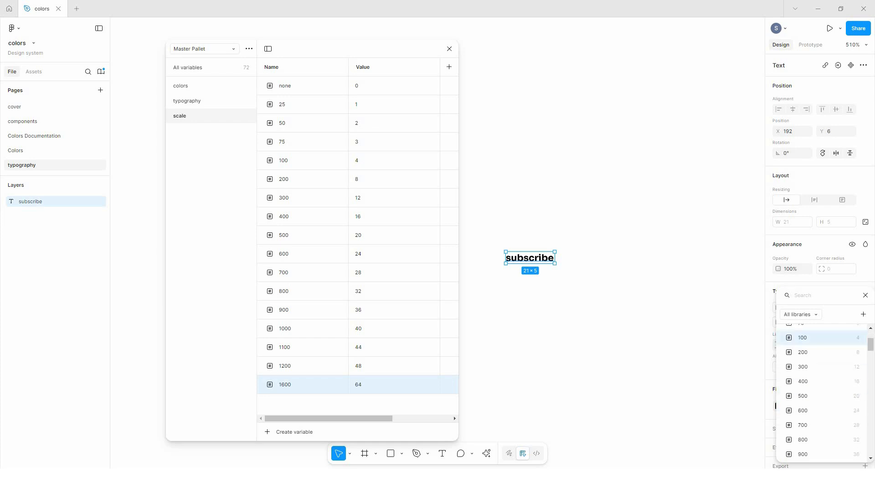
{"action": "scroll", "coordinate": [820, 403], "scroll_direction": "down", "scroll_amount": 1}
{"action": "left_click", "coordinate": [803, 397]}
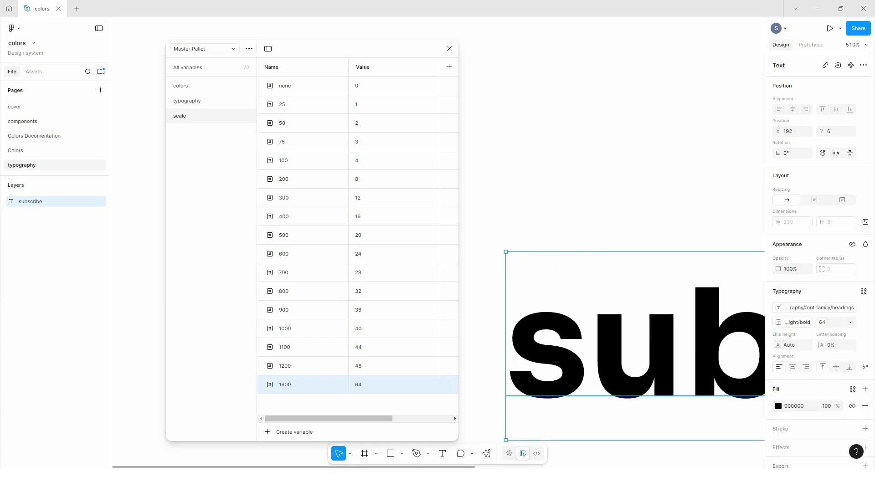
{"action": "scroll", "coordinate": [554, 227], "scroll_direction": "down", "scroll_amount": 3}
{"action": "scroll", "coordinate": [552, 262], "scroll_direction": "down", "scroll_amount": 4}
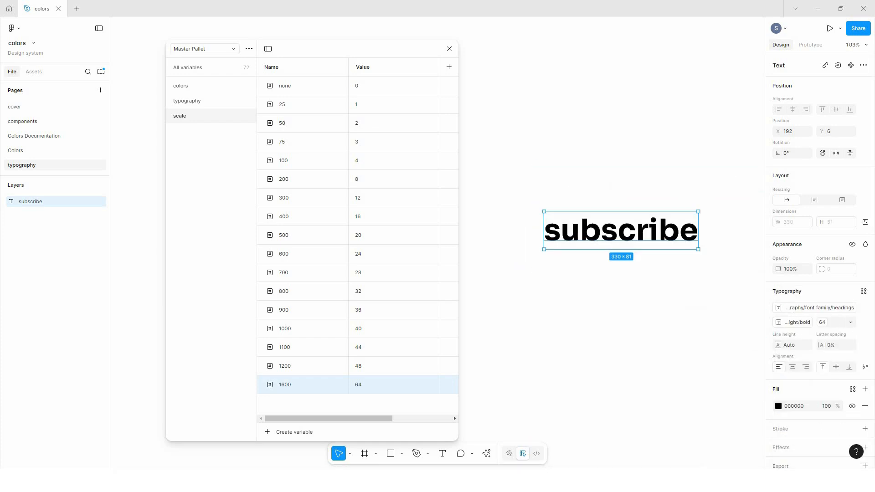
{"action": "scroll", "coordinate": [570, 236], "scroll_direction": "right", "scroll_amount": 2}
{"action": "scroll", "coordinate": [547, 246], "scroll_direction": "left", "scroll_amount": 2}
{"action": "scroll", "coordinate": [589, 218], "scroll_direction": "down", "scroll_amount": 1}
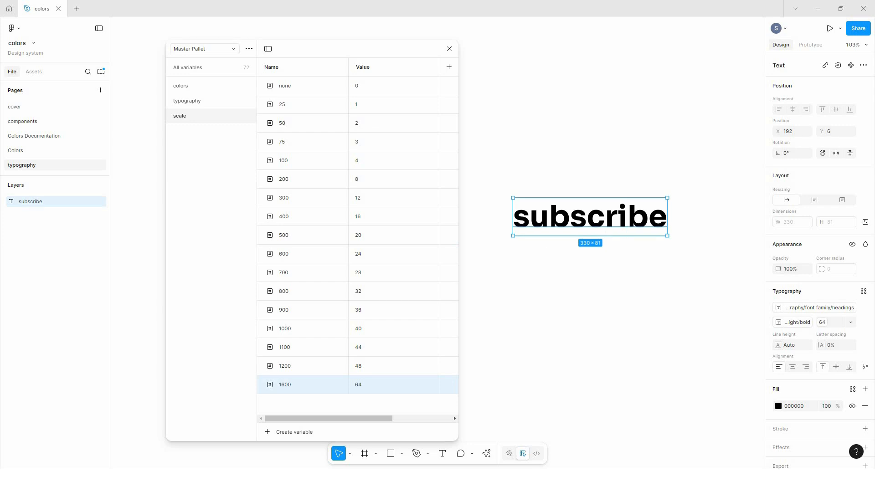
{"action": "scroll", "coordinate": [590, 217], "scroll_direction": "down", "scroll_amount": 1}
{"action": "key", "text": "Escape"}
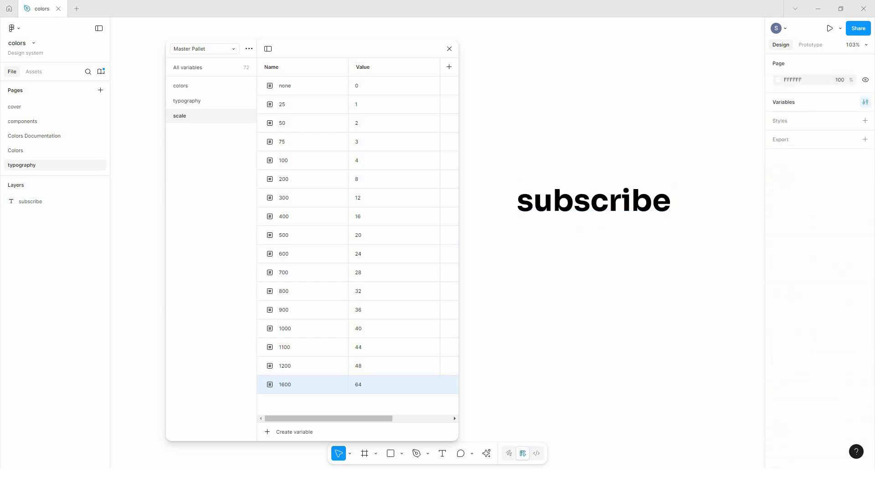
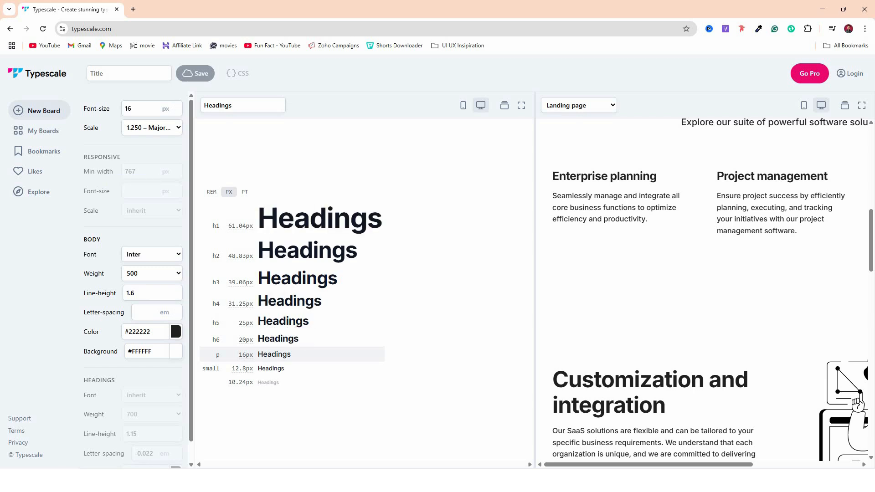
- Switch to Typescale and set the base font size to 16 px with the 1.250 – Major Third scale
{"action": "left_click", "coordinate": [136, 109]}
{"action": "key", "text": "ctrl+a"}
{"action": "type", "text": "12"}
{"action": "key", "text": "ctrl+a"}
{"action": "type", "text": "16"}
{"action": "key", "text": "Return"}
{"action": "left_click", "coordinate": [152, 127]}
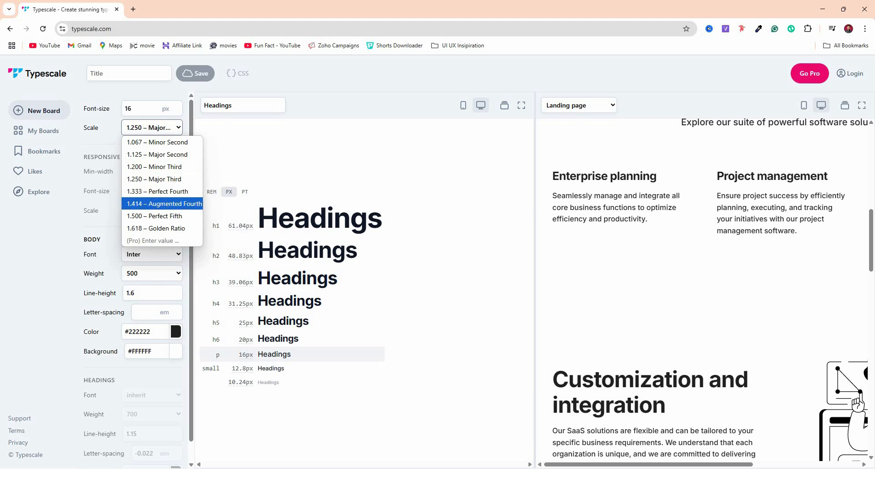
{"action": "left_click", "coordinate": [137, 179]}
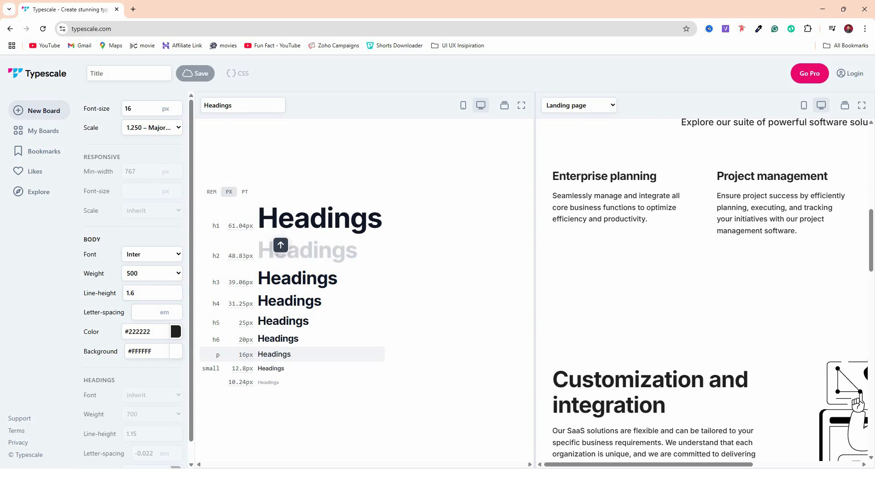
- Examine the pixel size given for the h1 heading in the Typescale preview
{"action": "left_click_drag", "start_coordinate": [213, 226], "coordinate": [235, 226]}
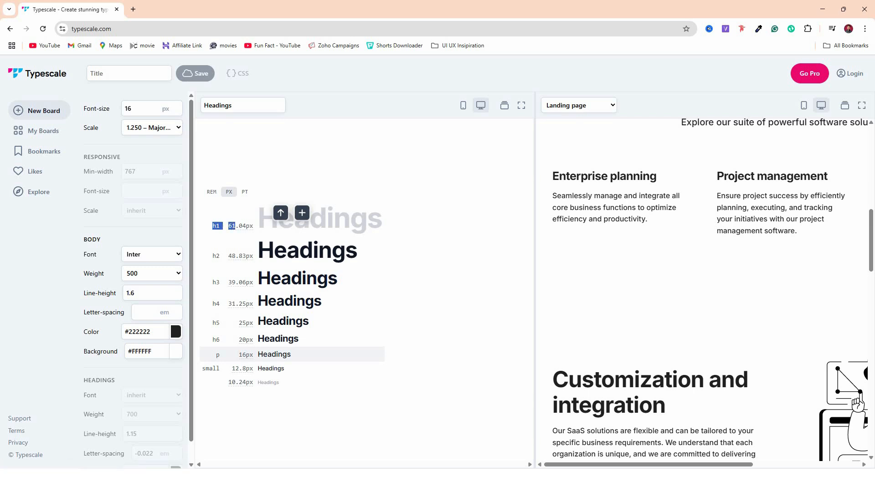
{"action": "left_click", "coordinate": [224, 226]}
{"action": "left_click_drag", "start_coordinate": [228, 226], "coordinate": [232, 226]}
{"action": "left_click", "coordinate": [235, 241]}
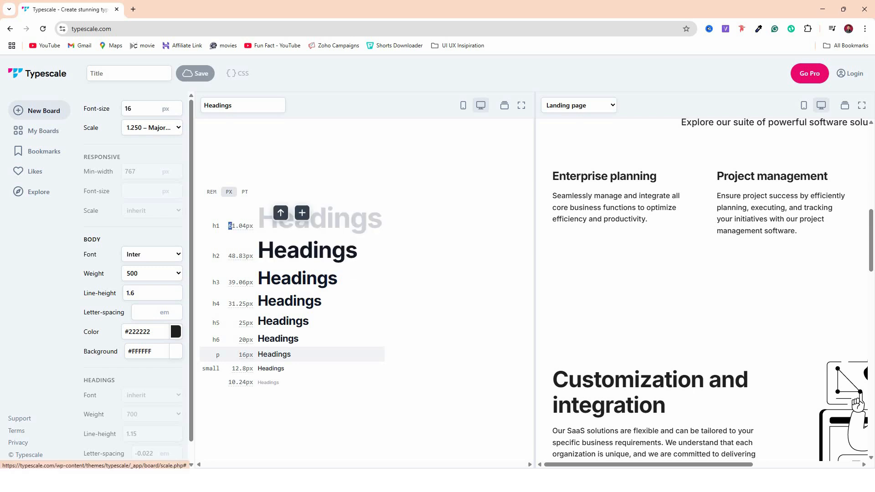
- Examine the heading sizes in the Typescale preview and the "Customization and integration" heading on its landing page sample
{"action": "left_click", "coordinate": [235, 240]}
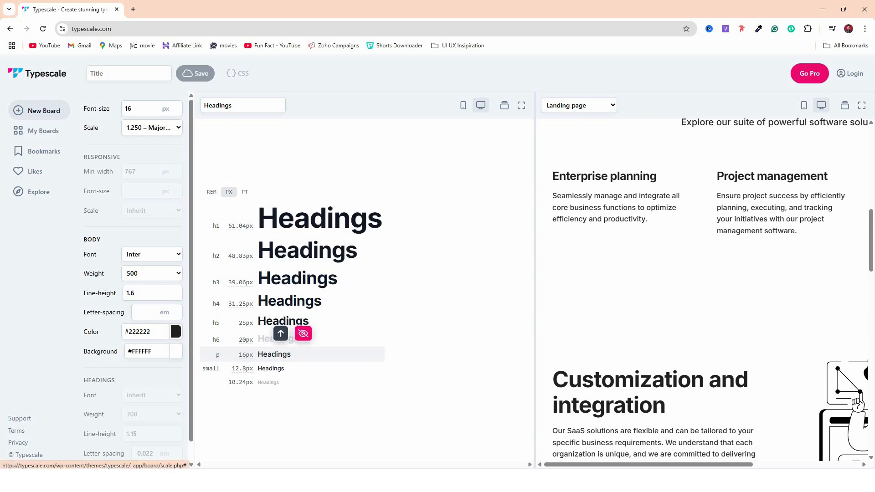
{"action": "left_click", "coordinate": [148, 293]}
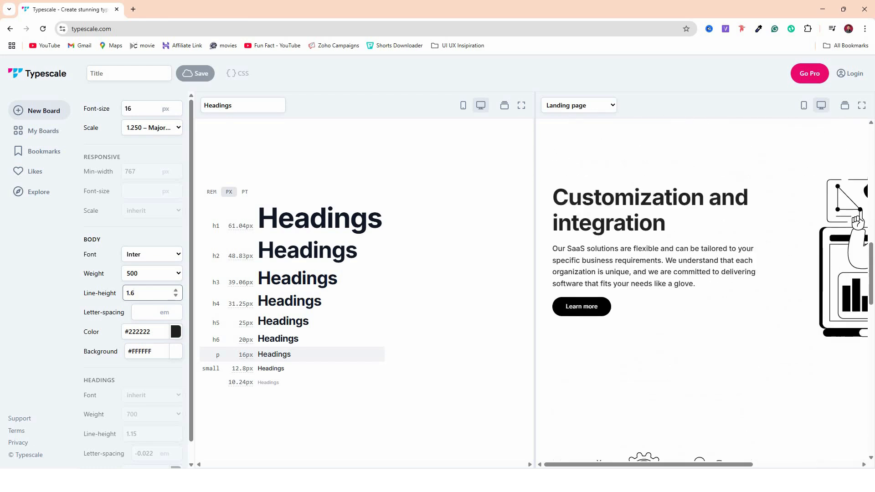
{"action": "left_click_drag", "start_coordinate": [552, 197], "coordinate": [665, 224]}
{"action": "left_click_drag", "start_coordinate": [553, 196], "coordinate": [652, 223]}
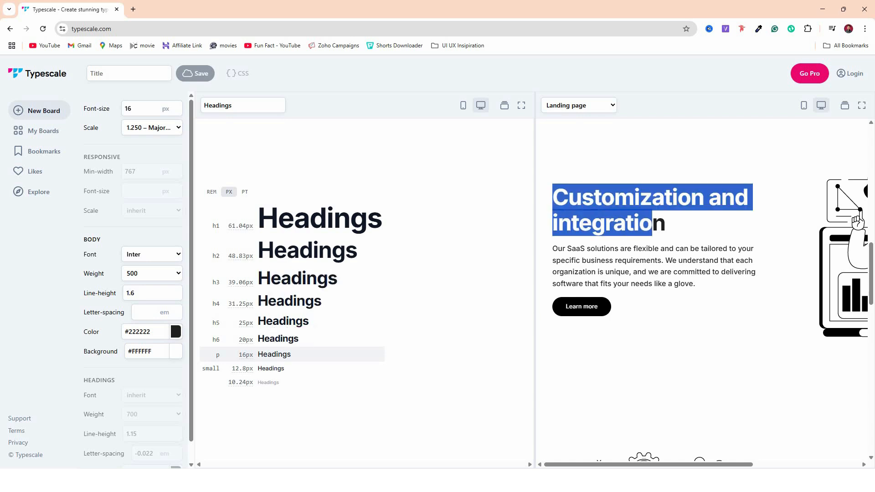
- Switch to Figma and create a new variable collection named "responsive"
{"action": "key", "text": "alt+Tab"}
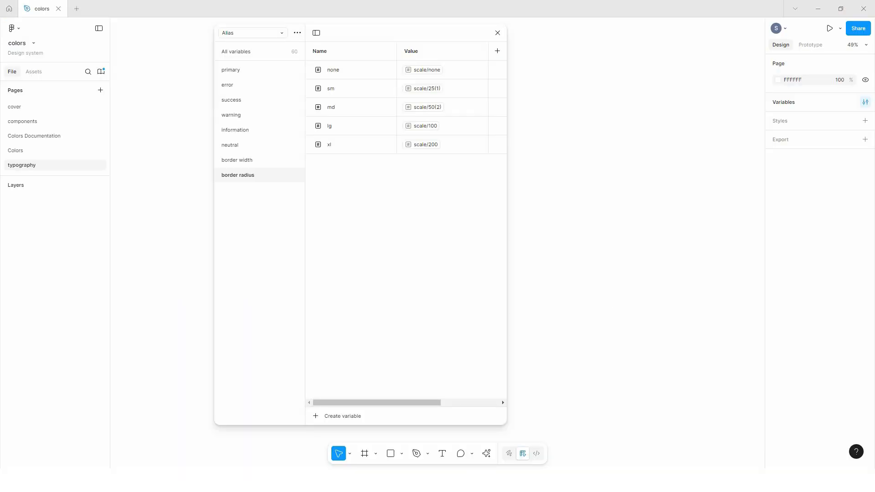
{"action": "left_click", "coordinate": [297, 32]}
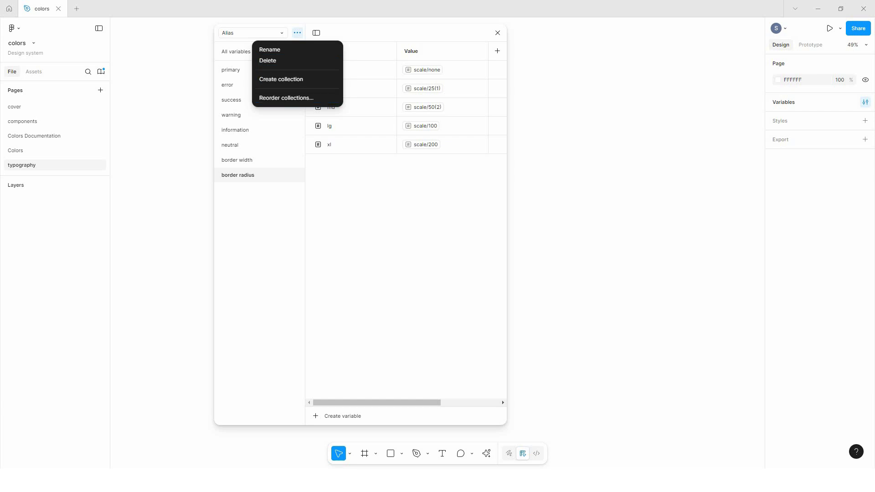
{"action": "left_click", "coordinate": [281, 79]}
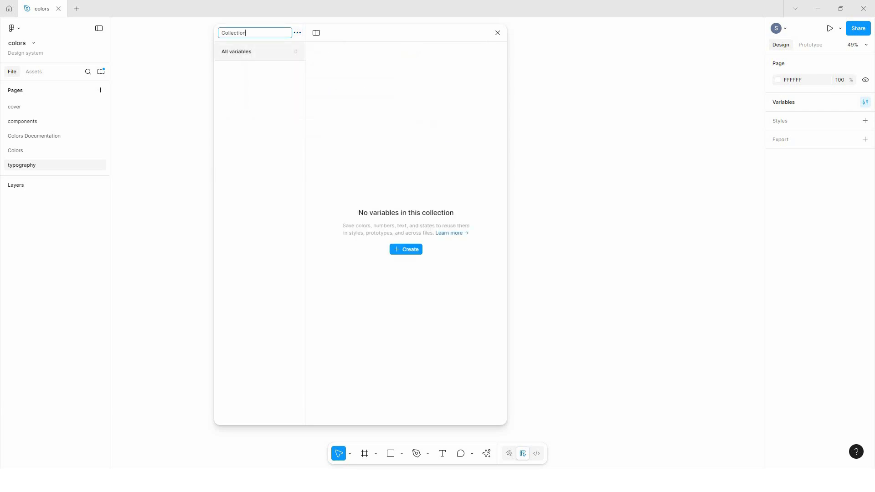
{"action": "key", "text": "ctrl+a"}
{"action": "type", "text": "responsive"}
{"action": "key", "text": "Return"}
- Create a number variable named "font size/headings/h1" in the responsive collection
{"action": "left_click", "coordinate": [406, 249]}
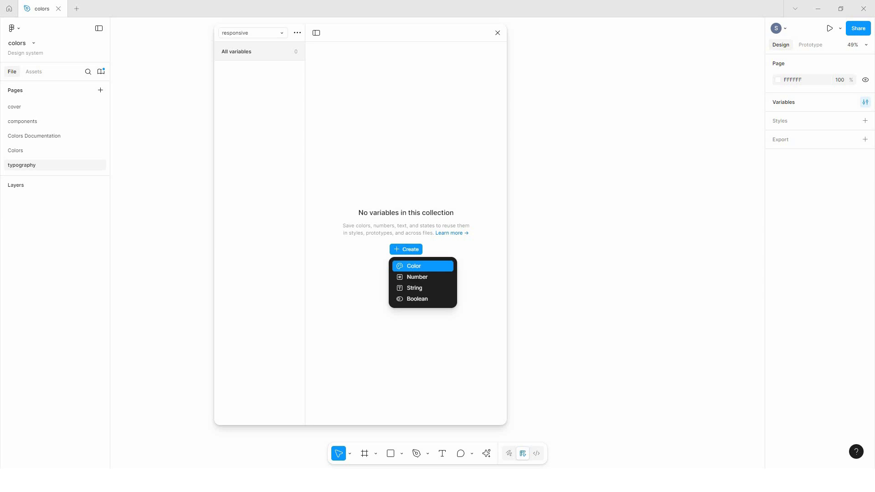
{"action": "left_click", "coordinate": [423, 277]}
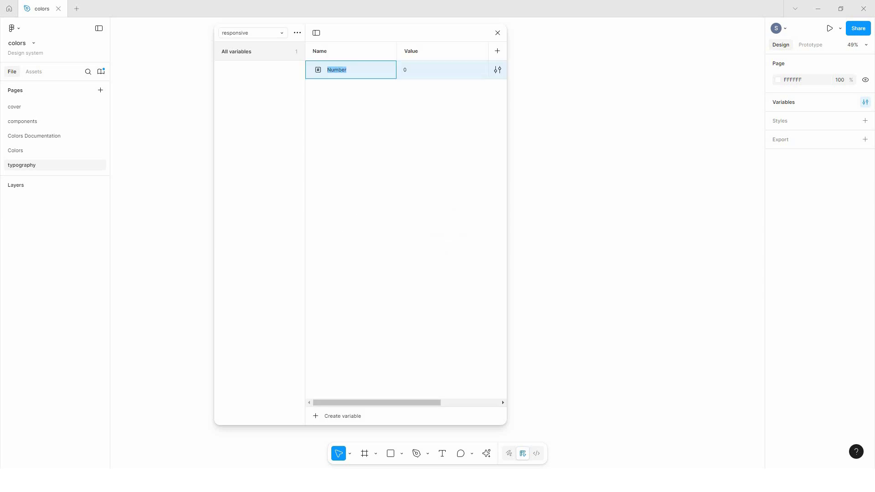
{"action": "type", "text": "headings"}
{"action": "key", "text": "ctrl+a"}
{"action": "type", "text": "font size headings/h1"}
{"action": "key", "text": "Return"}
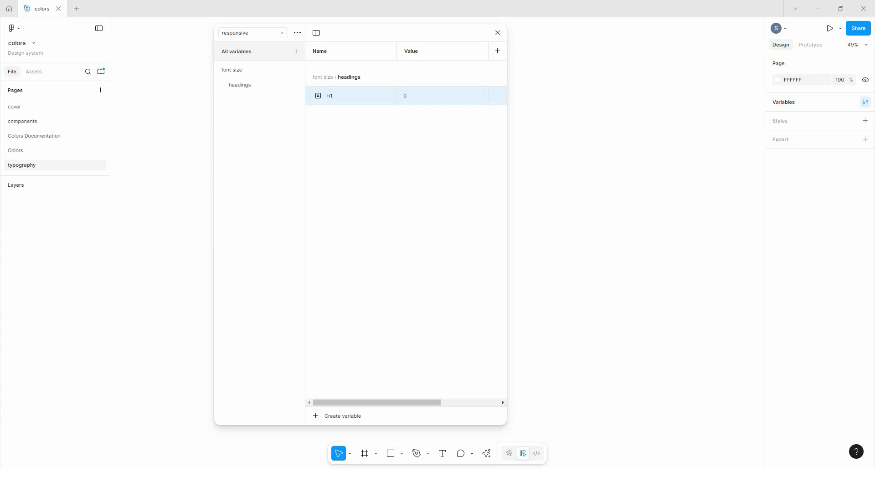
- Set the h1 variable in the headings group to 60
{"action": "left_click", "coordinate": [240, 85]}
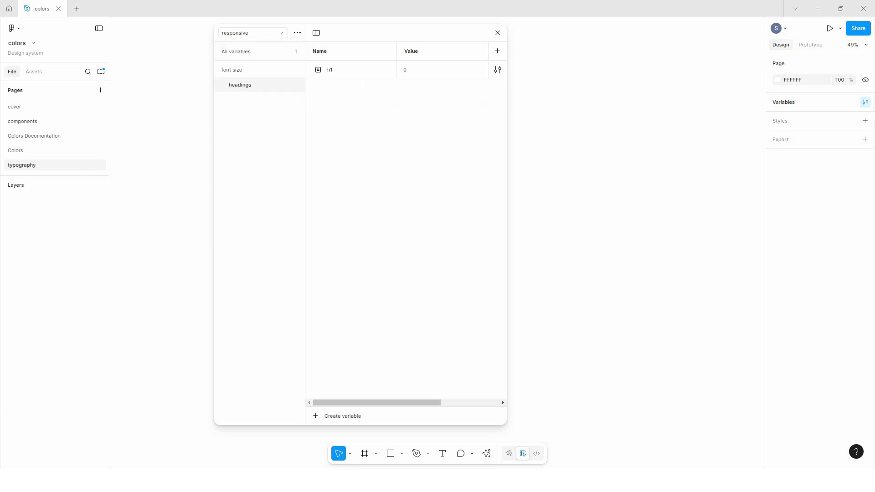
{"action": "left_click", "coordinate": [360, 69]}
{"action": "left_click", "coordinate": [429, 69]}
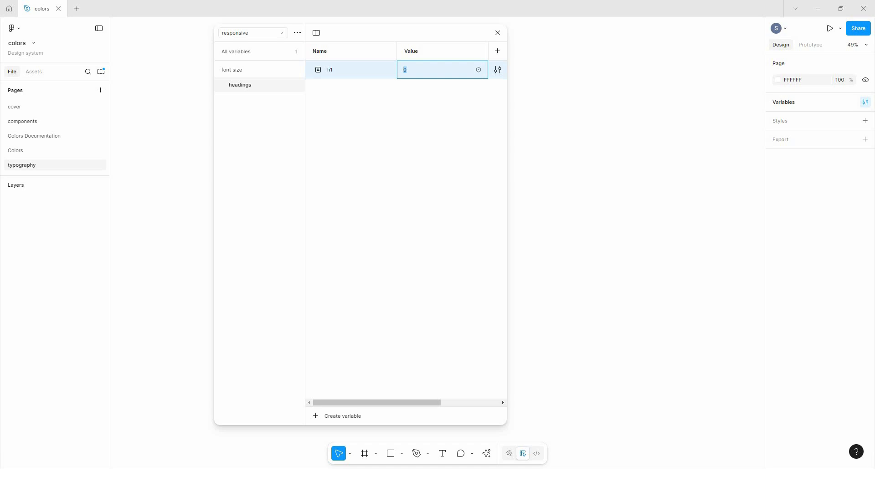
{"action": "type", "text": "60"}
{"action": "key", "text": "Return"}
- Duplicate the h1 variable and set the copy's value to 48
{"action": "key", "text": "shift+Return"}
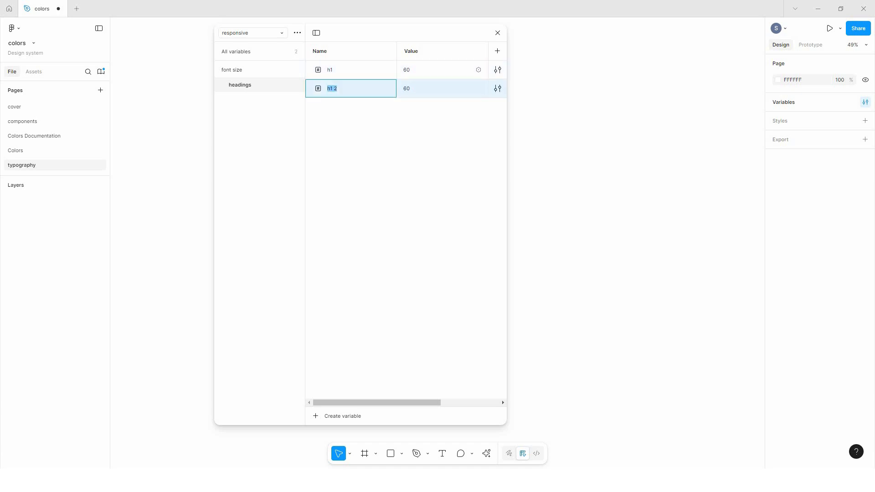
{"action": "key", "text": "Tab"}
{"action": "type", "text": "48"}
{"action": "key", "text": "Return"}
- Duplicate the 48 heading variable and rename the two h1 copies h2 and h3
{"action": "key", "text": "shift+Return"}
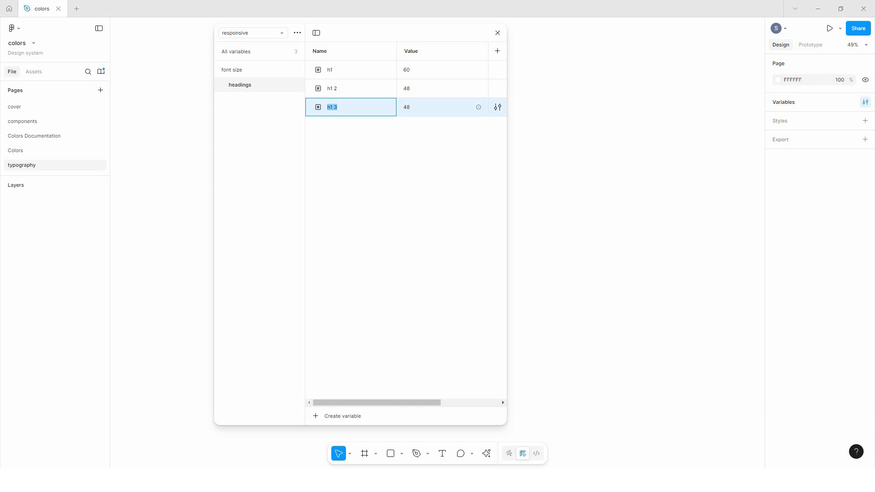
{"action": "double_click", "coordinate": [332, 89]}
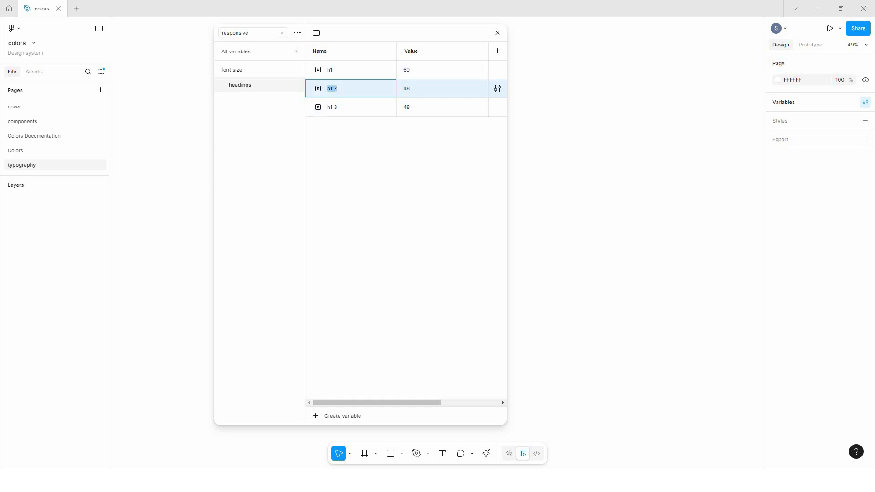
{"action": "type", "text": "h2"}
{"action": "key", "text": "Return"}
{"action": "double_click", "coordinate": [332, 107]}
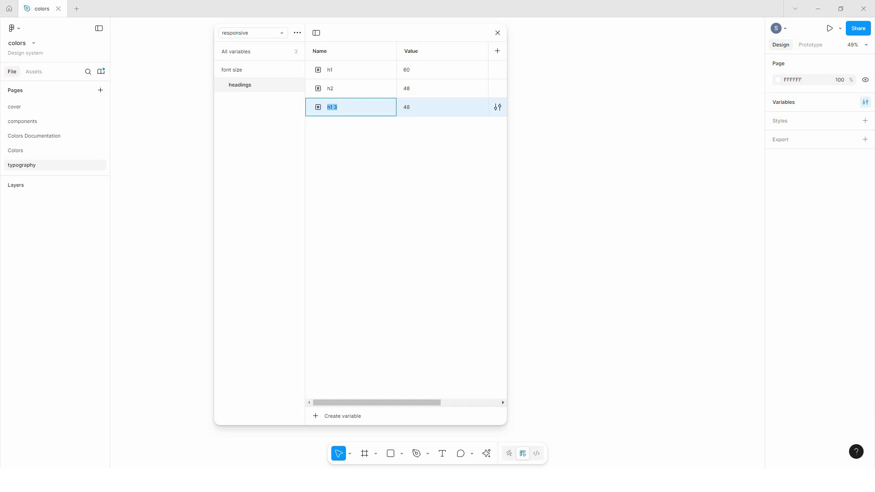
{"action": "type", "text": "h3"}
{"action": "key", "text": "Return"}
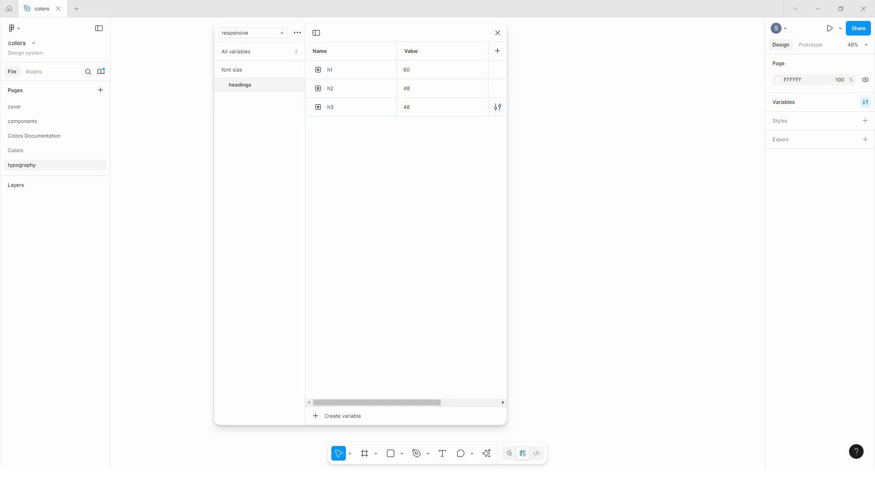
- Duplicate the h3 variable three times and rename the copies h4, h5 and h6
{"action": "key", "text": "ctrl+d"}
{"action": "key", "text": "ctrl+d"}
{"action": "key", "text": "ctrl+d"}
{"action": "double_click", "coordinate": [332, 125]}
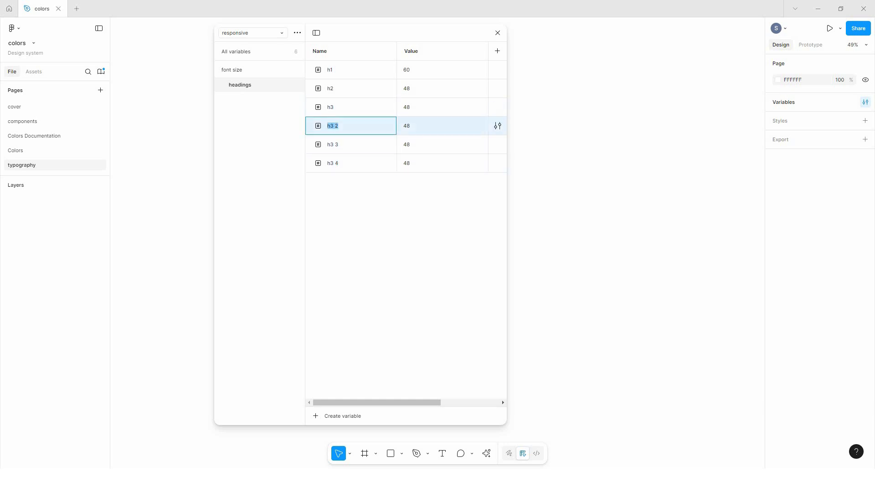
{"action": "type", "text": "h4"}
{"action": "key", "text": "Return"}
{"action": "double_click", "coordinate": [333, 144]}
{"action": "type", "text": "h5"}
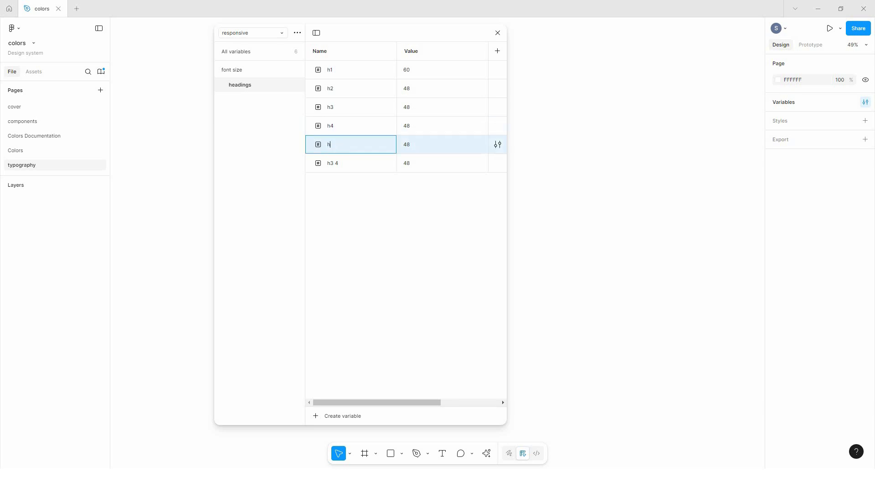
{"action": "key", "text": "Return"}
{"action": "double_click", "coordinate": [333, 163]}
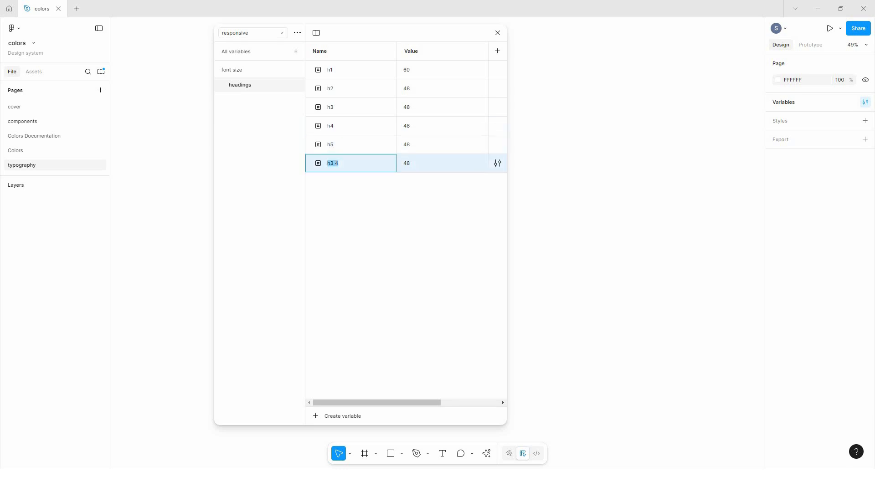
{"action": "type", "text": "h6"}
{"action": "key", "text": "Return"}
- Set the h3 heading variable to 40 and the h4 variable to 32
{"action": "left_click", "coordinate": [429, 126]}
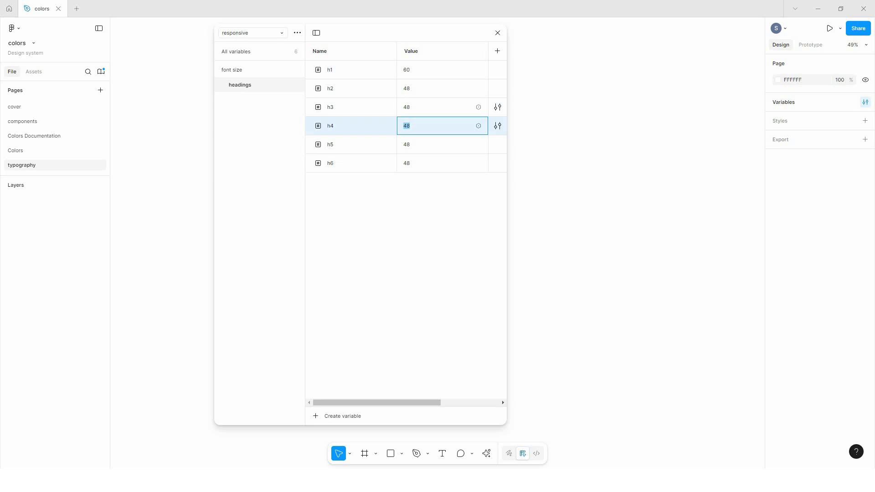
{"action": "left_click", "coordinate": [428, 107]}
{"action": "type", "text": "40"}
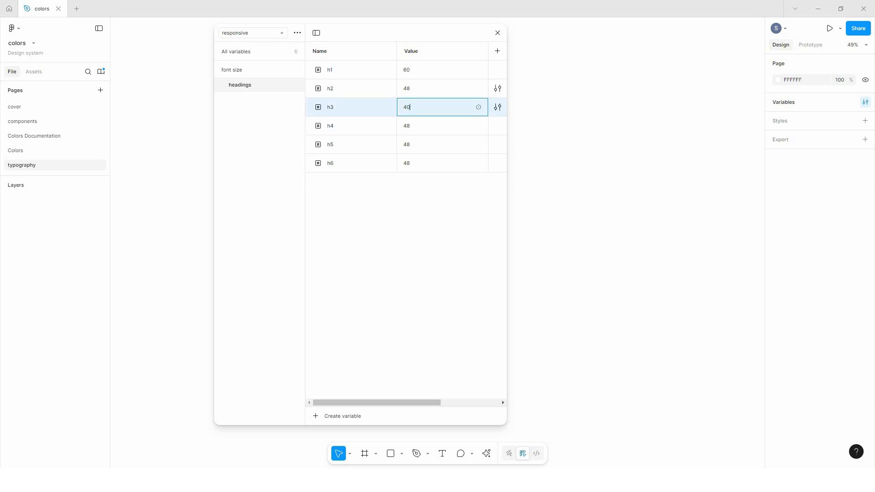
{"action": "key", "text": "Return"}
{"action": "left_click", "coordinate": [428, 125]}
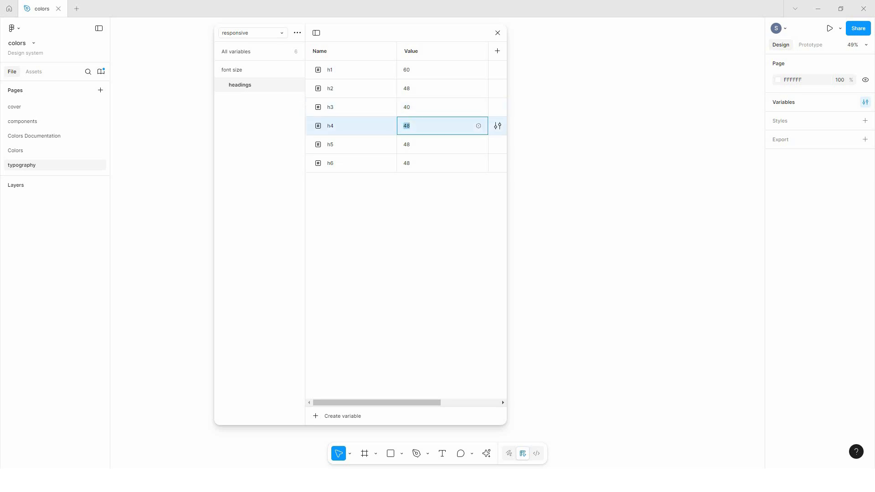
{"action": "type", "text": "32"}
{"action": "key", "text": "Return"}
- Set the h5 heading variable to 24 and the h6 variable to 20
{"action": "left_click", "coordinate": [407, 145]}
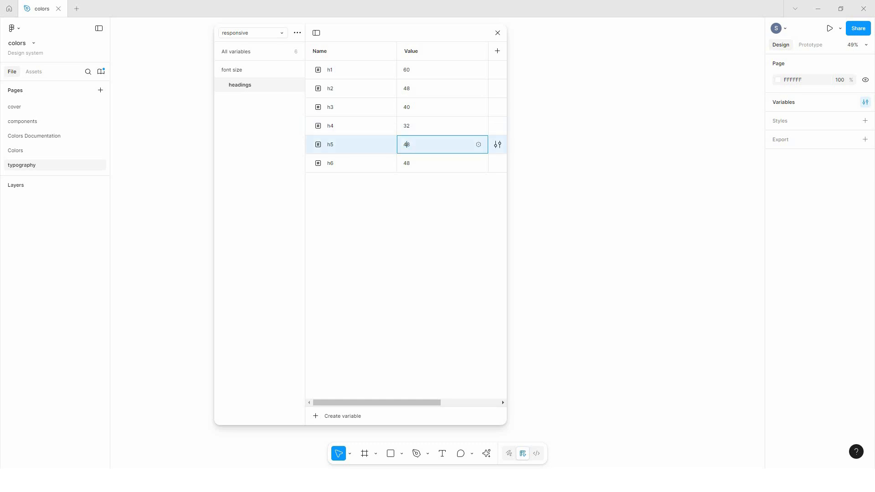
{"action": "double_click", "coordinate": [406, 144]}
{"action": "type", "text": "24"}
{"action": "key", "text": "Return"}
{"action": "double_click", "coordinate": [407, 163]}
{"action": "type", "text": "20"}
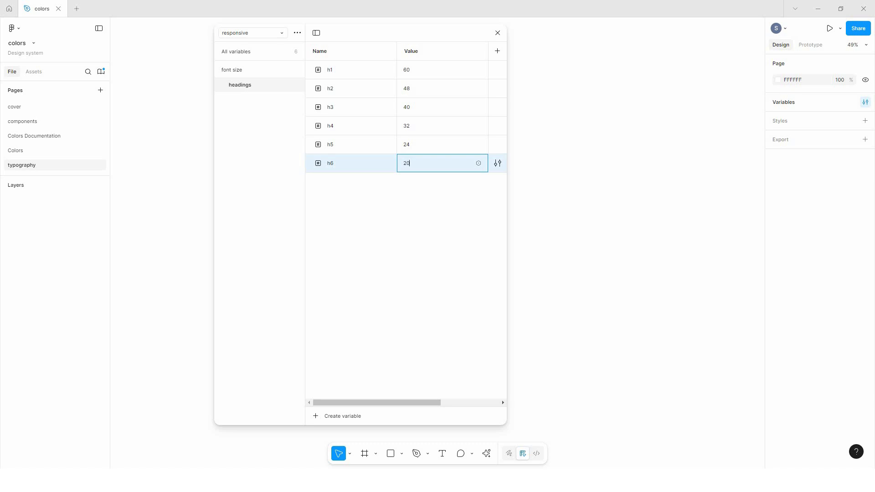
{"action": "key", "text": "Return"}
{"action": "right_click", "coordinate": [267, 85]}
{"action": "key", "text": "Escape"}
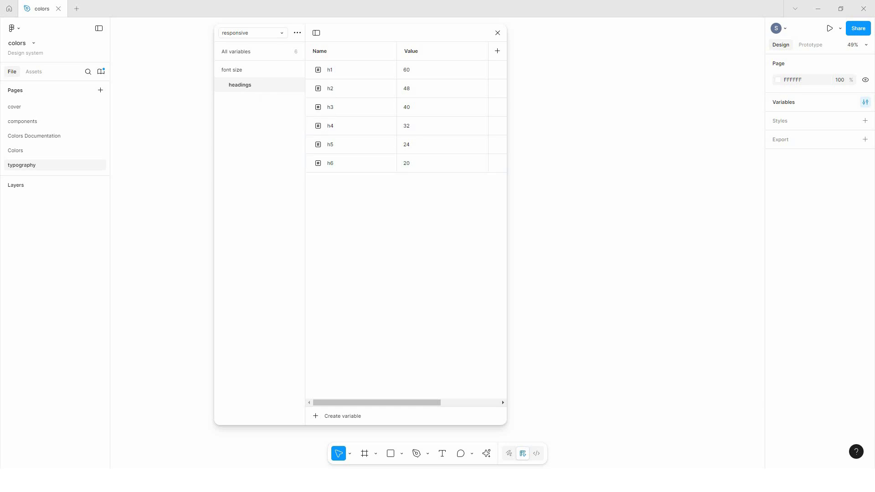
- Create a number variable named "body/sm" inside the font size group
{"action": "left_click", "coordinate": [342, 416]}
{"action": "left_click", "coordinate": [246, 71]}
{"action": "left_click", "coordinate": [246, 70]}
{"action": "left_click", "coordinate": [341, 416]}
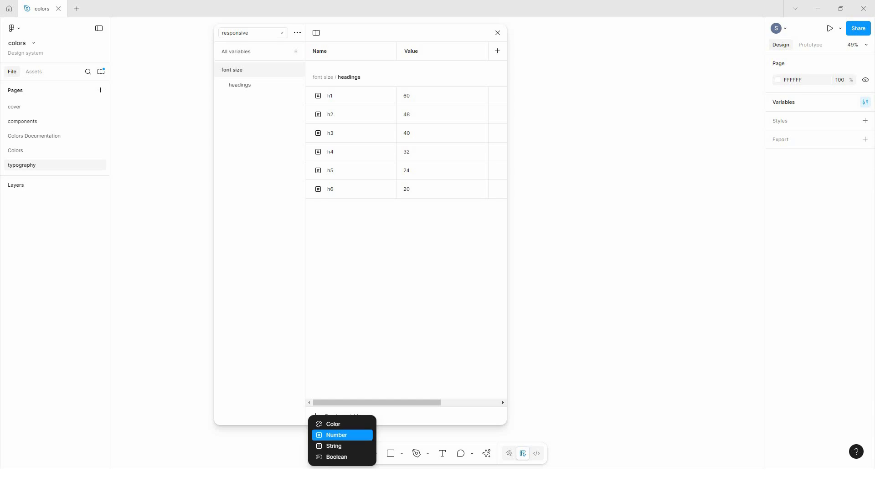
{"action": "left_click", "coordinate": [341, 435]}
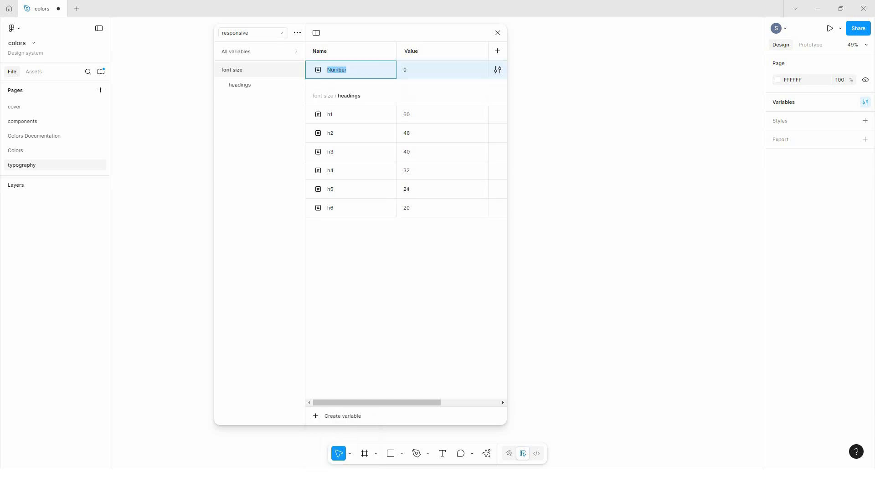
{"action": "type", "text": "body/sm"}
{"action": "key", "text": "Return"}
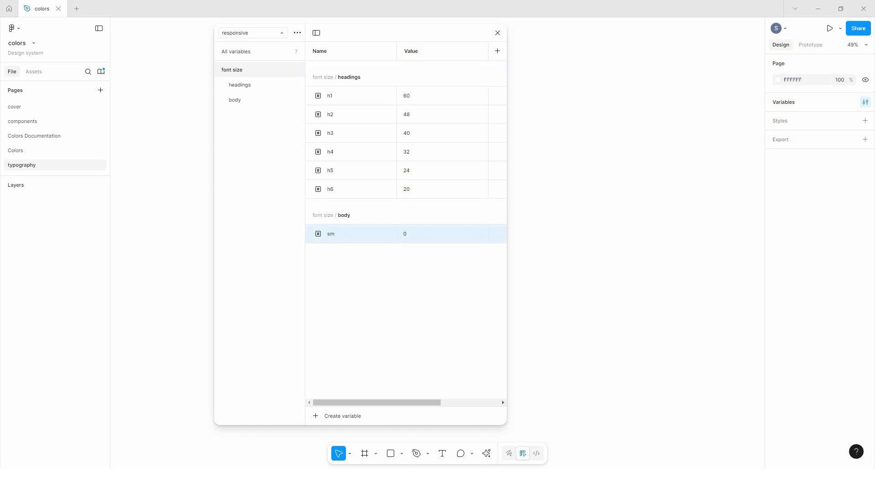
- Set the sm variable in the body group to 12 and duplicate it twice
{"action": "left_click", "coordinate": [235, 100]}
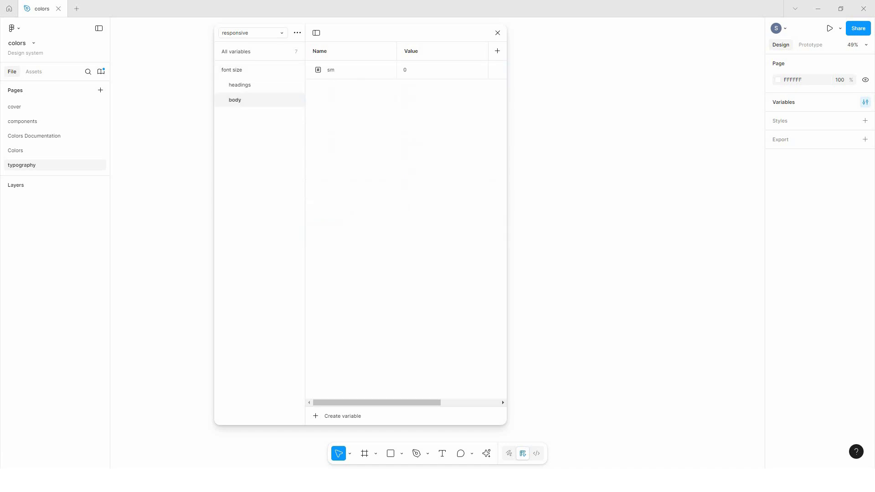
{"action": "left_click", "coordinate": [424, 70]}
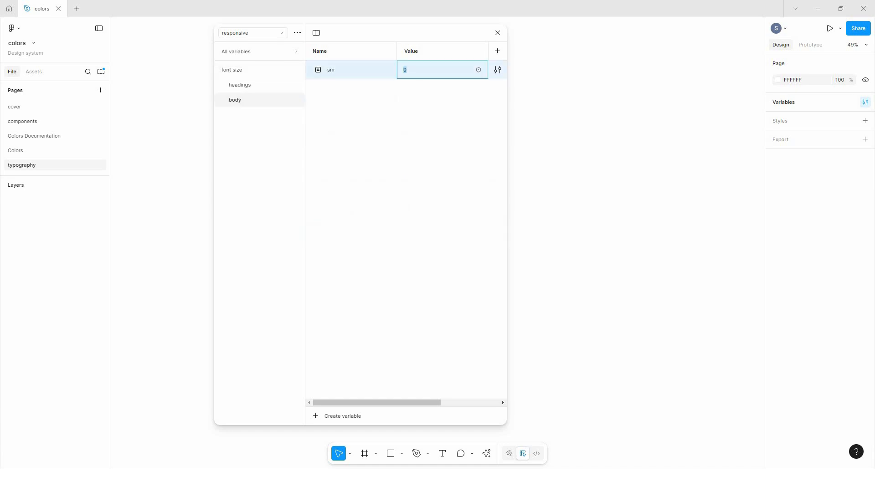
{"action": "type", "text": "12"}
{"action": "key", "text": "Return"}
{"action": "key", "text": "shift+Return"}
{"action": "key", "text": "shift+Return"}
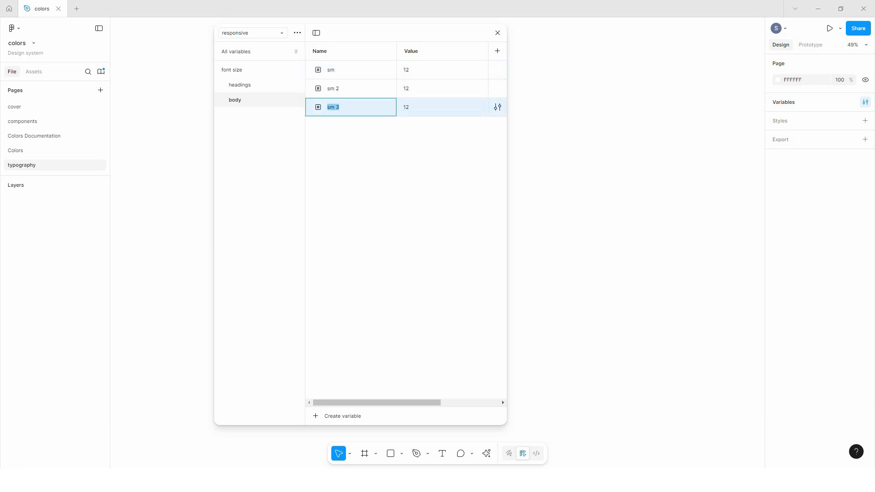
- Rename the first copy of the sm body variable md and set its value to 16
{"action": "left_click", "coordinate": [334, 88]}
{"action": "double_click", "coordinate": [334, 88]}
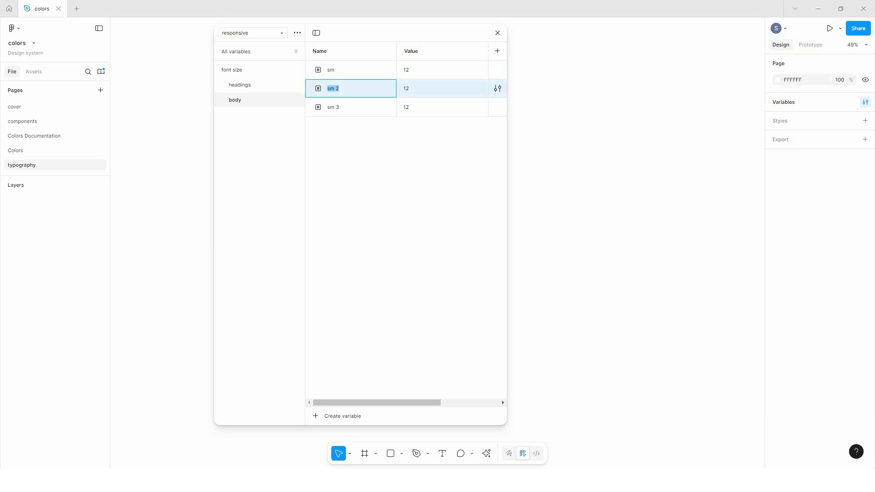
{"action": "type", "text": "md"}
{"action": "key", "text": "Return"}
{"action": "left_click", "coordinate": [420, 89]}
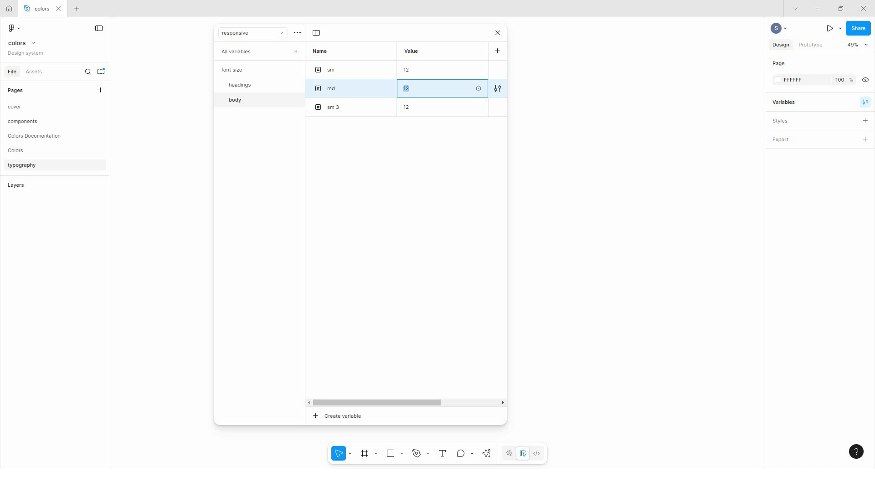
{"action": "type", "text": "16"}
{"action": "key", "text": "Return"}
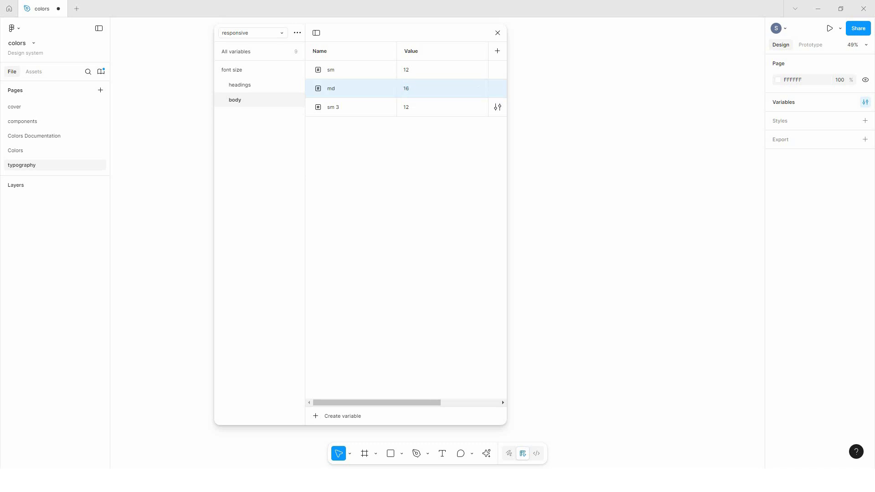
- Rename the second copy of the sm body variable lg, set its value to 20, and show all variables in the collection
{"action": "left_click", "coordinate": [334, 107]}
{"action": "left_click", "coordinate": [333, 107]}
{"action": "type", "text": "ld"}
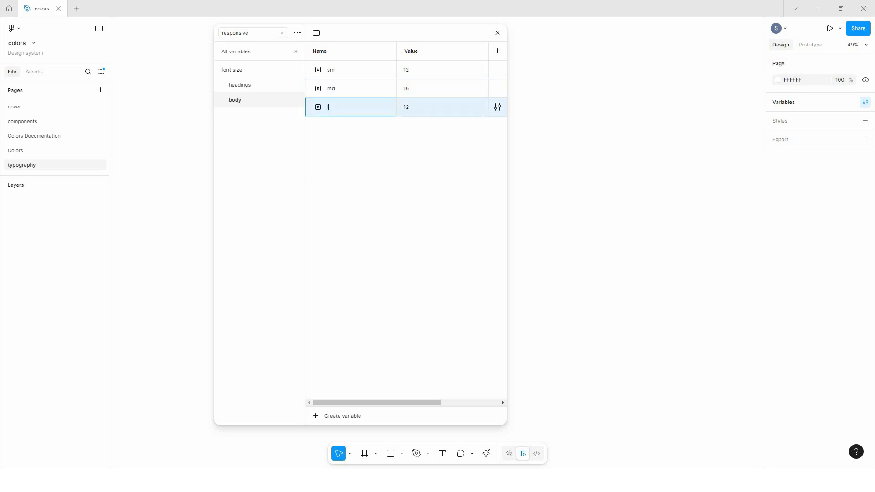
{"action": "key", "text": "Return"}
{"action": "key", "text": "Return"}
{"action": "key", "text": "BackSpace"}
{"action": "type", "text": "g"}
{"action": "key", "text": "Return"}
{"action": "left_click", "coordinate": [437, 108]}
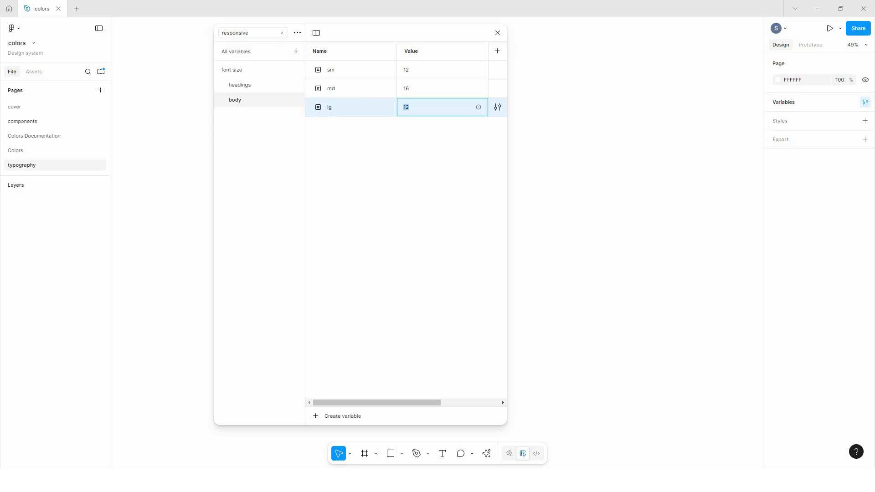
{"action": "type", "text": "20"}
{"action": "key", "text": "Return"}
{"action": "key", "text": "Escape"}
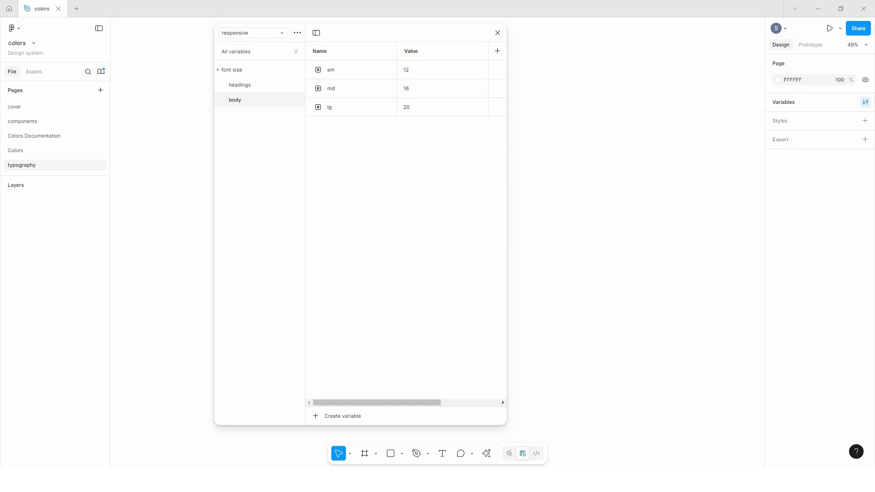
{"action": "left_click", "coordinate": [236, 51]}
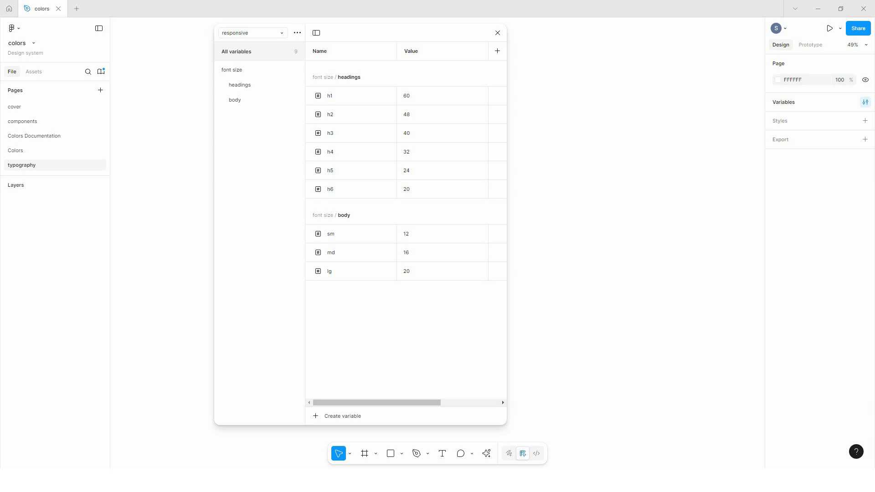
- Add a canvas text reading "Subscribe to the channel", with a line break before "channel"
{"action": "key", "text": "y"}
{"action": "key", "text": "t"}
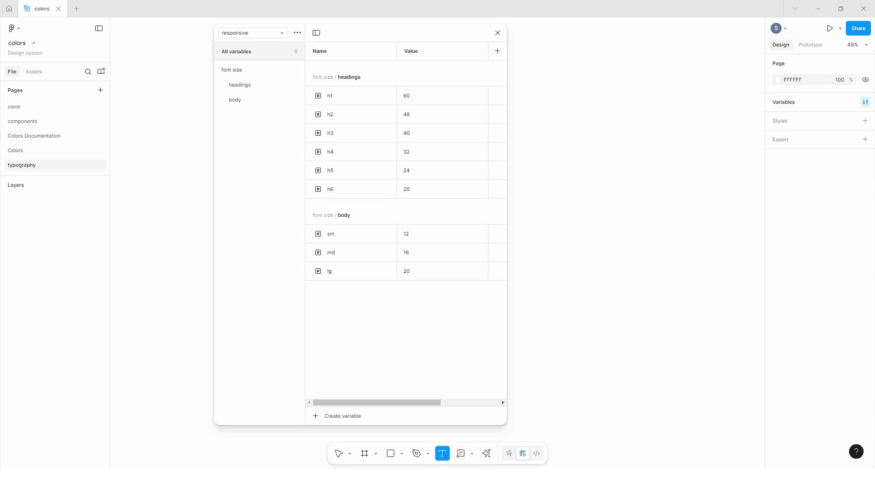
{"action": "left_click", "coordinate": [554, 207]}
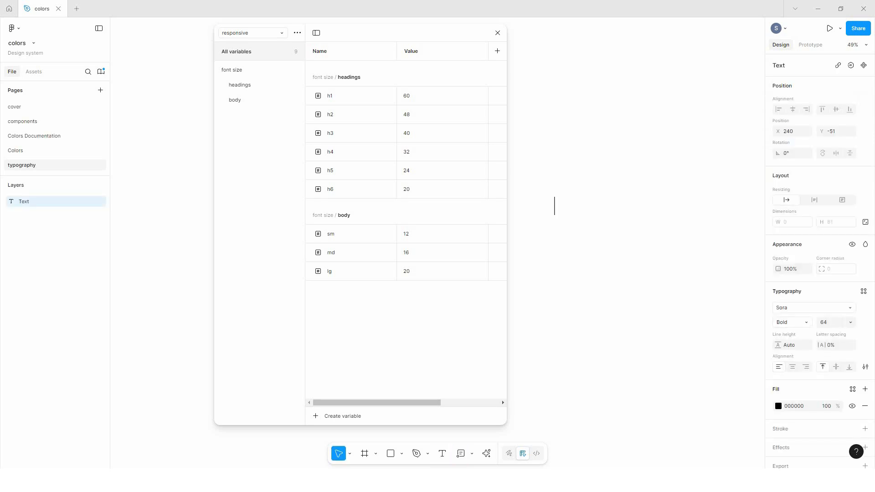
{"action": "type", "text": "Subscri"}
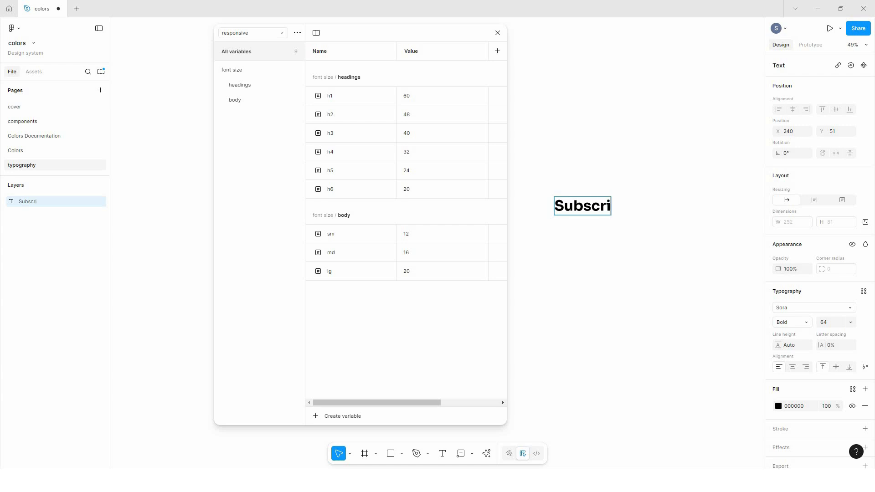
{"action": "type", "text": "be to the channel"}
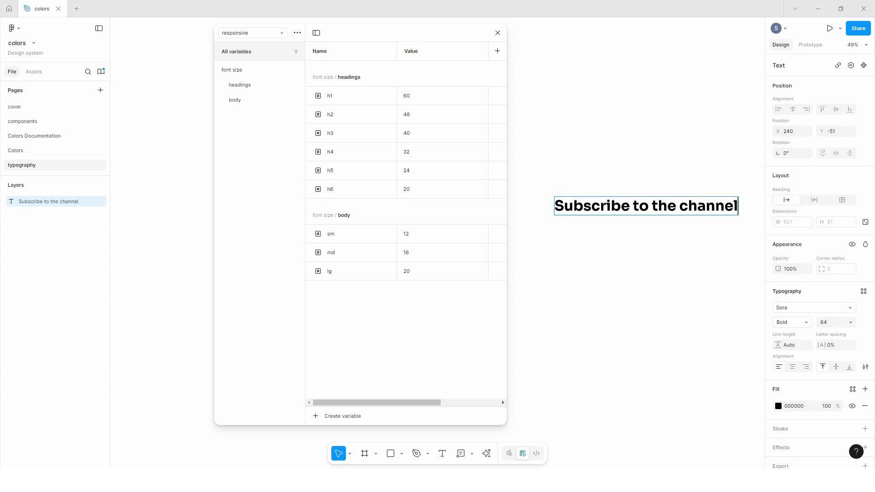
{"action": "key", "text": "ctrl+Left"}
{"action": "key", "text": "Left"}
{"action": "key", "text": "Right"}
{"action": "key", "text": "BackSpace"}
{"action": "key", "text": "Return"}
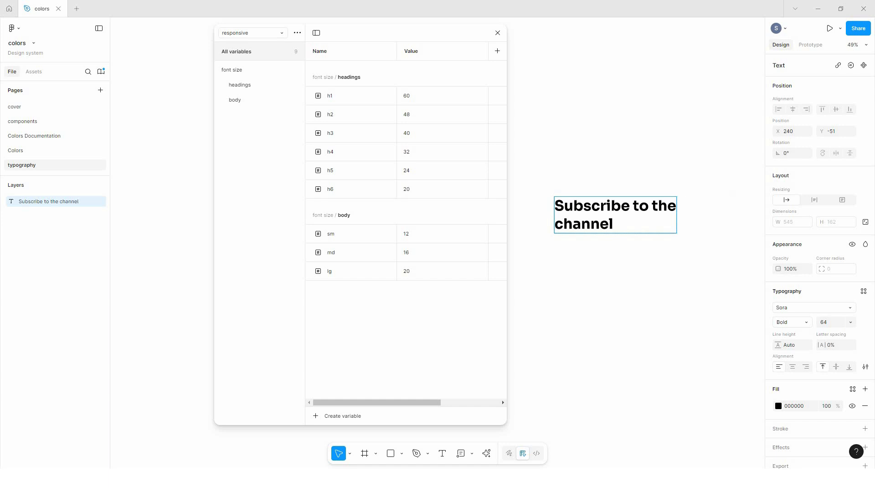
{"action": "key", "text": "Escape"}
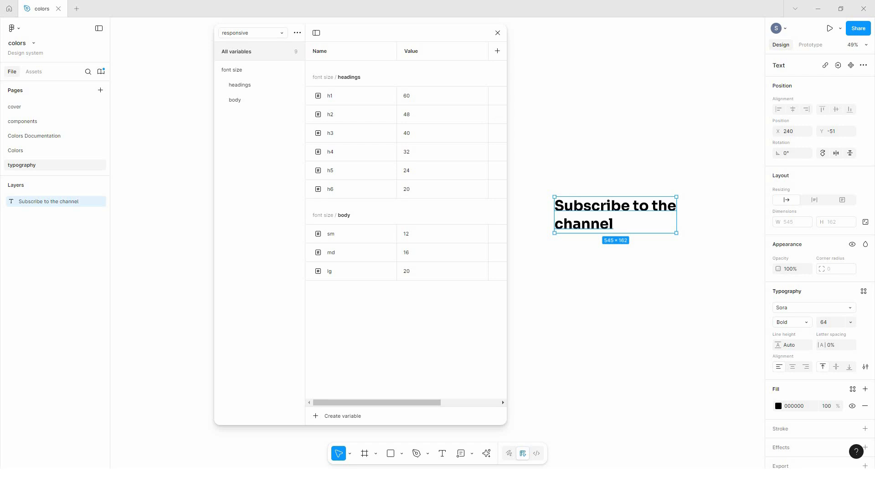
- Create a number variable named "line height" in the responsive collection
{"action": "left_click", "coordinate": [337, 416]}
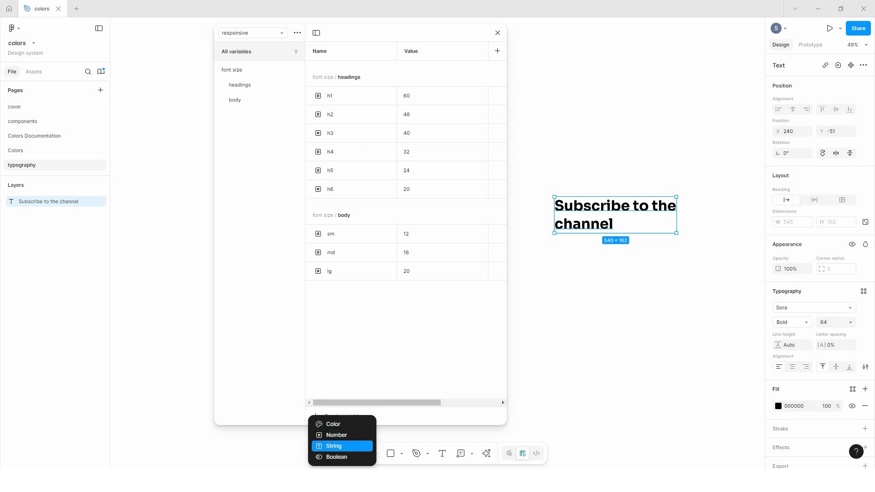
{"action": "left_click", "coordinate": [337, 433]}
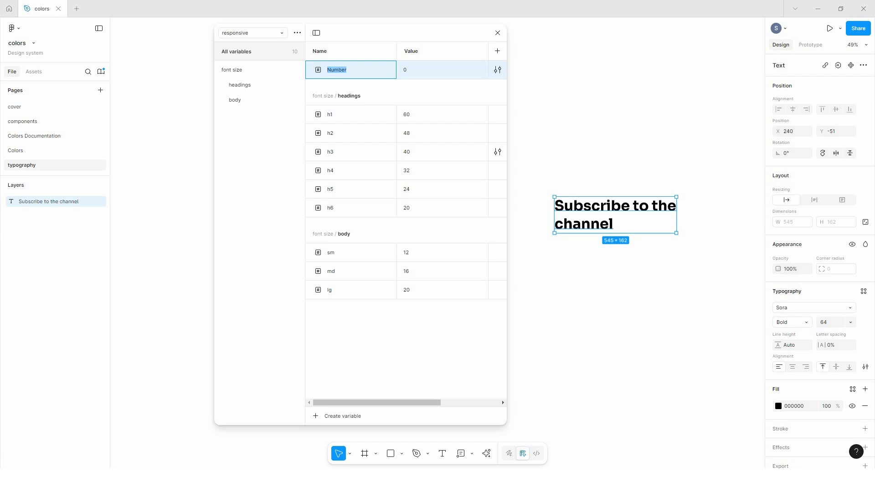
{"action": "type", "text": "line height"}
{"action": "key", "text": "Return"}
{"action": "type", "text": "t"}
{"action": "key", "text": "Return"}
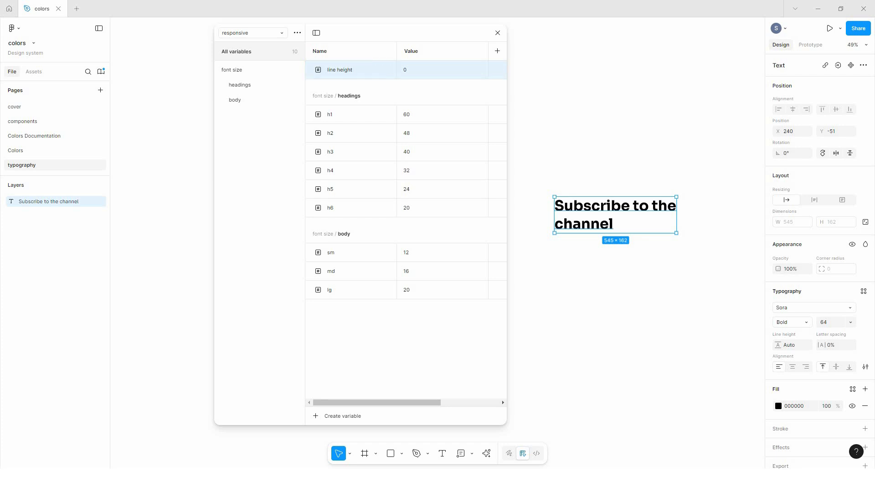
- Rename the line height variable "line height/headings/h1" so it sits in nested groups
{"action": "double_click", "coordinate": [340, 70]}
{"action": "left_click", "coordinate": [353, 69]}
{"action": "type", "text": "/headings"}
{"action": "type", "text": "/h1"}
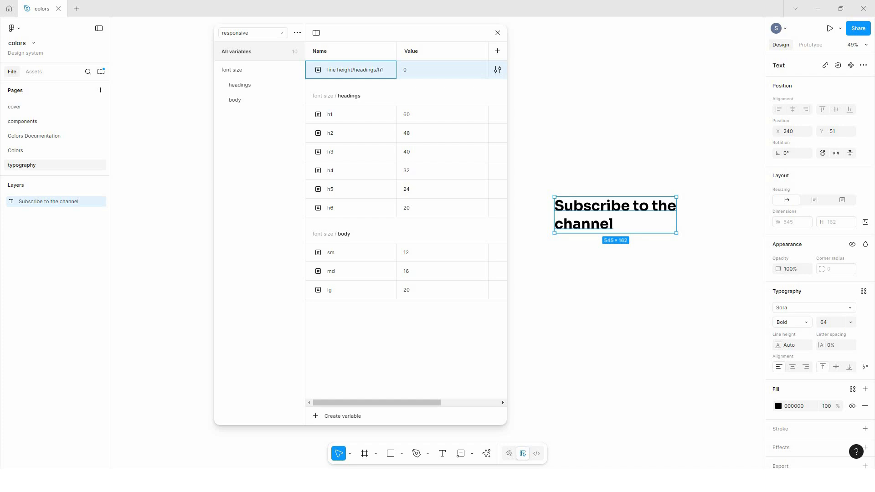
{"action": "key", "text": "Return"}
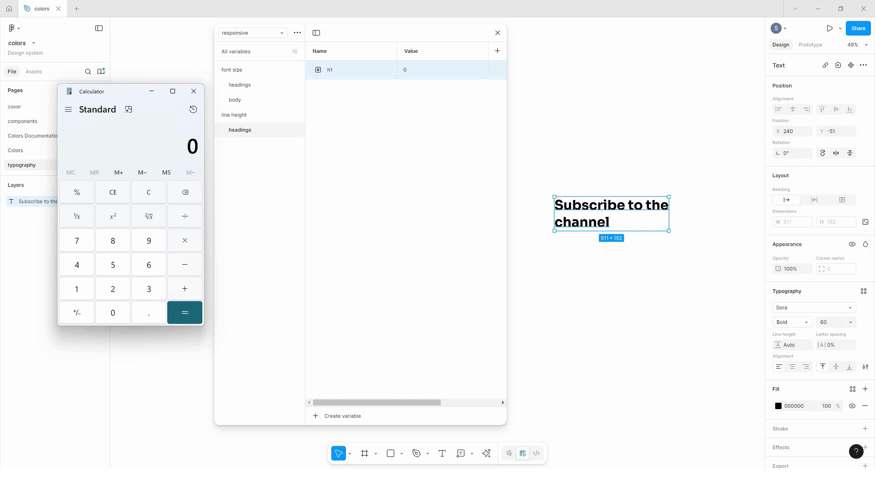
- Calculate 60 × 1.2 in Calculator for the h1 line height and copy the result
{"action": "type", "text": "60*"}
{"action": "type", "text": "1"}
{"action": "type", "text": ".2"}
{"action": "key", "text": "Return"}
{"action": "key", "text": "ctrl+c"}
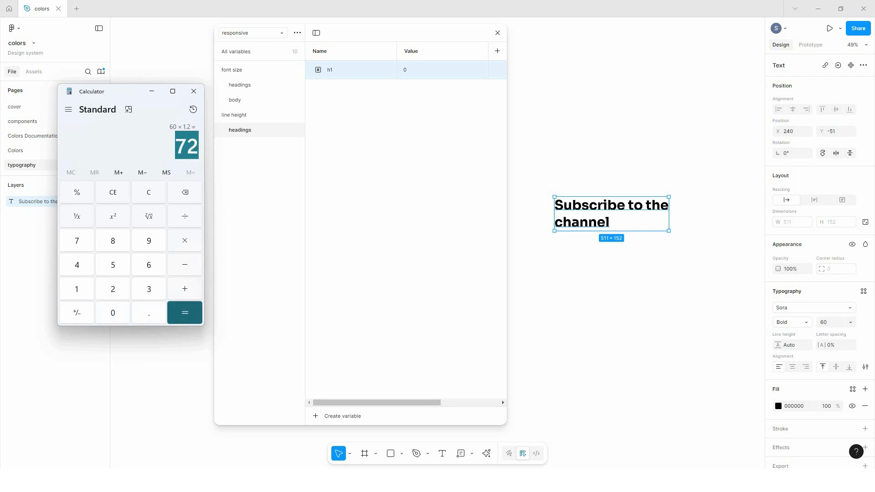
- Back in Figma, set the h1 line height variable to 72
{"action": "left_click", "coordinate": [428, 70]}
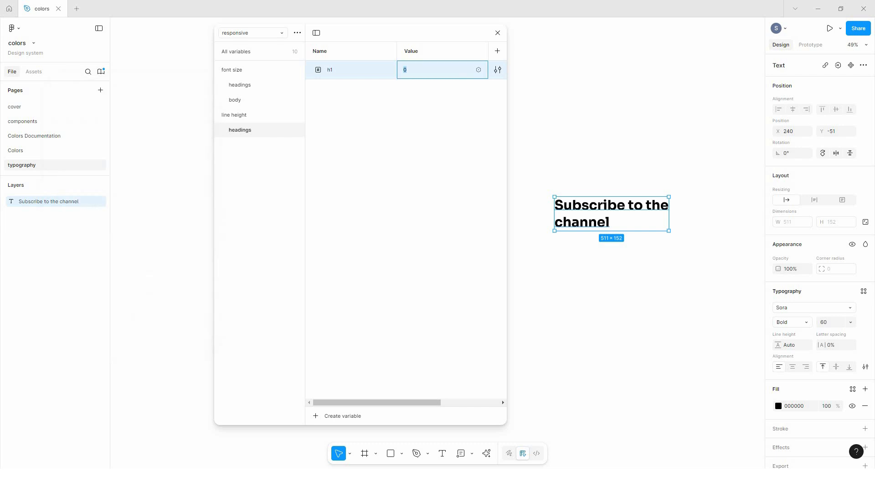
{"action": "key", "text": "Home"}
{"action": "key", "text": "Down"}
{"action": "key", "text": "Return"}
{"action": "left_click", "coordinate": [428, 70]}
{"action": "type", "text": "72"}
{"action": "key", "text": "Return"}
- Duplicate the h1 line height variable five times
{"action": "key", "text": "ctrl+d"}
{"action": "key", "text": "ctrl+d"}
{"action": "key", "text": "ctrl+d"}
{"action": "key", "text": "ctrl+d"}
{"action": "key", "text": "ctrl+d"}
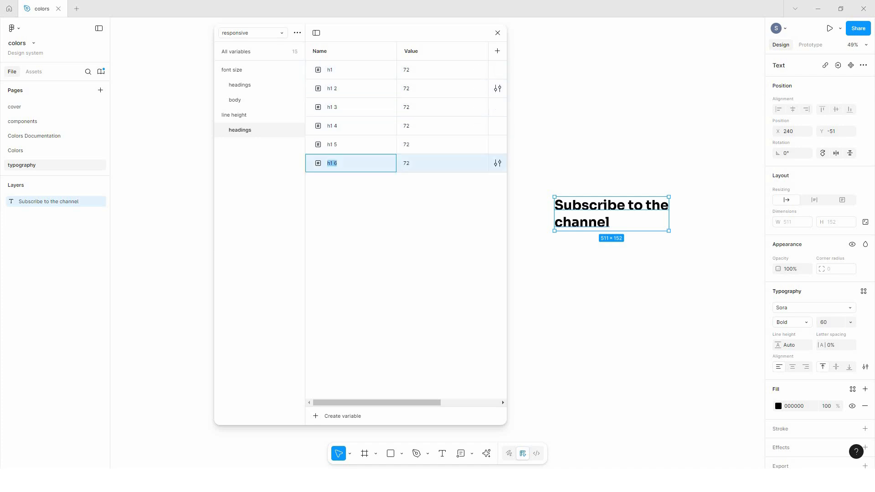
- Rename the first copy of the h1 line height variable h2
{"action": "double_click", "coordinate": [333, 89]}
{"action": "type", "text": "h"}
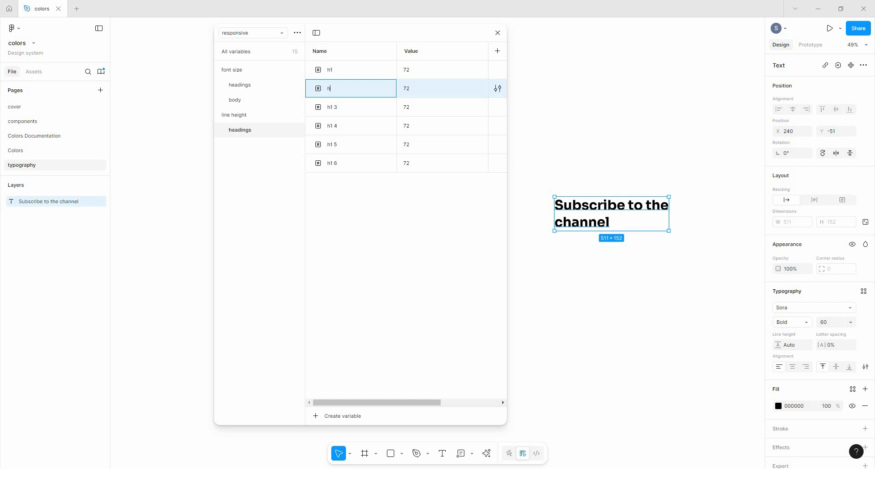
{"action": "type", "text": "2"}
{"action": "key", "text": "Return"}
{"action": "left_click", "coordinate": [407, 88]}
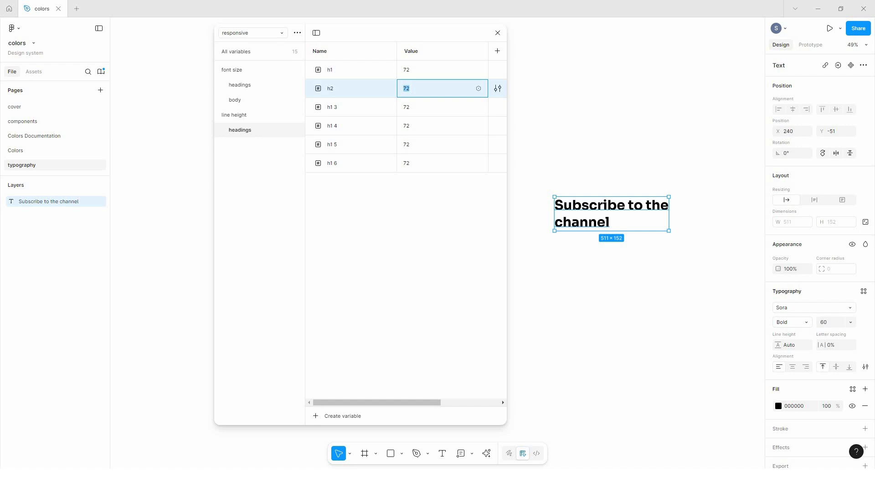
{"action": "key", "text": "Escape"}
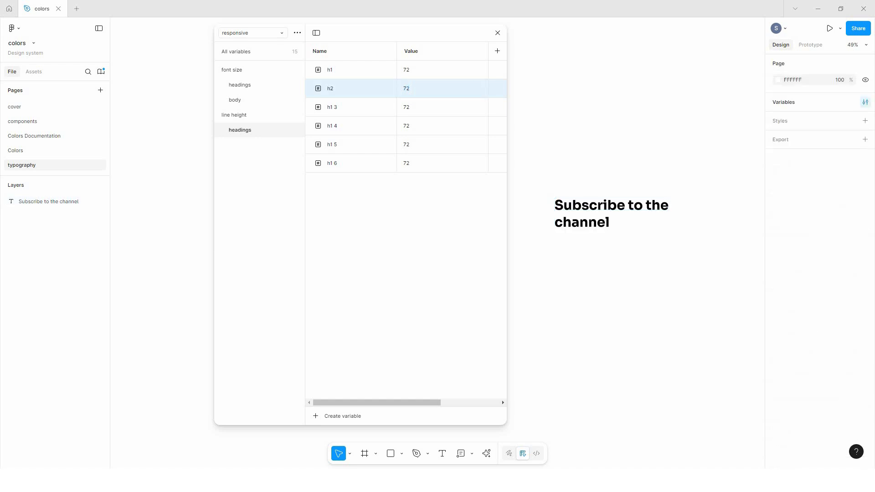
- Calculate 48 × 1.2 in Calculator for the h2 line height, select the result, and close Calculator
{"action": "left_click_drag", "start_coordinate": [0, 105], "coordinate": [241, 140]}
{"action": "key", "text": "4"}
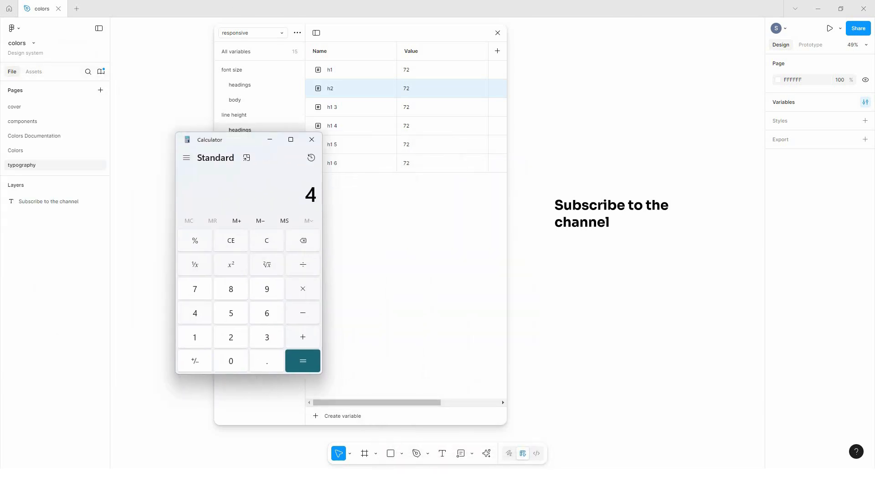
{"action": "key", "text": "8"}
{"action": "key", "text": "asterisk"}
{"action": "key", "text": "1"}
{"action": "key", "text": "period"}
{"action": "key", "text": "2"}
{"action": "key", "text": "Return"}
{"action": "left_click_drag", "start_coordinate": [277, 195], "coordinate": [317, 195]}
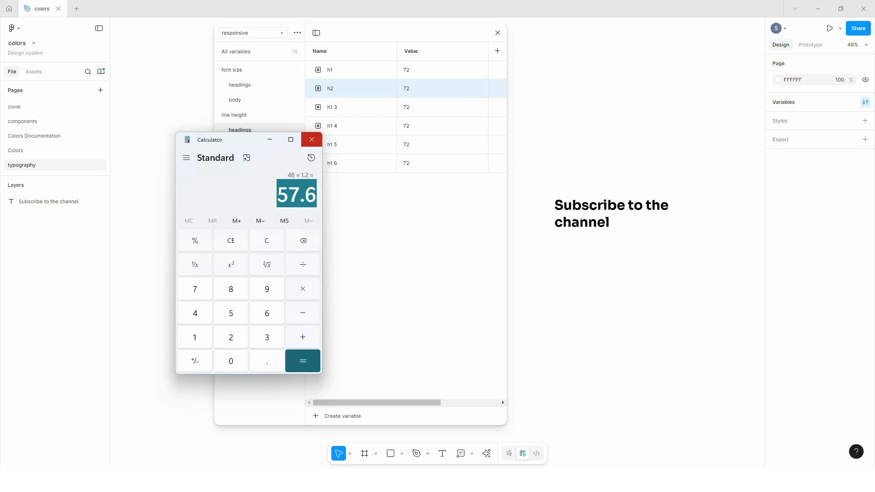
{"action": "left_click", "coordinate": [312, 139]}
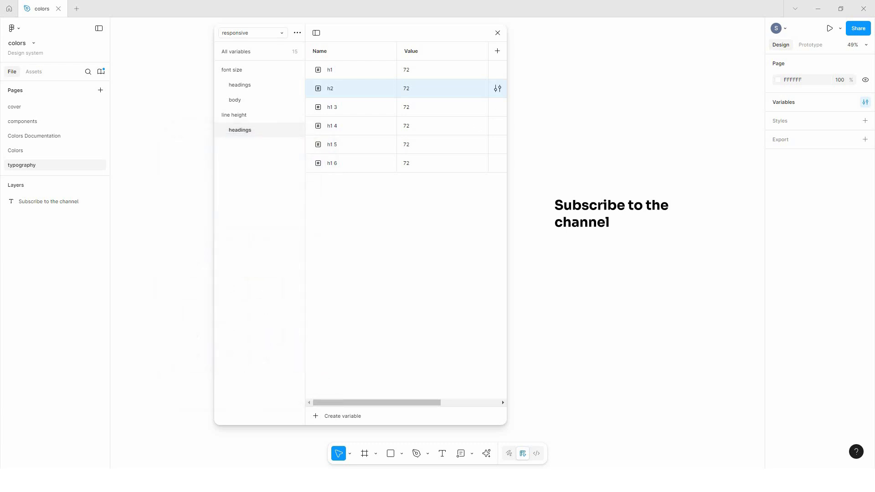
- Set the h2 line height variable to 56
{"action": "left_click", "coordinate": [406, 88]}
{"action": "type", "text": "56"}
{"action": "key", "text": "Return"}
- Rename the remaining four copies in the line height headings group h3, h4, h5 and h6
{"action": "double_click", "coordinate": [332, 107]}
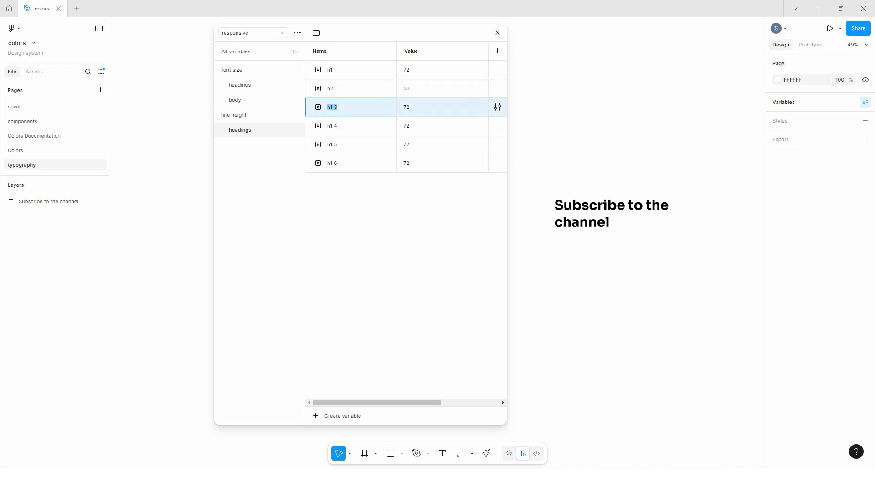
{"action": "type", "text": "h3"}
{"action": "key", "text": "Return"}
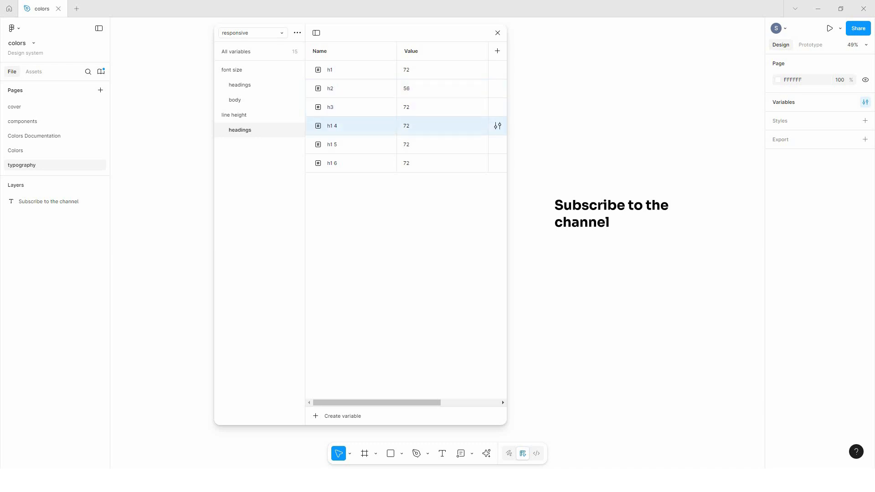
{"action": "double_click", "coordinate": [332, 126]}
{"action": "type", "text": "h4"}
{"action": "key", "text": "Return"}
{"action": "double_click", "coordinate": [332, 145]}
{"action": "type", "text": "h5"}
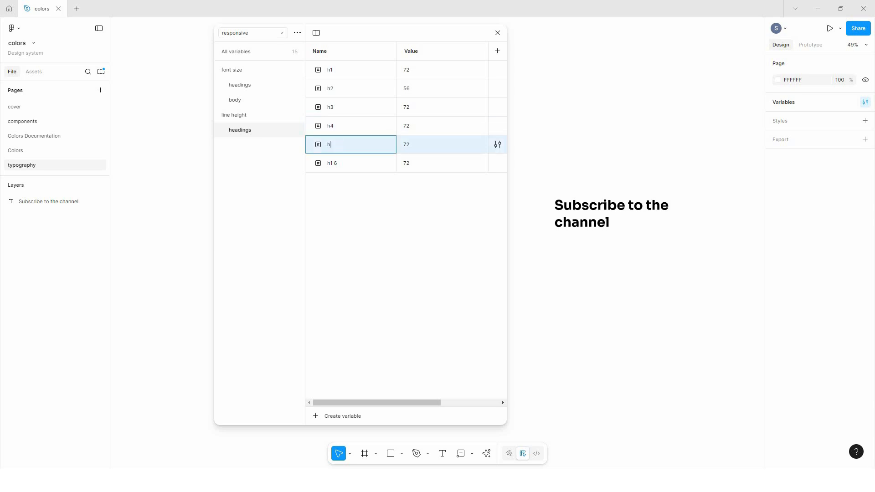
{"action": "key", "text": "Return"}
{"action": "double_click", "coordinate": [332, 163]}
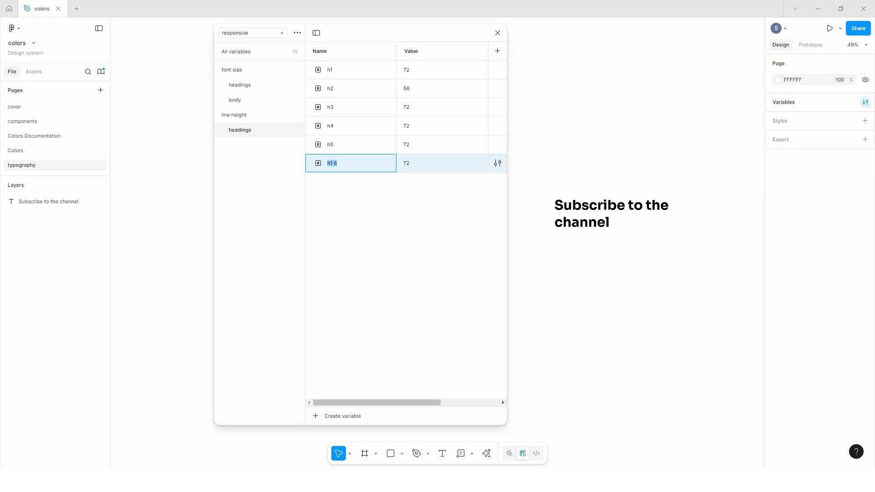
{"action": "type", "text": "h6"}
- Set the h3 line height variable to 48 and the h4 variable to 40
{"action": "left_click", "coordinate": [406, 107]}
{"action": "type", "text": "48"}
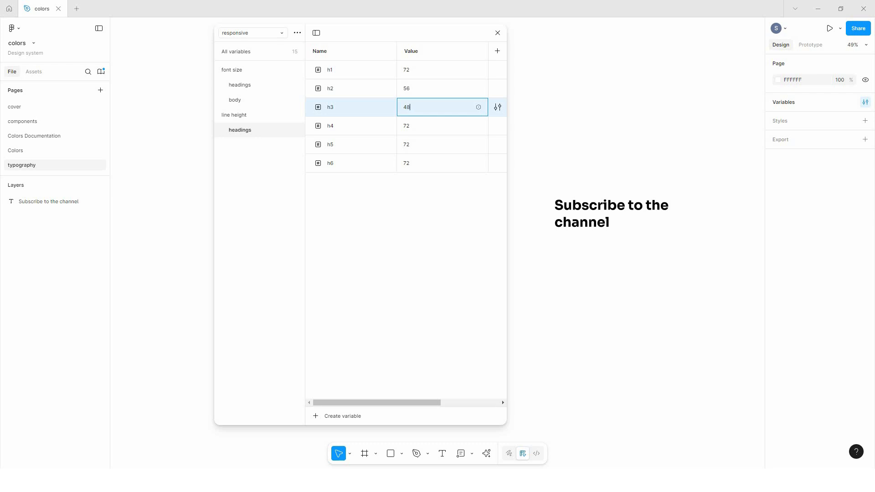
{"action": "key", "text": "Return"}
{"action": "left_click", "coordinate": [406, 126]}
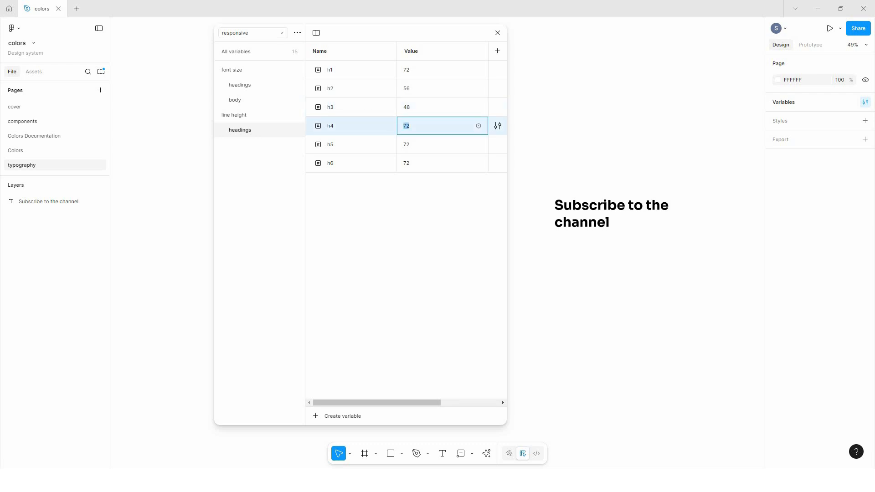
{"action": "type", "text": "40"}
{"action": "key", "text": "Return"}
- Set the h5 line height variable to 28 and the h6 variable to 24
{"action": "left_click", "coordinate": [407, 145]}
{"action": "type", "text": "28"}
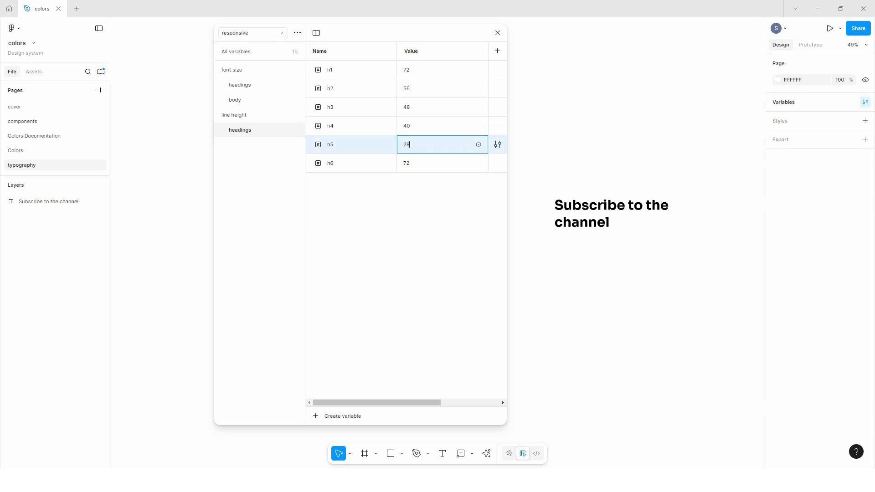
{"action": "key", "text": "Return"}
{"action": "left_click", "coordinate": [407, 163]}
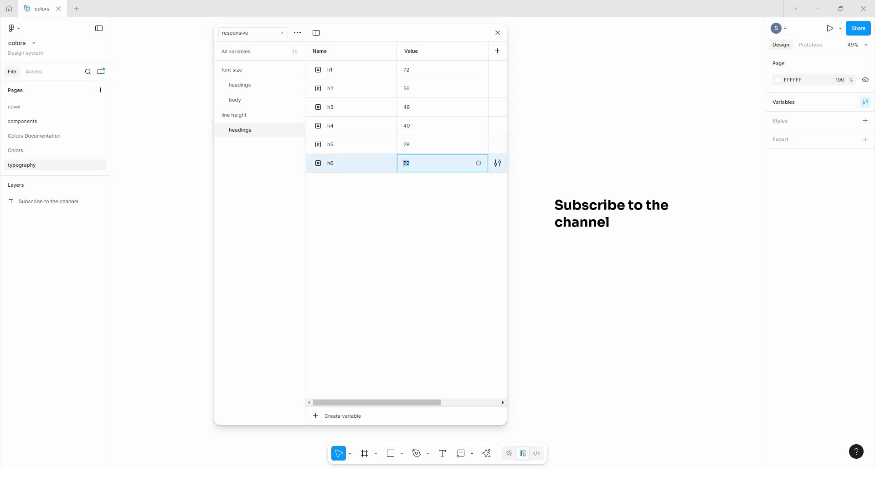
{"action": "type", "text": "24"}
{"action": "key", "text": "Return"}
- Create a number variable named body/sm inside the line height group
{"action": "left_click", "coordinate": [234, 115]}
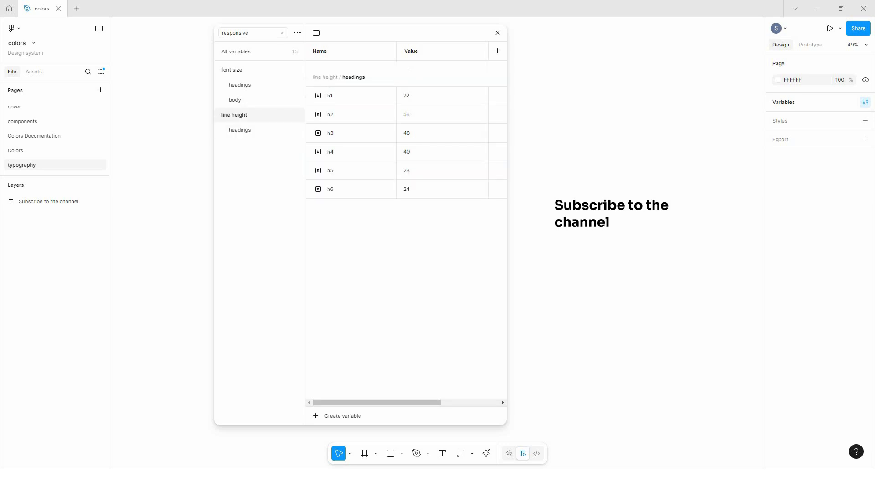
{"action": "left_click", "coordinate": [342, 416]}
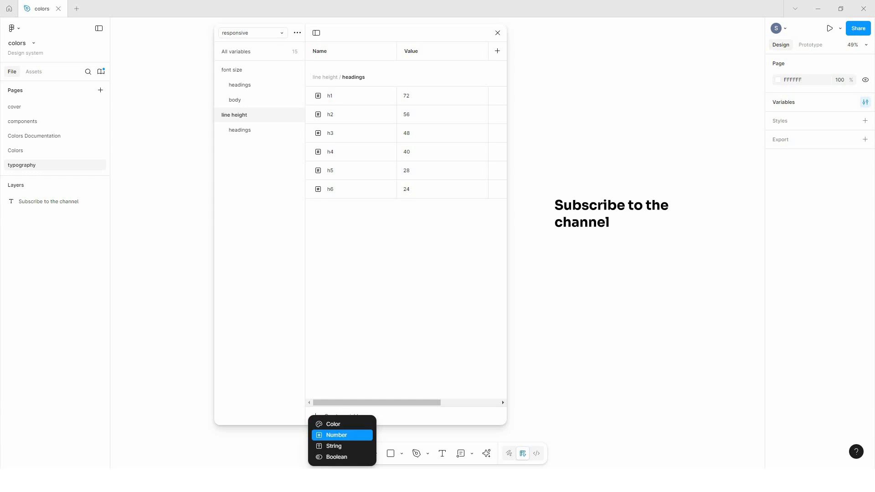
{"action": "left_click", "coordinate": [342, 435]}
{"action": "type", "text": "bo"}
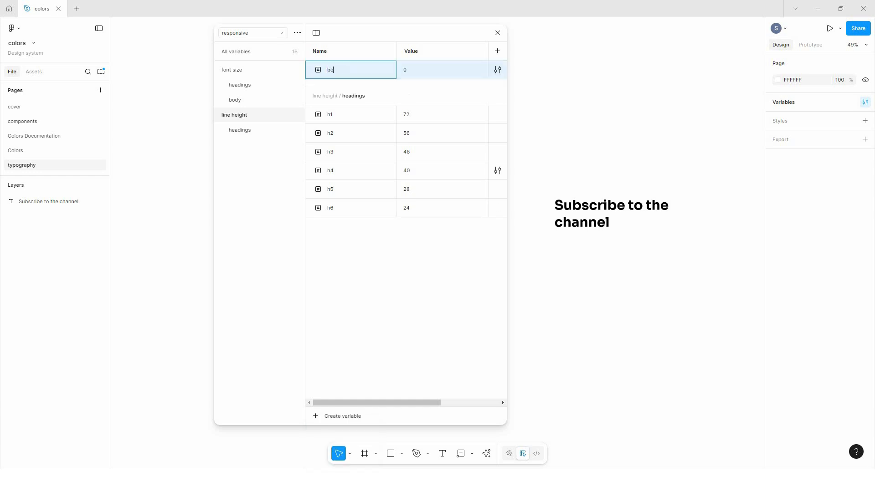
{"action": "type", "text": "dy/sm"}
{"action": "key", "text": "Return"}
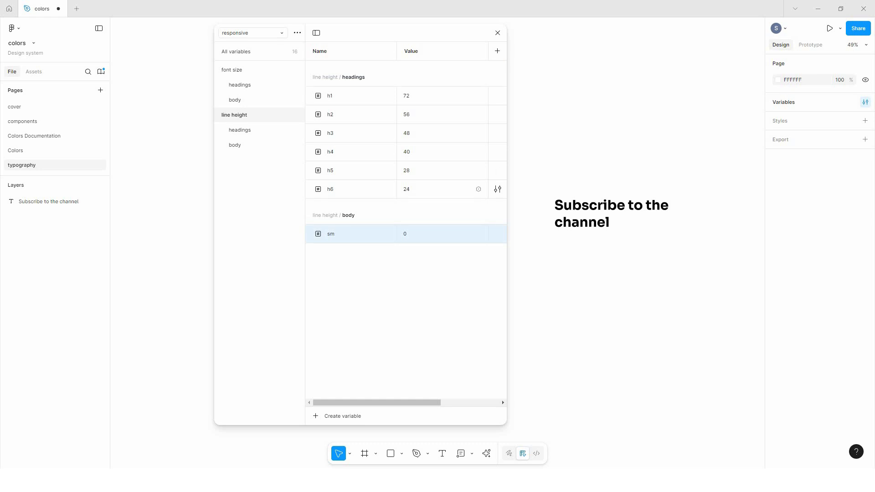
- Set the body sm line height variable to 20 and duplicate it twice
{"action": "left_click", "coordinate": [424, 234]}
{"action": "key", "text": "ctrl+a"}
{"action": "type", "text": "20"}
{"action": "key", "text": "Return"}
{"action": "key", "text": "ctrl+d"}
{"action": "key", "text": "ctrl+d"}
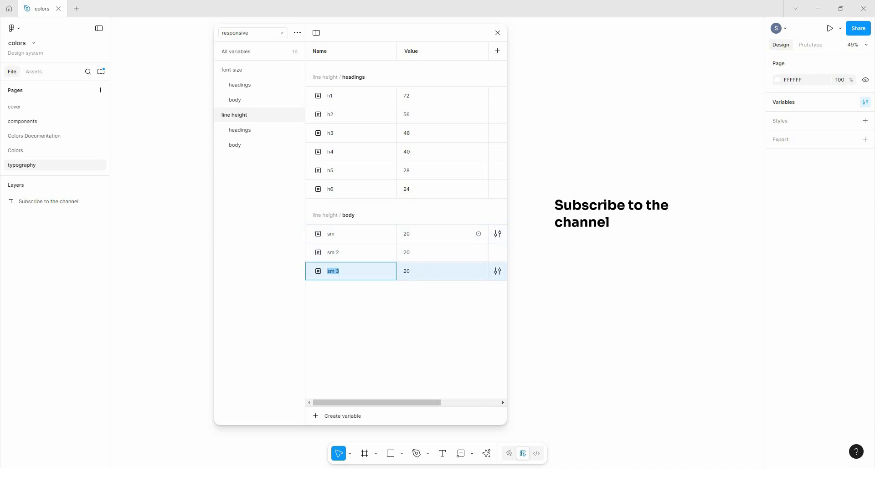
- Rename the first copy in the line height body group md and set its value to 24
{"action": "double_click", "coordinate": [333, 253]}
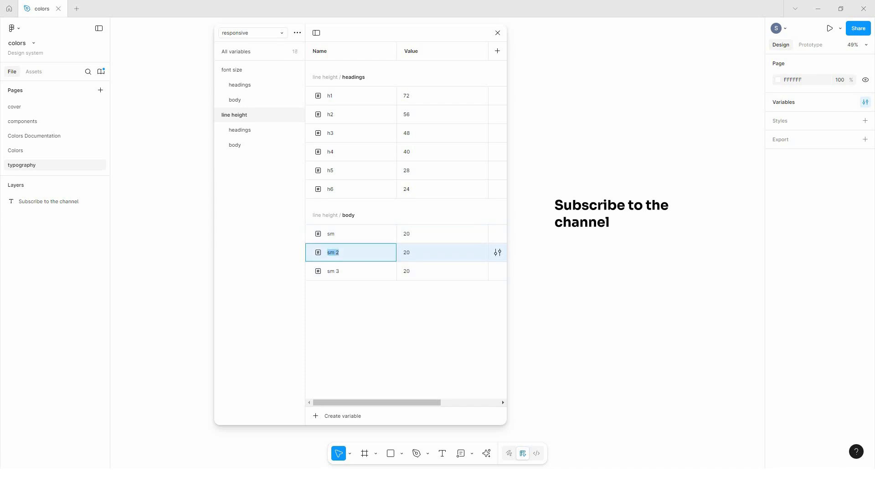
{"action": "type", "text": "md"}
{"action": "key", "text": "Return"}
{"action": "left_click", "coordinate": [408, 252]}
{"action": "type", "text": "24"}
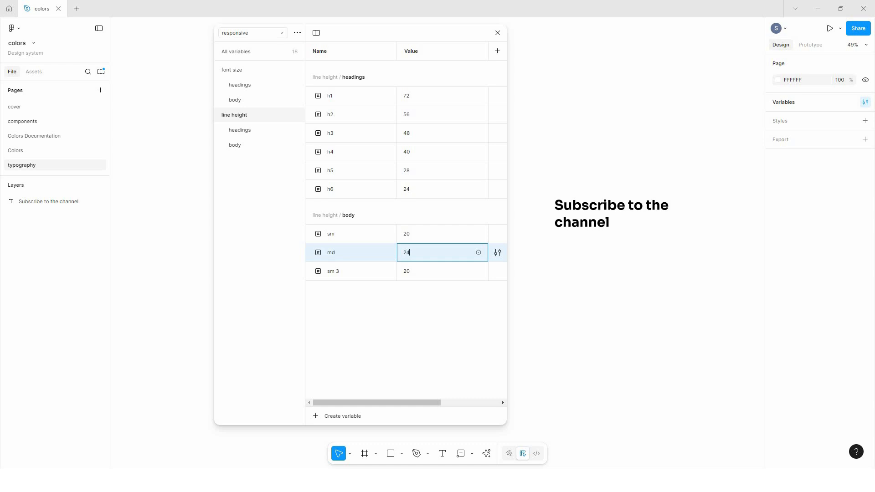
{"action": "key", "text": "Return"}
- Rename the second copy in the line height body group lg and set its value to 32
{"action": "left_click", "coordinate": [333, 271]}
{"action": "double_click", "coordinate": [333, 271]}
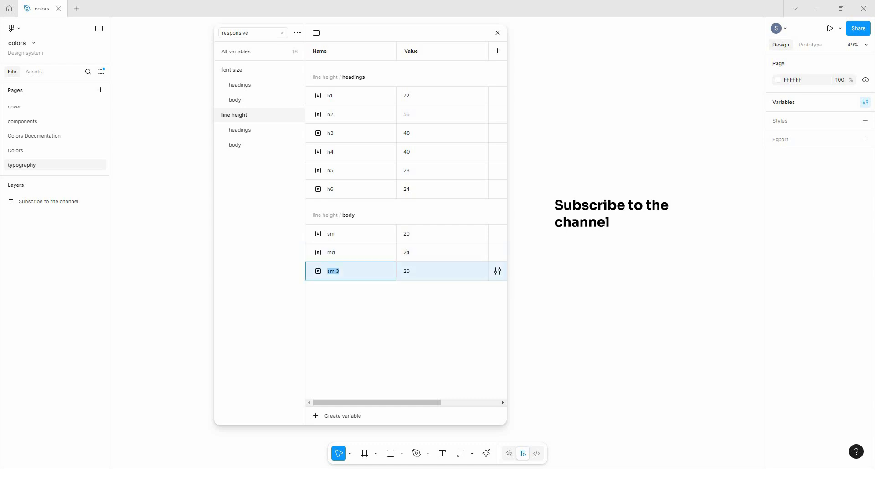
{"action": "type", "text": "lg"}
{"action": "key", "text": "Return"}
{"action": "left_click", "coordinate": [408, 271]}
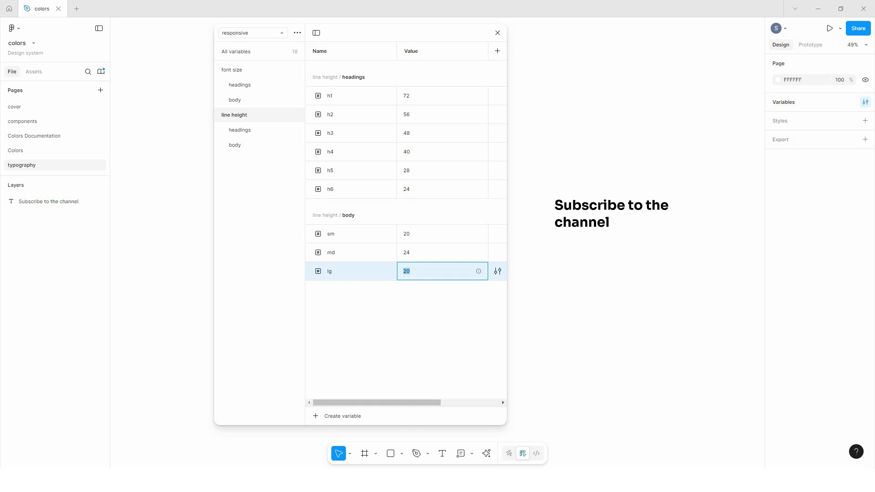
{"action": "type", "text": "32"}
{"action": "key", "text": "Return"}
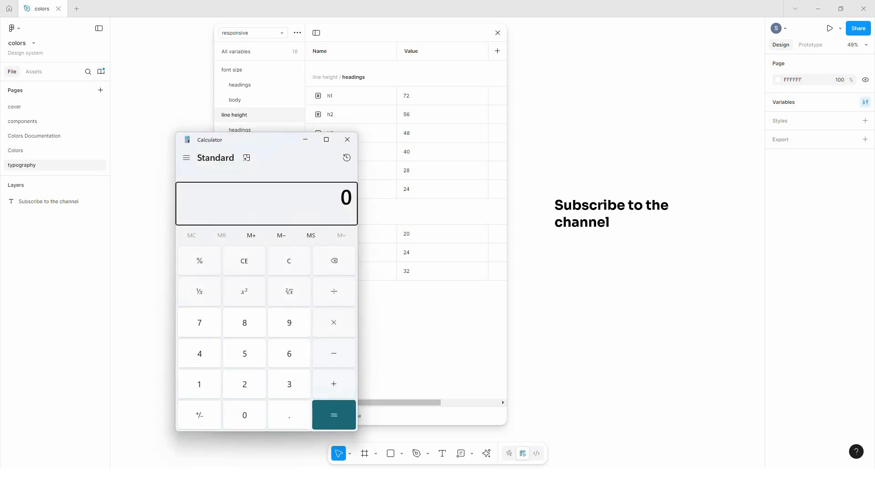
- Switch to Calculator, multiply 12 by 1.6 to check the small body line height, and close the calculator
{"action": "left_click_drag", "start_coordinate": [250, 139], "coordinate": [572, 82]}
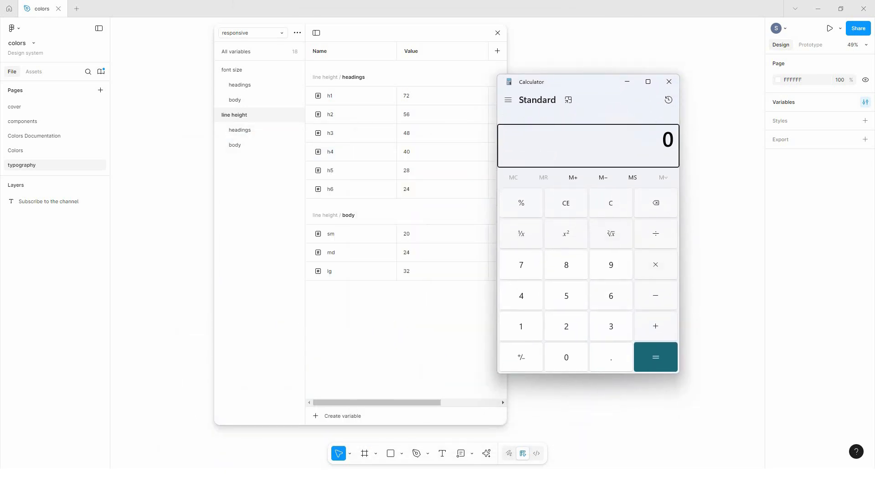
{"action": "type", "text": "12"}
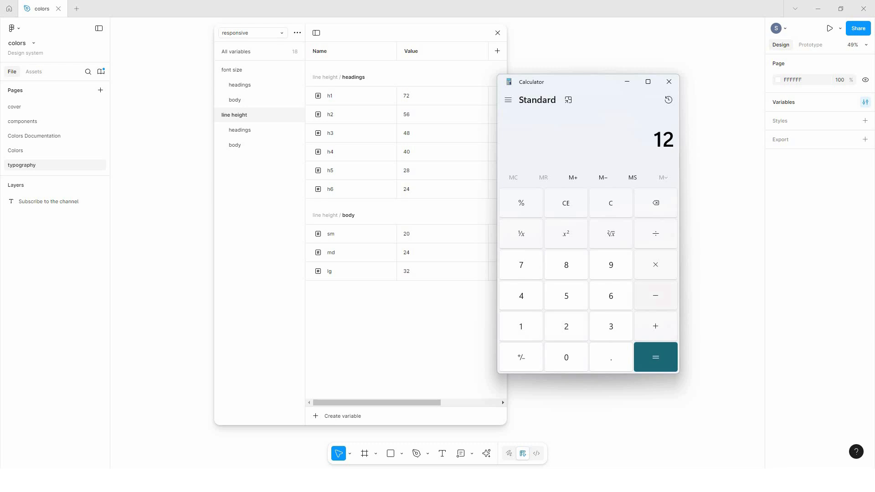
{"action": "key", "text": "asterisk"}
{"action": "type", "text": "1"}
{"action": "type", "text": "6"}
{"action": "key", "text": "Return"}
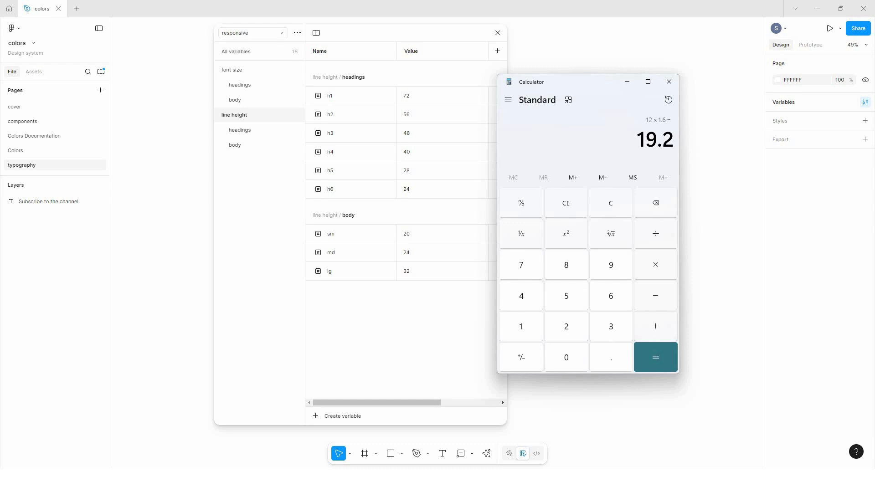
{"action": "key", "text": "ctrl+c"}
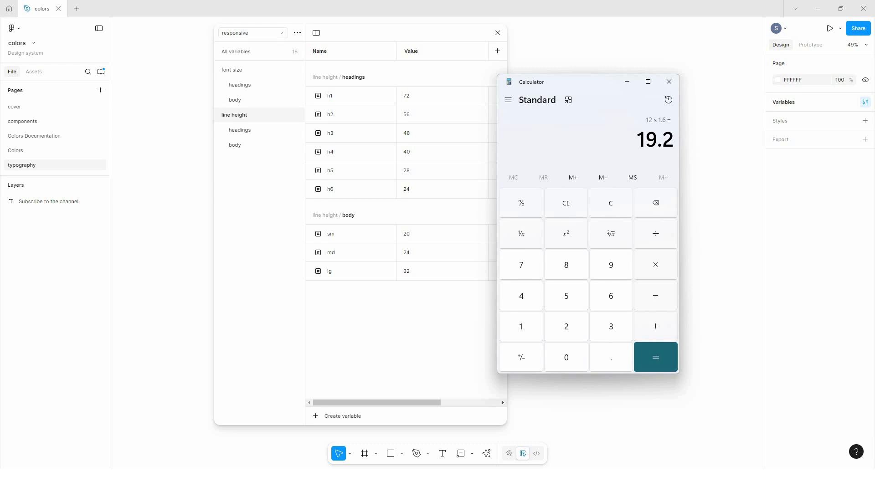
{"action": "key", "text": "ctrl+c"}
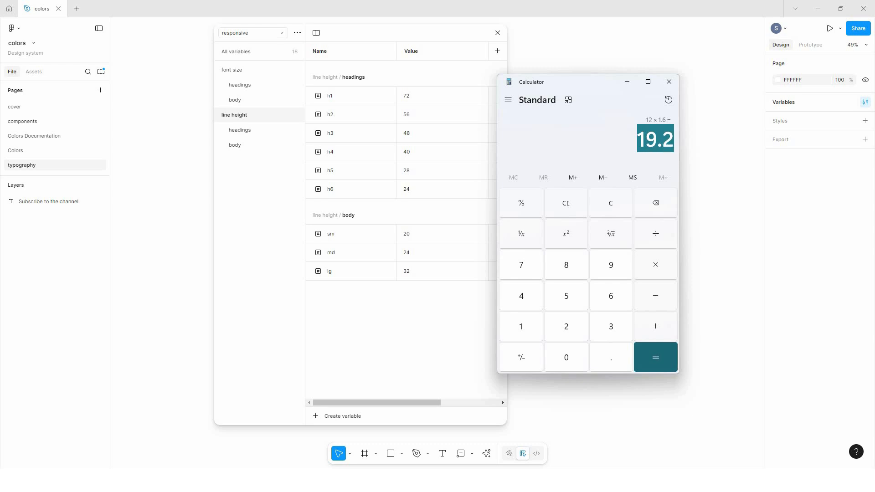
{"action": "key", "text": "ctrl+c"}
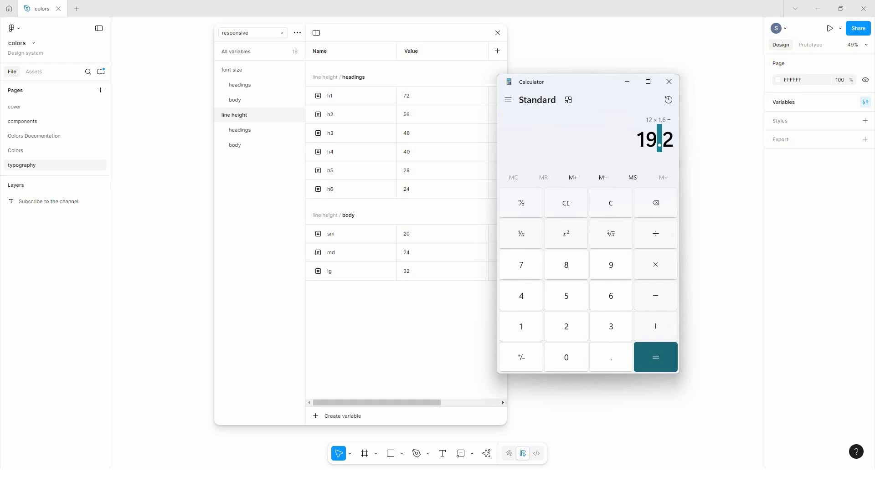
{"action": "key", "text": "ctrl+c"}
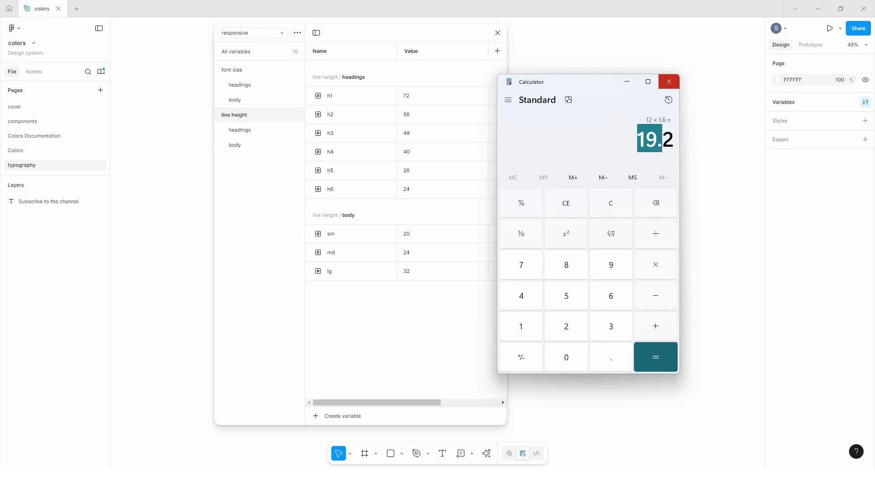
{"action": "left_click", "coordinate": [669, 82]}
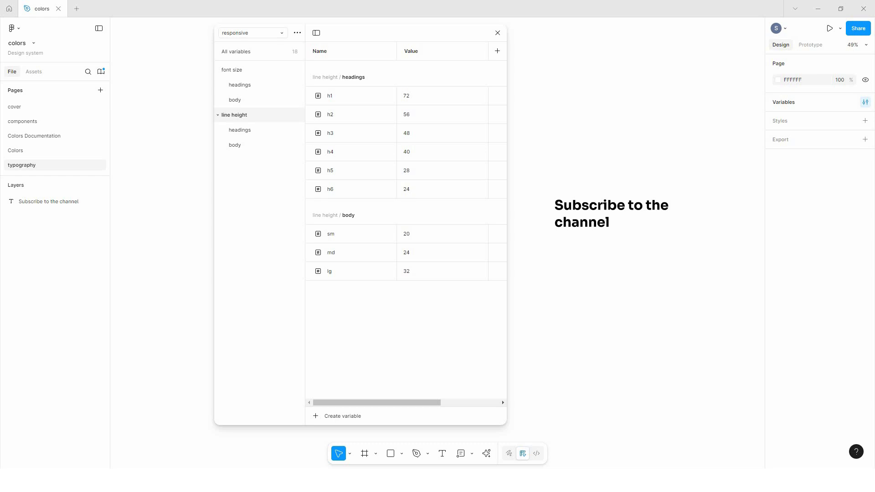
- Create a number variable named spacing/xs at the top level of the responsive collection
{"action": "left_click", "coordinate": [235, 145]}
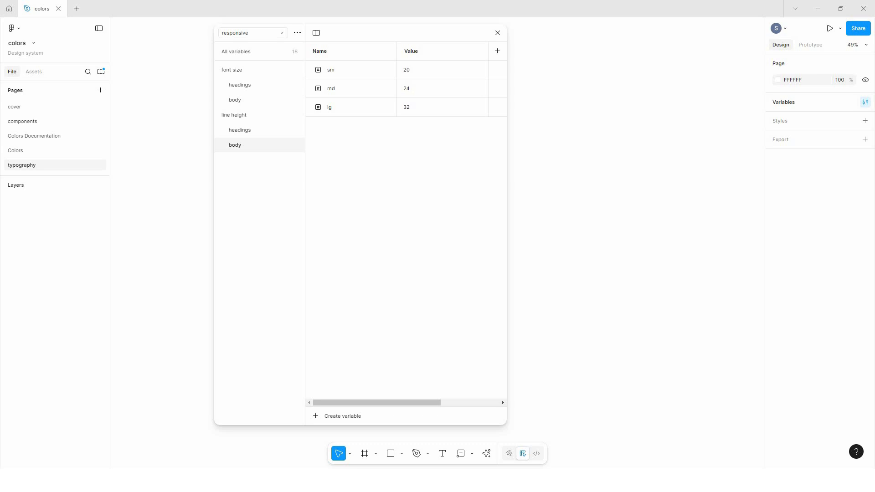
{"action": "left_click", "coordinate": [234, 114]}
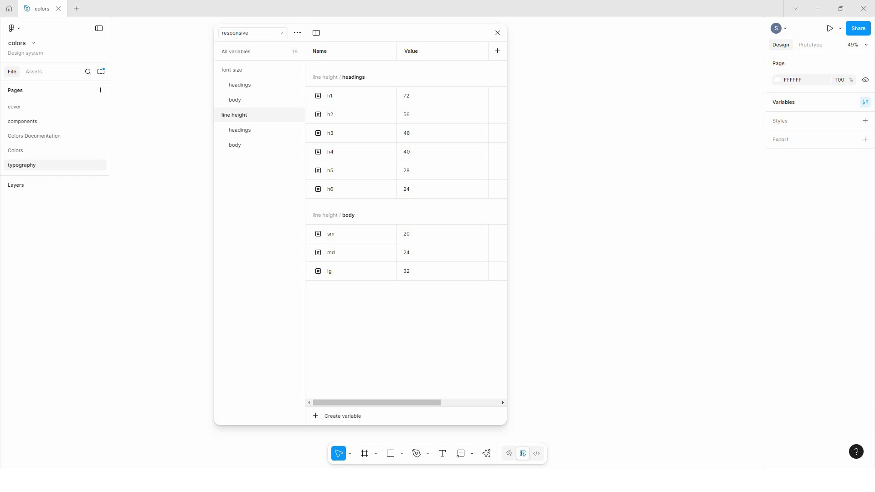
{"action": "left_click", "coordinate": [236, 52]}
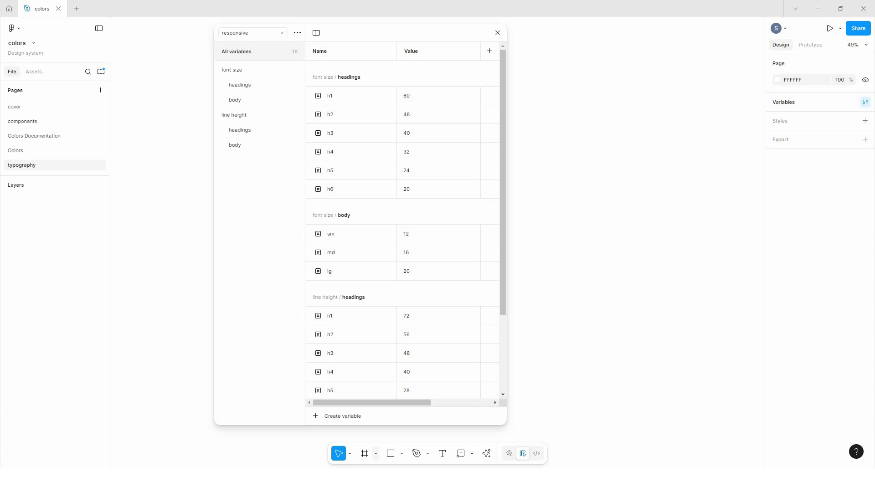
{"action": "left_click", "coordinate": [337, 416]}
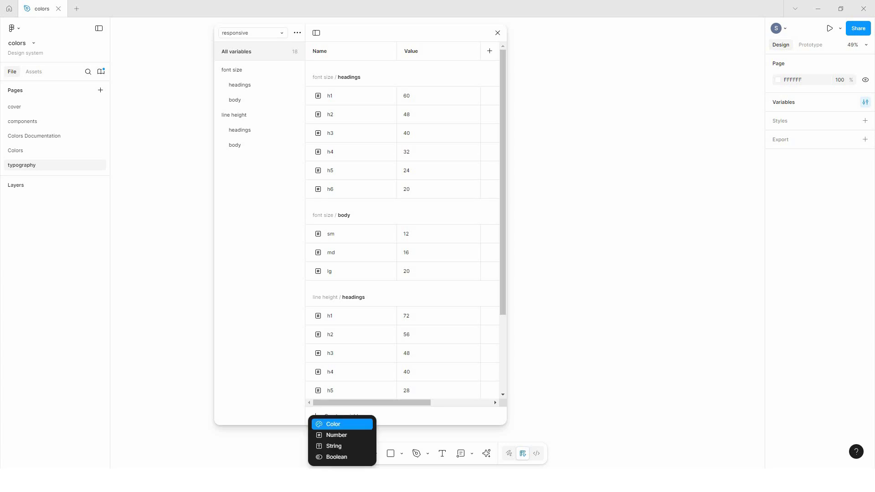
{"action": "left_click", "coordinate": [336, 435]}
{"action": "type", "text": "spacing"}
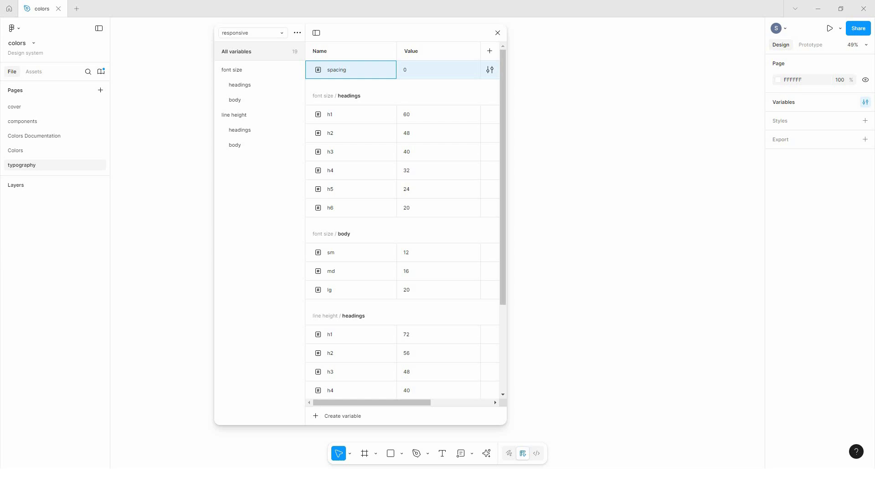
{"action": "key", "text": "Return"}
{"action": "key", "text": "Return"}
{"action": "key", "text": "Right"}
{"action": "key", "text": "Return"}
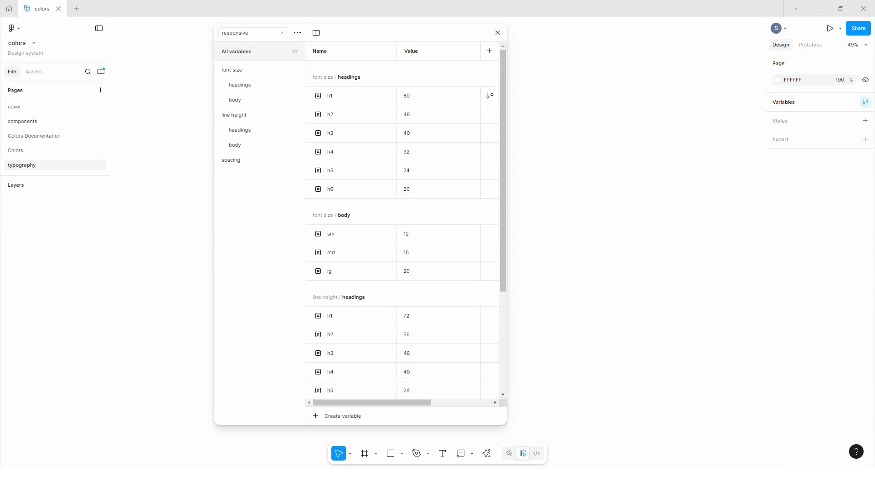
- Alias the xs variable in the spacing group to scale/200 and duplicate it twice
{"action": "left_click", "coordinate": [231, 161]}
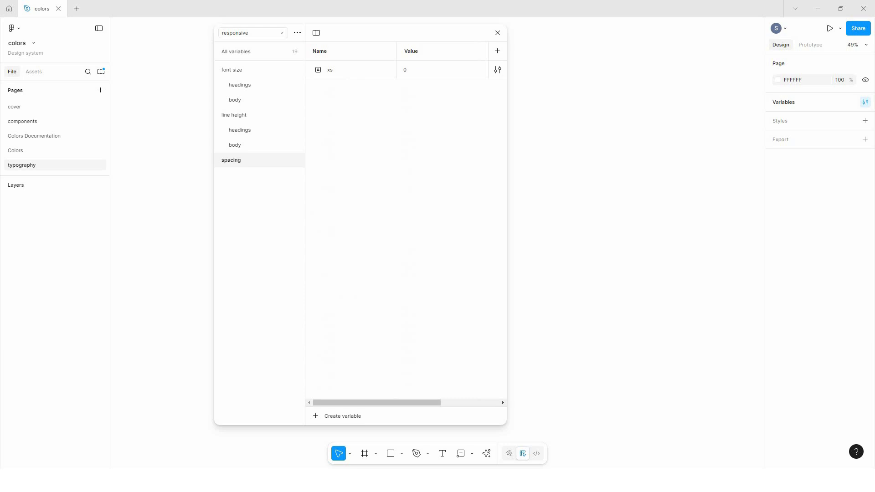
{"action": "left_click", "coordinate": [339, 70]}
{"action": "left_click", "coordinate": [422, 70]}
{"action": "double_click", "coordinate": [421, 70]}
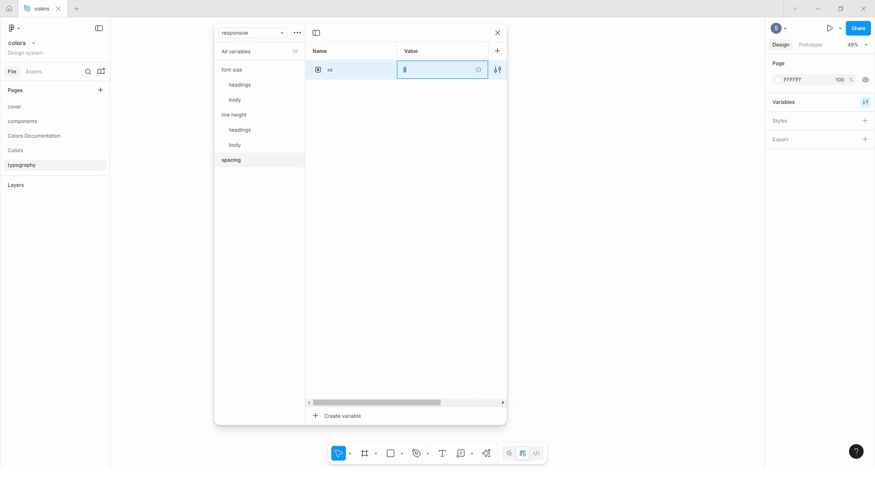
{"action": "right_click", "coordinate": [438, 71]}
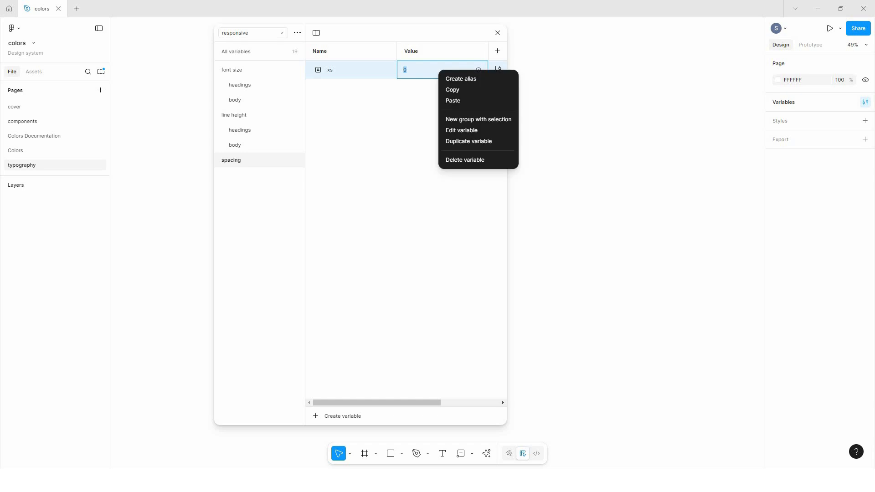
{"action": "left_click", "coordinate": [460, 79]}
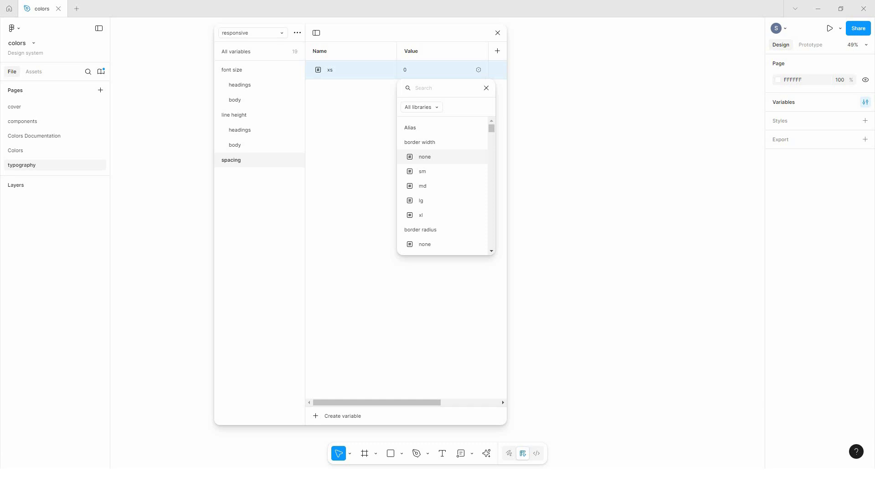
{"action": "type", "text": "scal"}
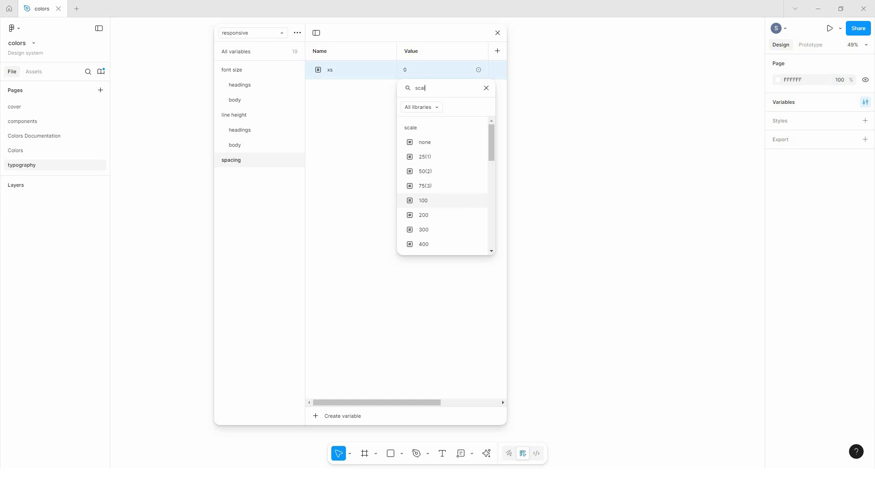
{"action": "key", "text": "Return"}
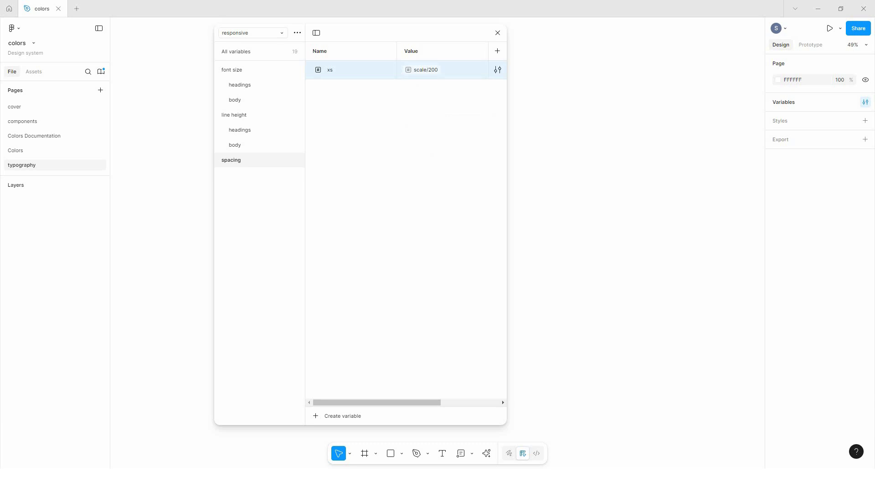
{"action": "key", "text": "ctrl+d"}
{"action": "key", "text": "ctrl+d"}
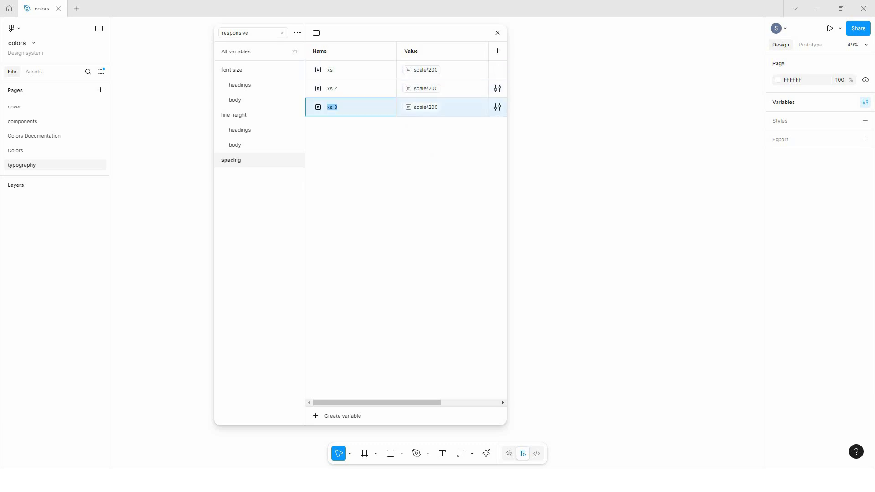
- Rename the original xs spacing variable 3xs and its first copy 2xs
{"action": "left_click", "coordinate": [346, 69]}
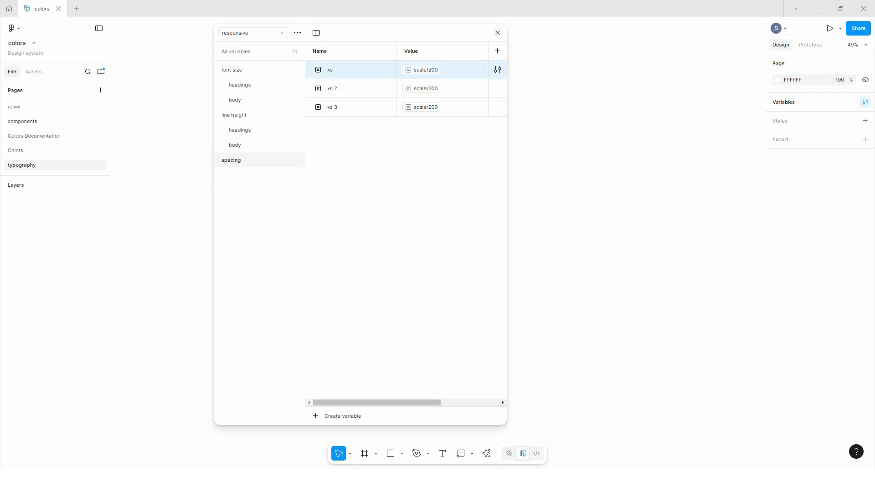
{"action": "double_click", "coordinate": [330, 70]}
{"action": "key", "text": "Left"}
{"action": "type", "text": "3"}
{"action": "key", "text": "Return"}
{"action": "double_click", "coordinate": [332, 89]}
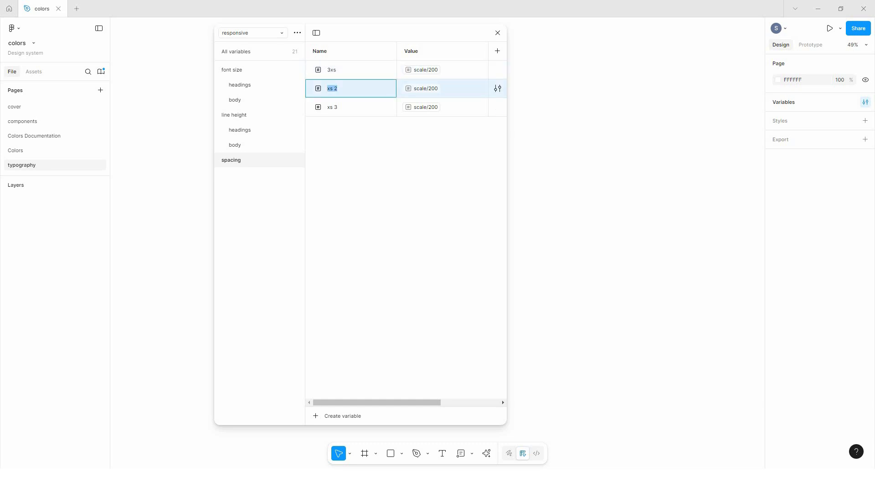
{"action": "type", "text": "2"}
{"action": "key", "text": "Return"}
- Alias the 3xs spacing variable to scale/50(2) and the 2xs spacing variable to scale/100
{"action": "left_click", "coordinate": [407, 70]}
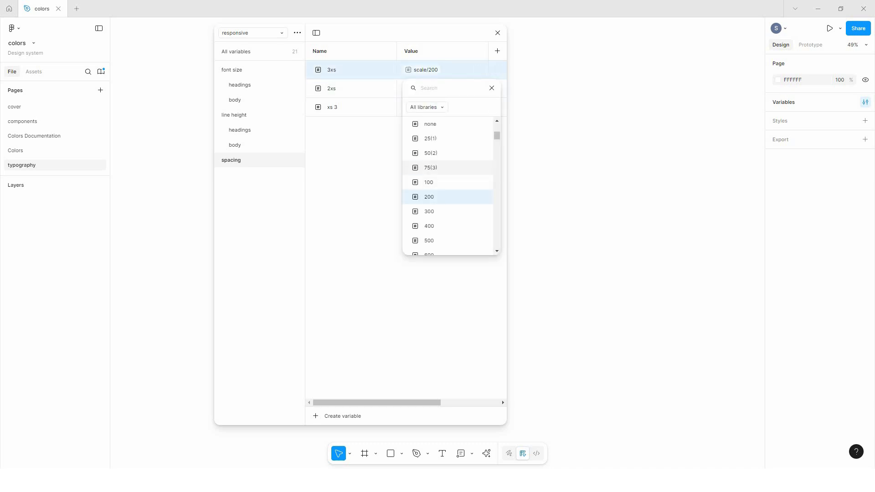
{"action": "left_click", "coordinate": [431, 153]}
{"action": "left_click", "coordinate": [426, 88]}
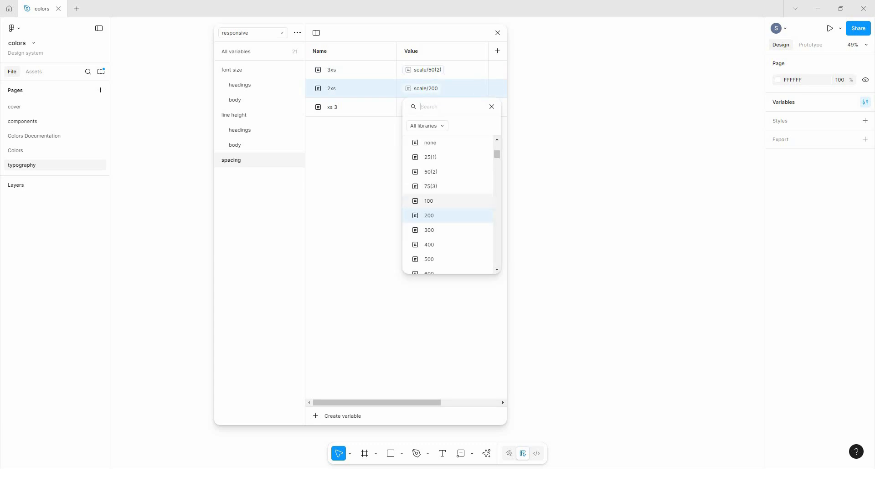
{"action": "left_click", "coordinate": [428, 201]}
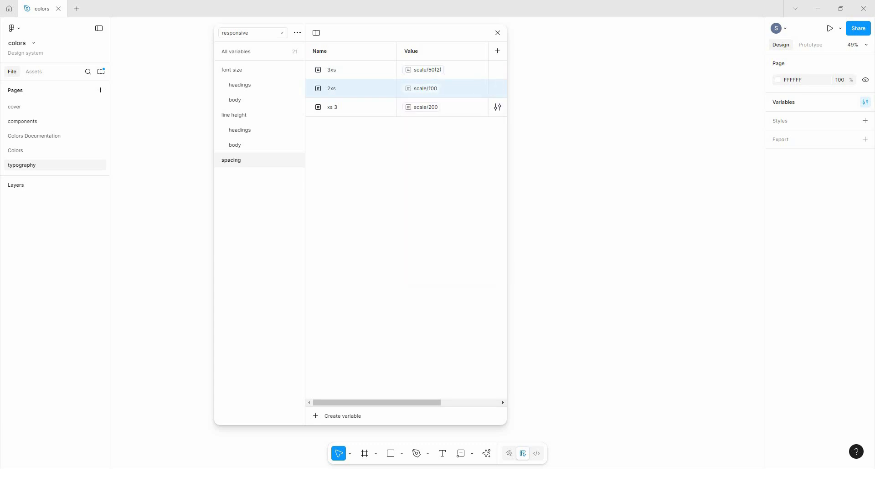
- Rename the xs 3 spacing variable xs and duplicate it three times
{"action": "double_click", "coordinate": [333, 107]}
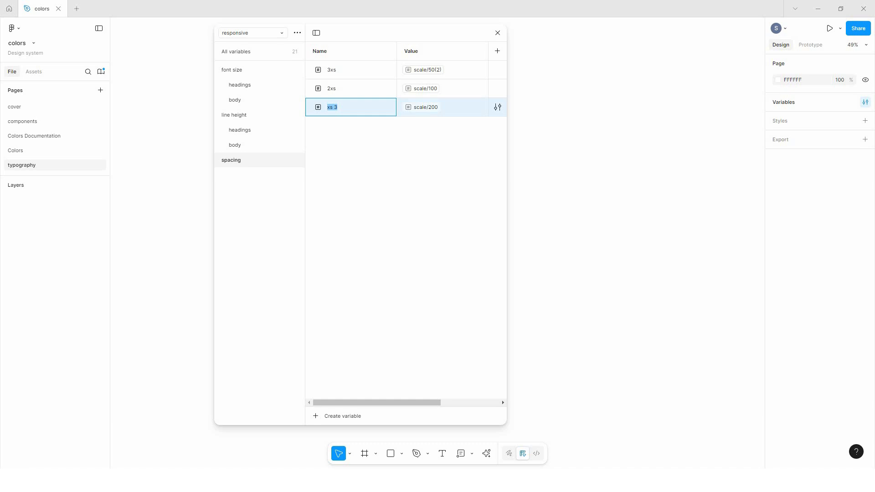
{"action": "type", "text": "xs"}
{"action": "key", "text": "Return"}
{"action": "key", "text": "ctrl+d"}
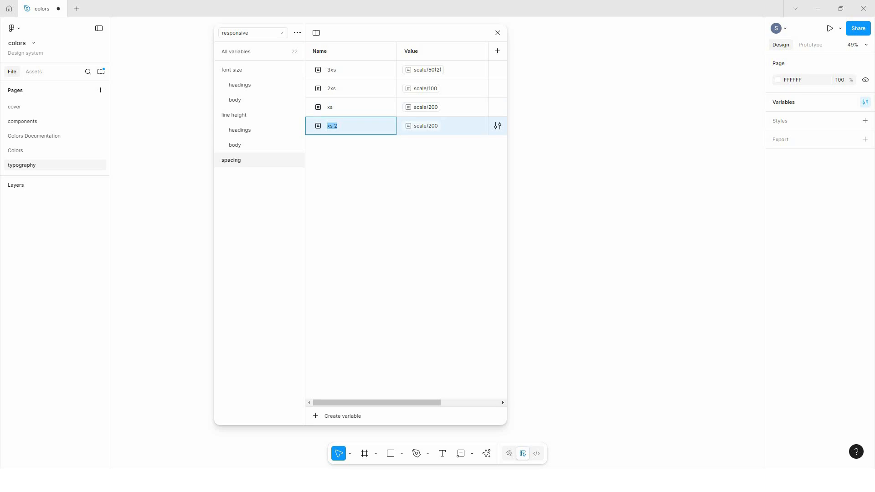
{"action": "key", "text": "ctrl+d"}
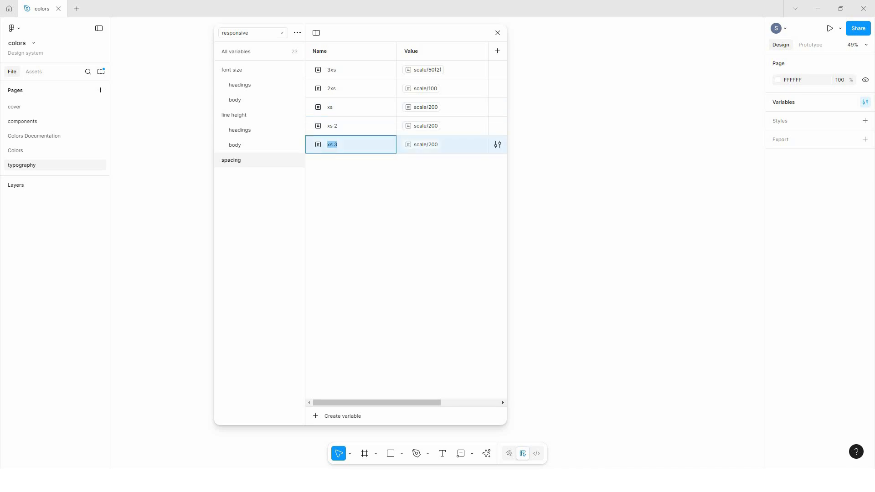
{"action": "key", "text": "ctrl+d"}
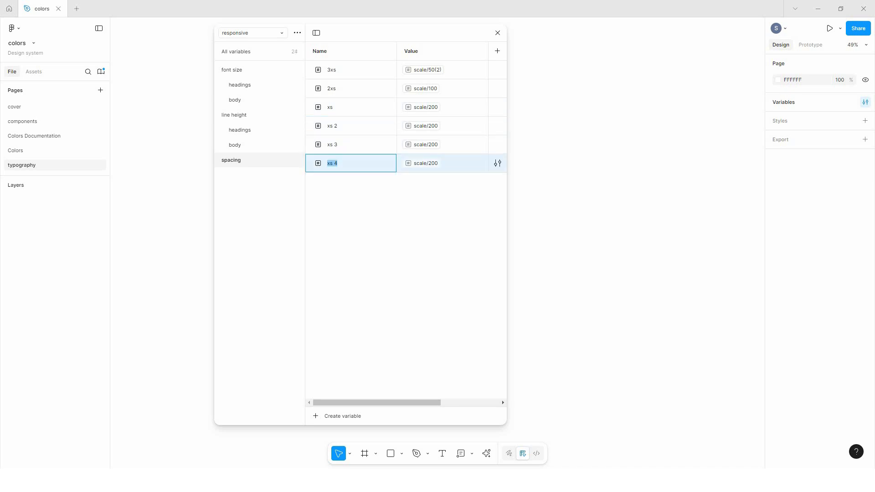
- Rename the first copy of the xs spacing variable sm and alias it to scale/300
{"action": "double_click", "coordinate": [333, 126]}
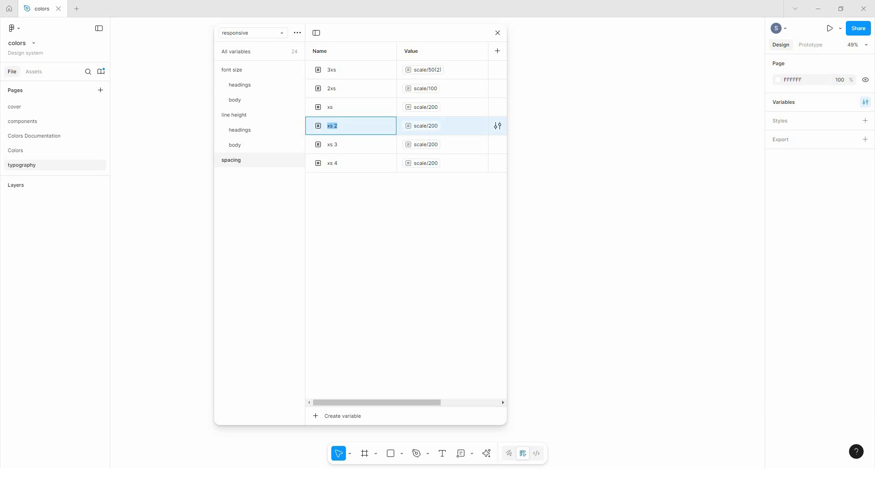
{"action": "type", "text": "sm"}
{"action": "key", "text": "Return"}
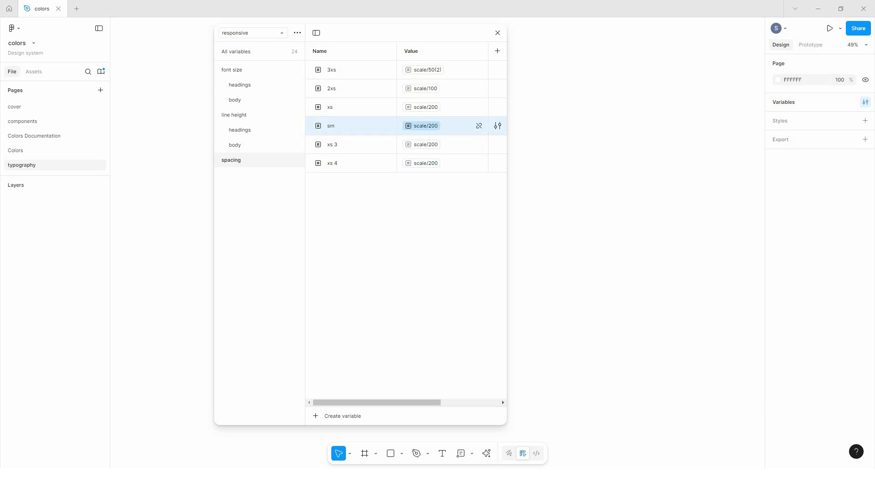
{"action": "left_click", "coordinate": [425, 126]}
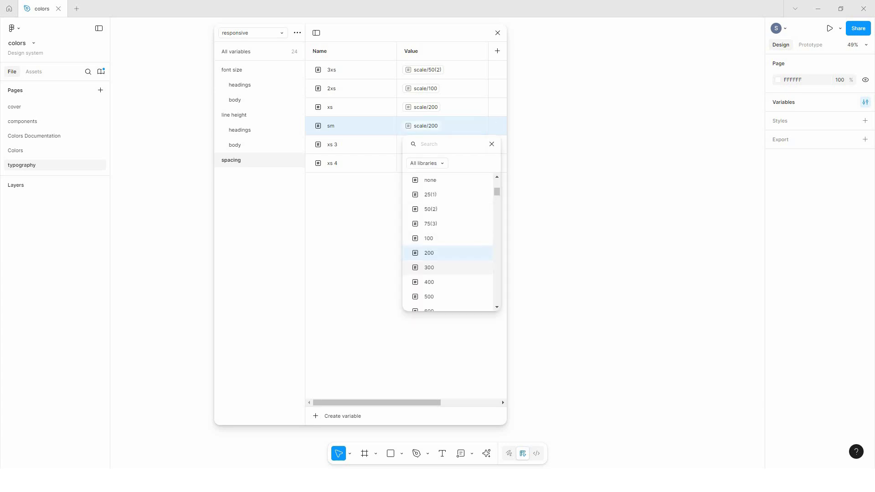
{"action": "left_click", "coordinate": [428, 268]}
- Rename the second copy of the xs spacing variable md and alias it to scale/400
{"action": "double_click", "coordinate": [332, 144]}
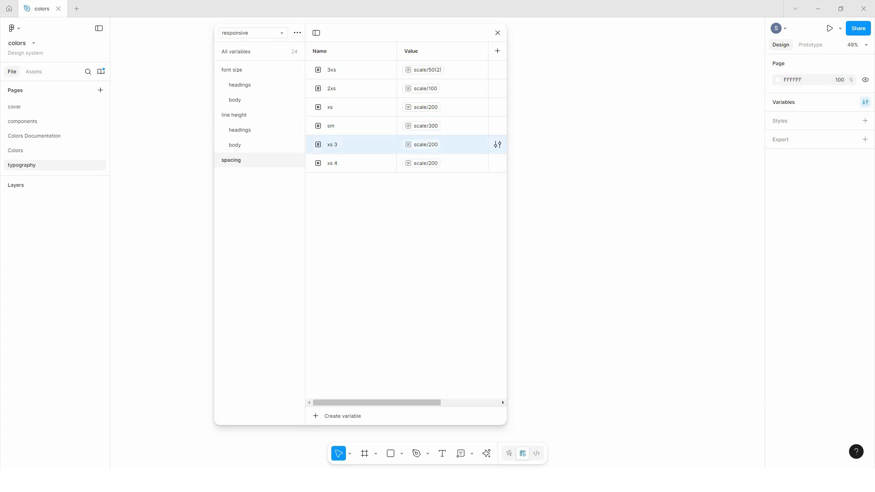
{"action": "type", "text": "nd"}
{"action": "key", "text": "Return"}
{"action": "left_click", "coordinate": [422, 144]}
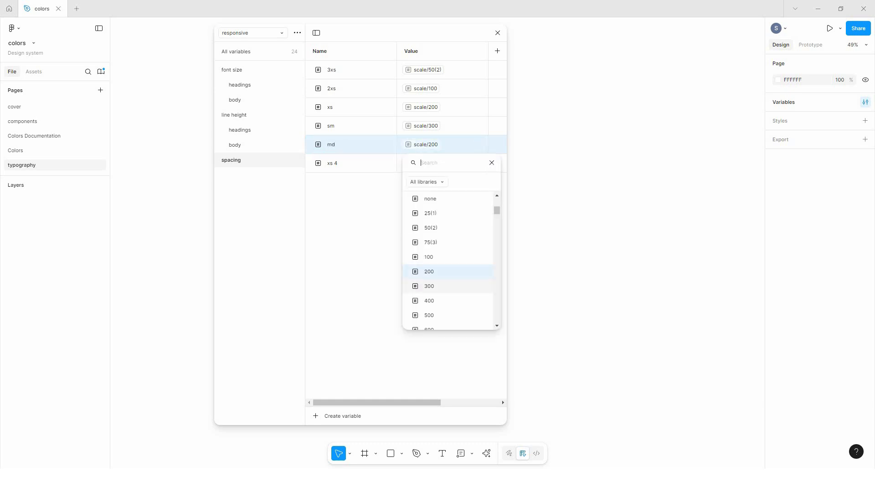
{"action": "left_click", "coordinate": [428, 301]}
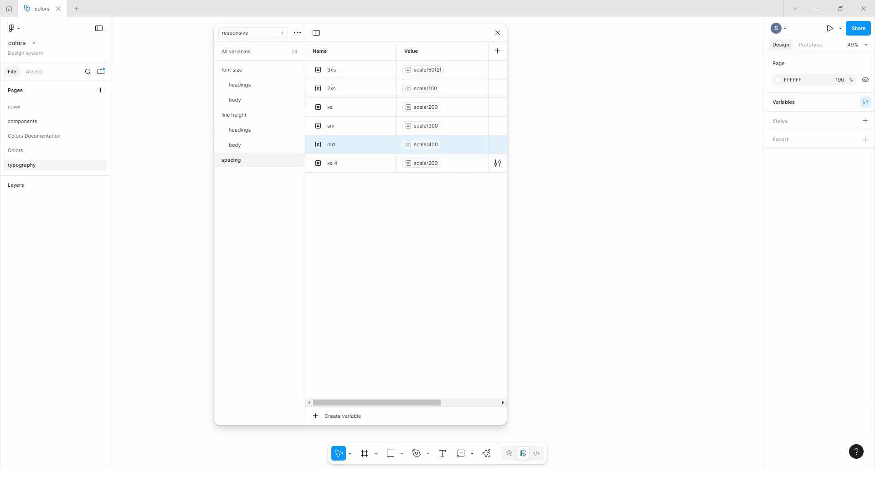
- Rename the last copy of the xs spacing variable lg and alias it to scale/600
{"action": "double_click", "coordinate": [333, 163]}
{"action": "type", "text": "lg"}
{"action": "key", "text": "Return"}
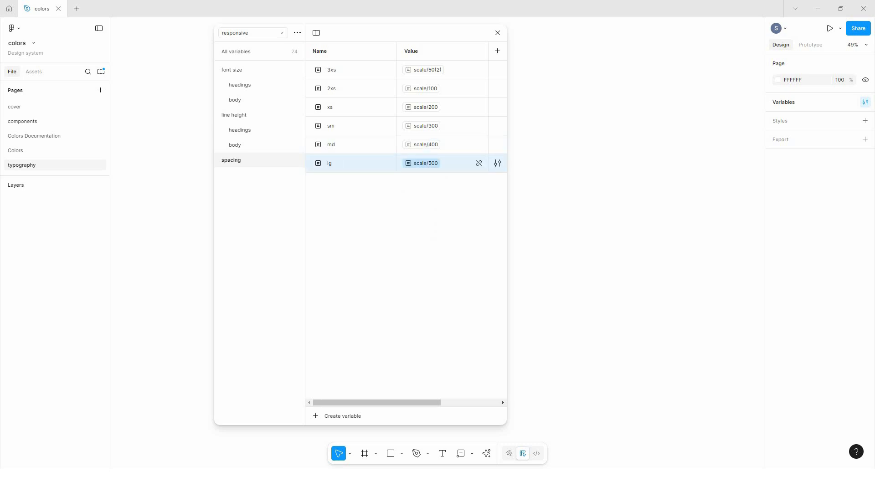
{"action": "left_click", "coordinate": [424, 162]}
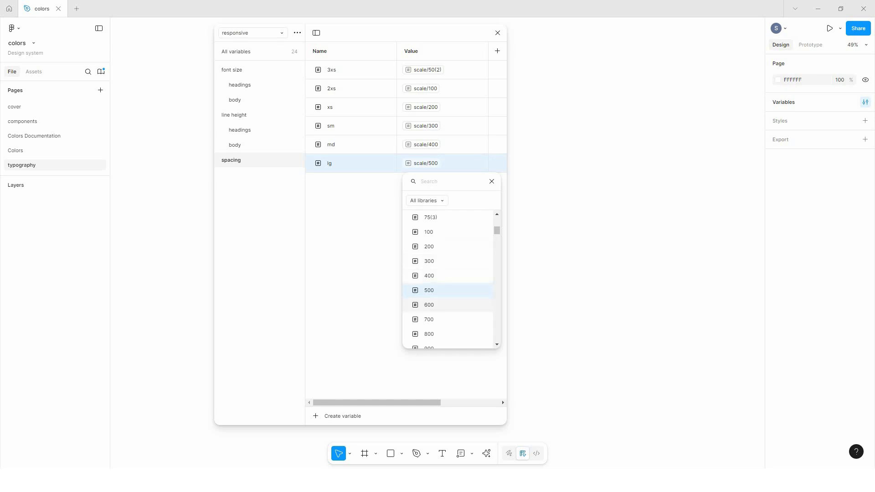
{"action": "left_click", "coordinate": [433, 304]}
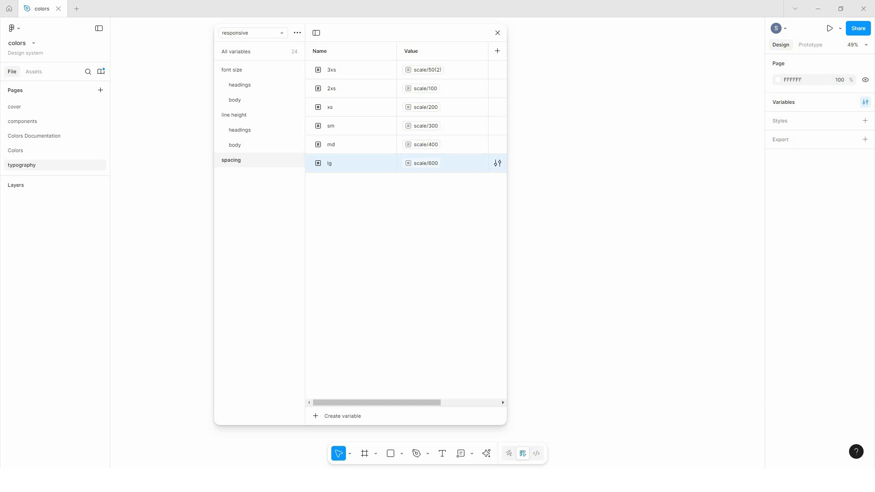
- Duplicate the lg spacing variable, rename the copy xl and alias it to scale/800
{"action": "key", "text": "ctrl+d"}
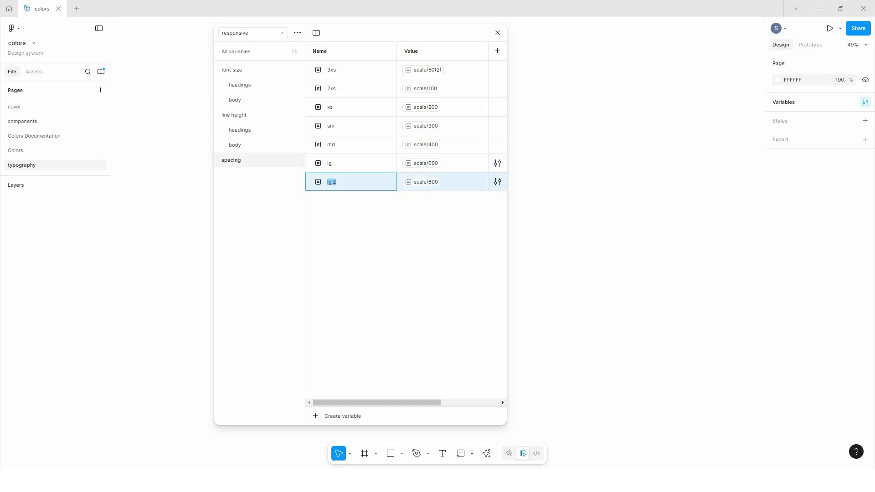
{"action": "type", "text": "xl"}
{"action": "key", "text": "Return"}
{"action": "left_click", "coordinate": [425, 182]}
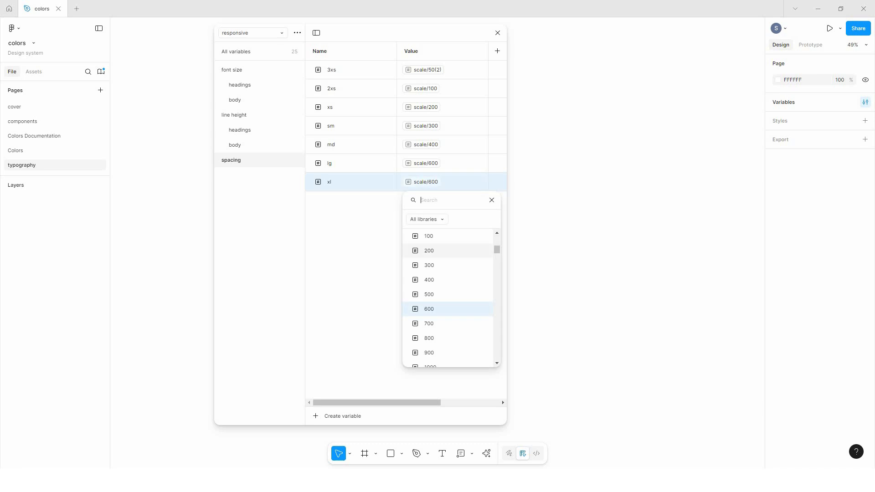
{"action": "left_click", "coordinate": [429, 337]}
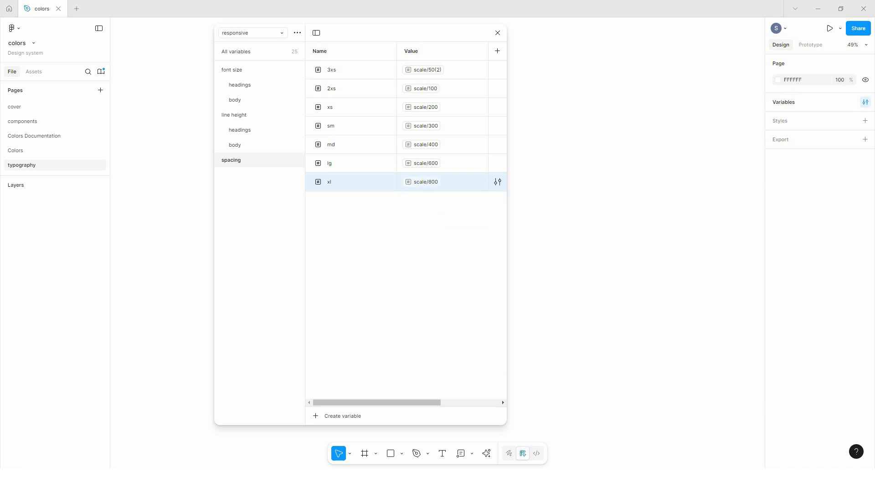
- Switch to the Master Pallet collection to check the pixel values in the scale group
{"action": "left_click", "coordinate": [253, 33]}
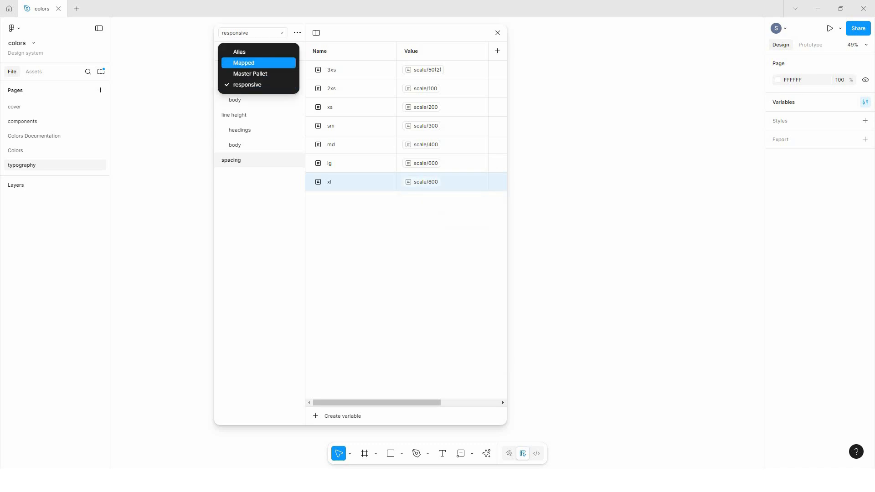
{"action": "key", "text": "Up"}
{"action": "key", "text": "Up"}
{"action": "key", "text": "Up"}
{"action": "key", "text": "Return"}
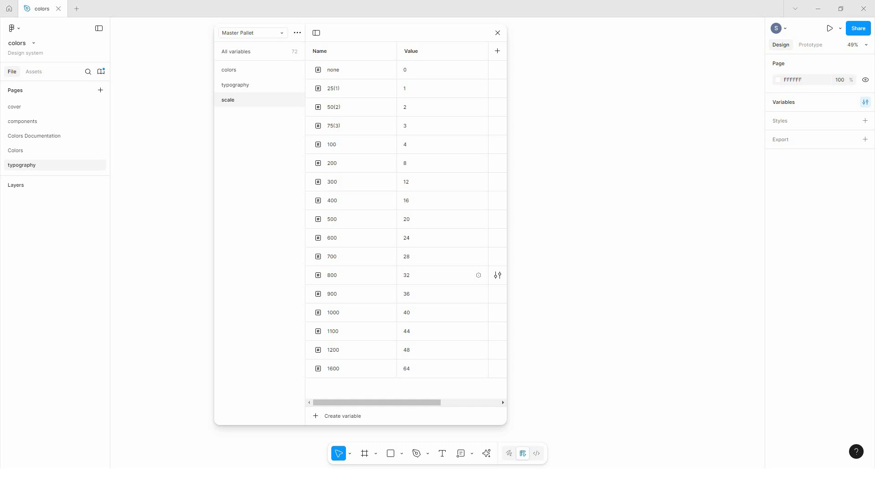
- Add the text "Click me" on the empty canvas beside the variables window and wrap it in an auto layout frame
{"action": "key", "text": "t"}
{"action": "left_click", "coordinate": [544, 155]}
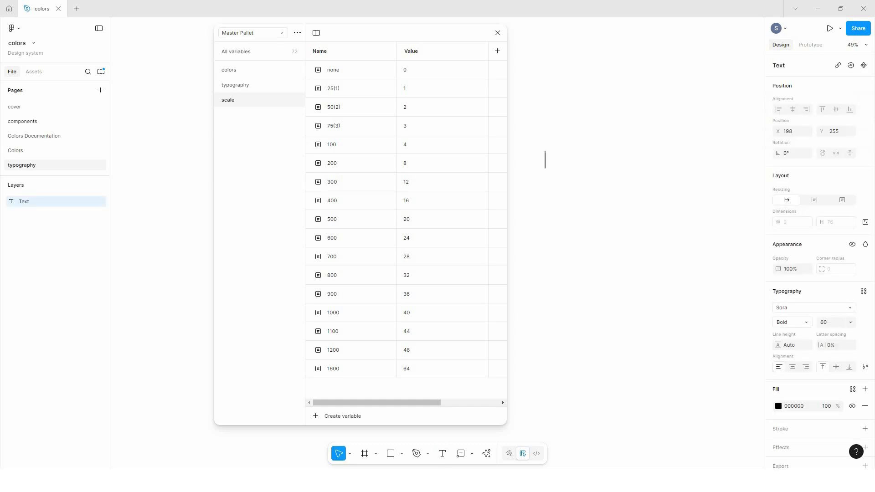
{"action": "type", "text": "Click me"}
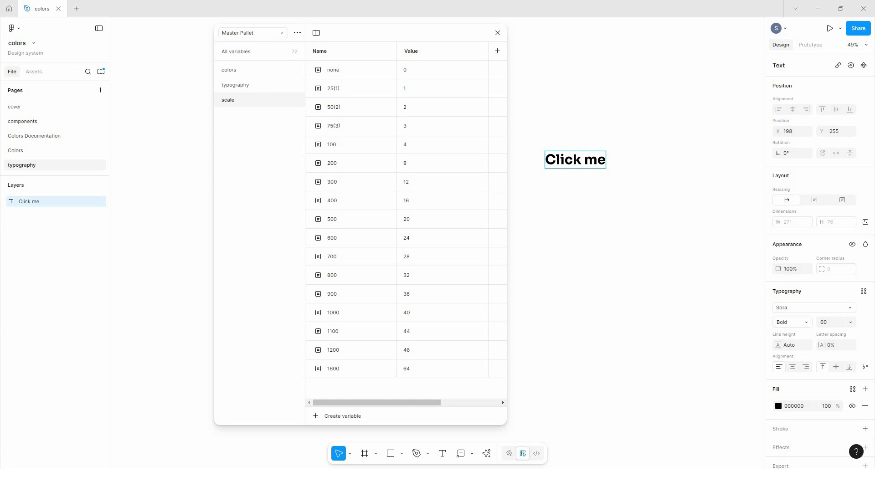
{"action": "key", "text": "Escape"}
{"action": "key", "text": "shift+a"}
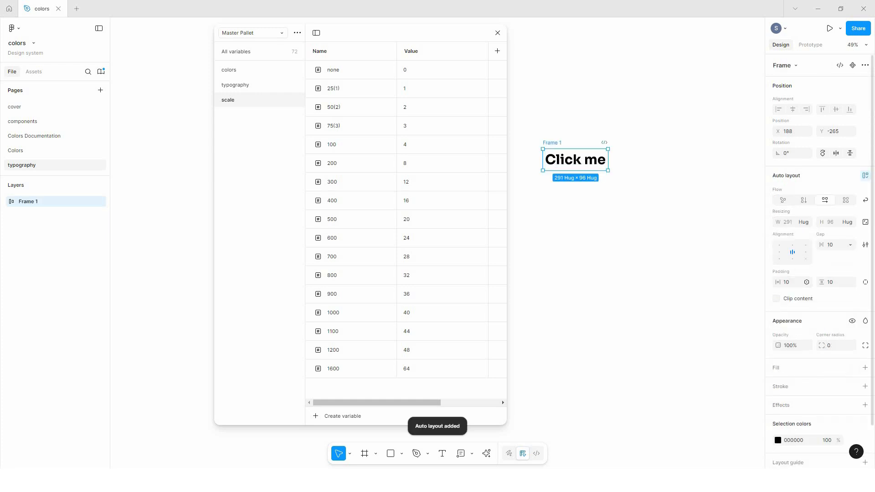
- Bind the "Click me" frame's horizontal padding to the responsive spacing variable xl
{"action": "left_click", "coordinate": [806, 282]}
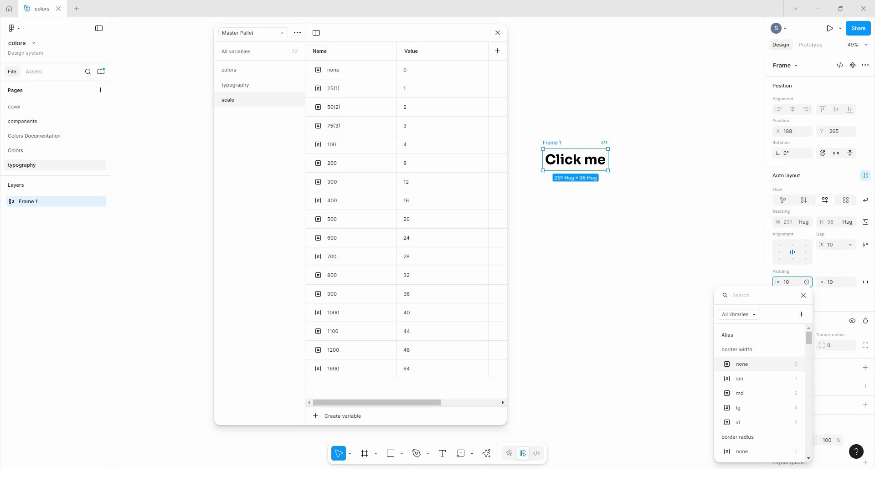
{"action": "type", "text": "xl"}
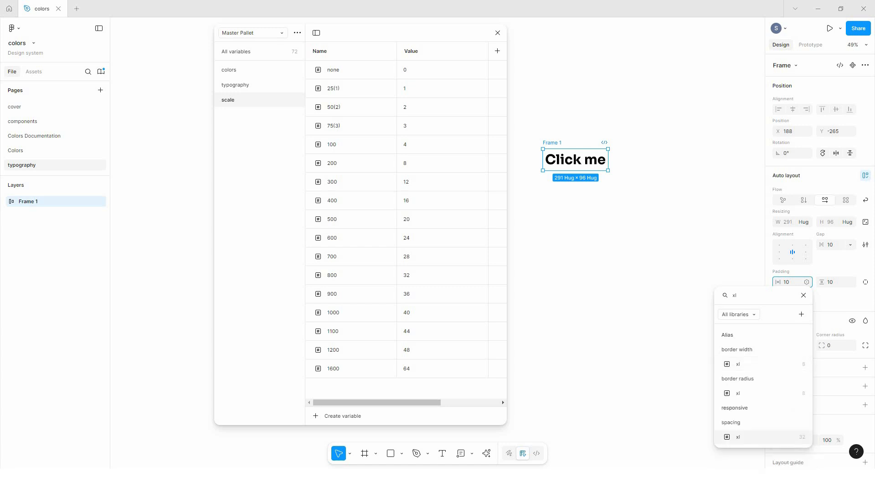
{"action": "left_click", "coordinate": [756, 436]}
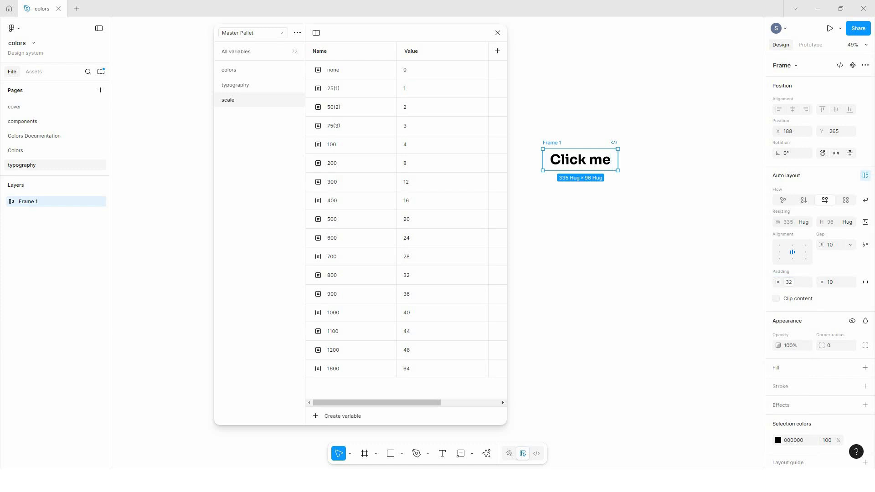
- Return to the responsive collection and duplicate the xl spacing variable twice
{"action": "left_click", "coordinate": [252, 33]}
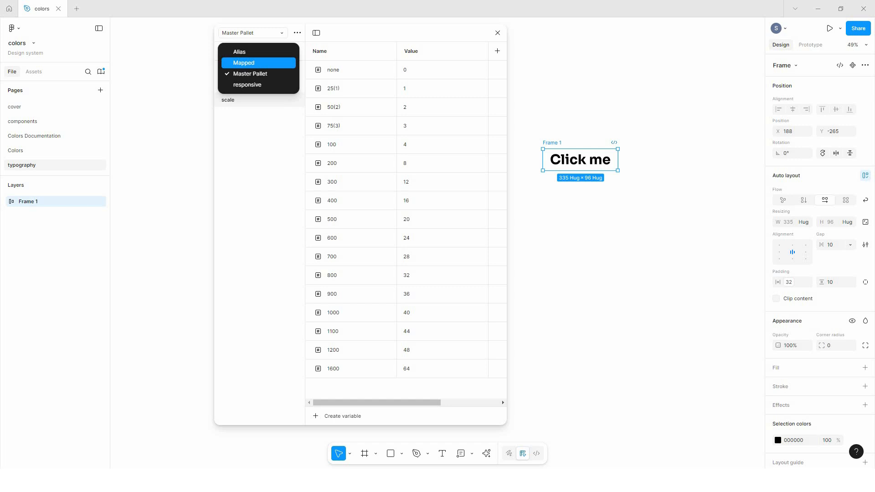
{"action": "left_click", "coordinate": [247, 85]}
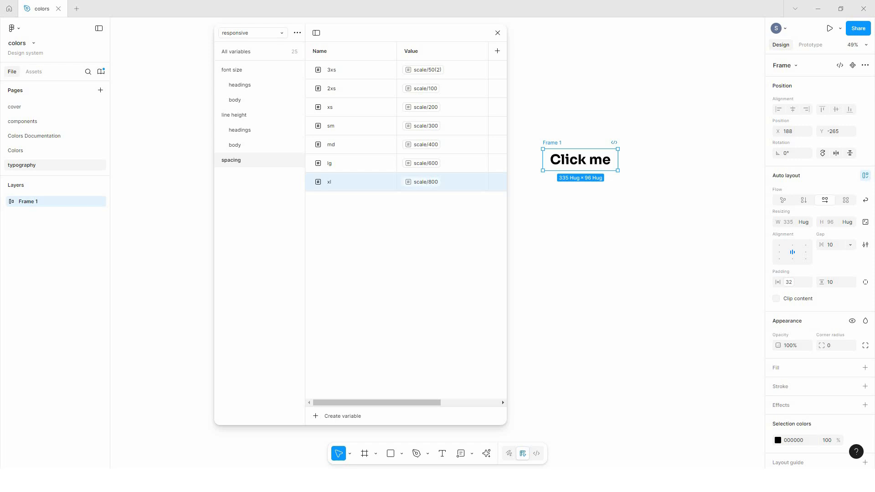
{"action": "left_click", "coordinate": [253, 32]}
{"action": "left_click", "coordinate": [258, 84]}
{"action": "key", "text": "ctrl+d"}
{"action": "key", "text": "ctrl+d"}
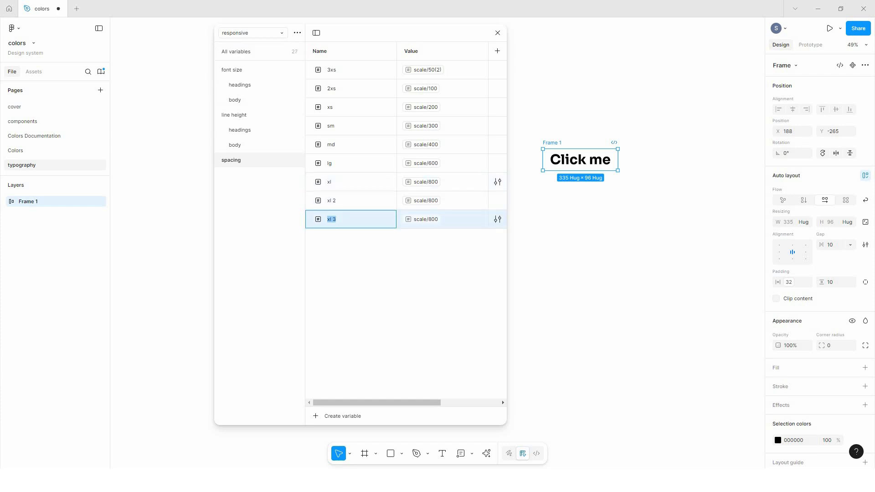
- Rename the two copies of the xl spacing variable 2xl and 3xl
{"action": "double_click", "coordinate": [331, 200]}
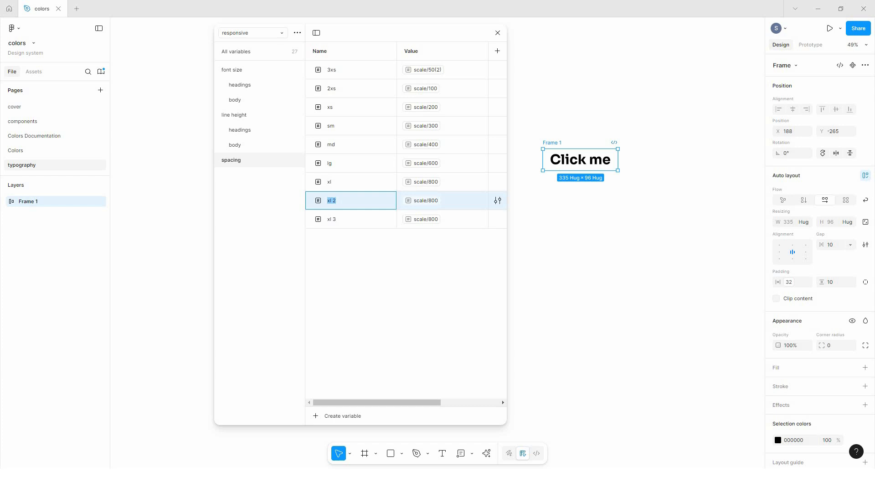
{"action": "type", "text": "2"}
{"action": "key", "text": "Return"}
{"action": "double_click", "coordinate": [332, 219]}
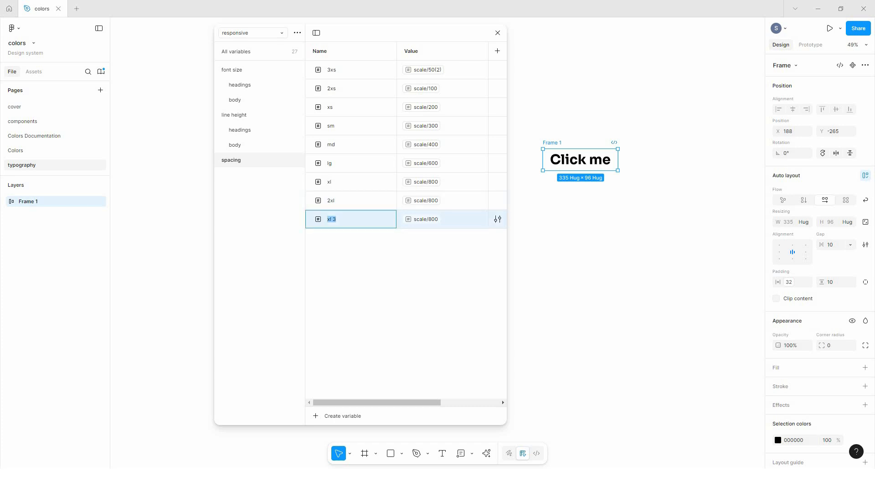
{"action": "type", "text": "3xl"}
{"action": "key", "text": "Return"}
- Alias the 2xl spacing variable to scale/1200
{"action": "left_click", "coordinate": [425, 201]}
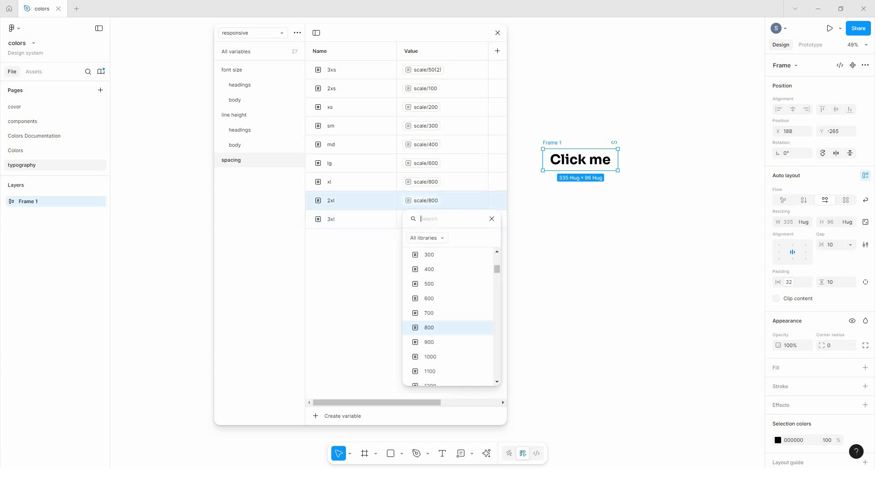
{"action": "scroll", "coordinate": [455, 357], "scroll_direction": "down", "scroll_amount": 3}
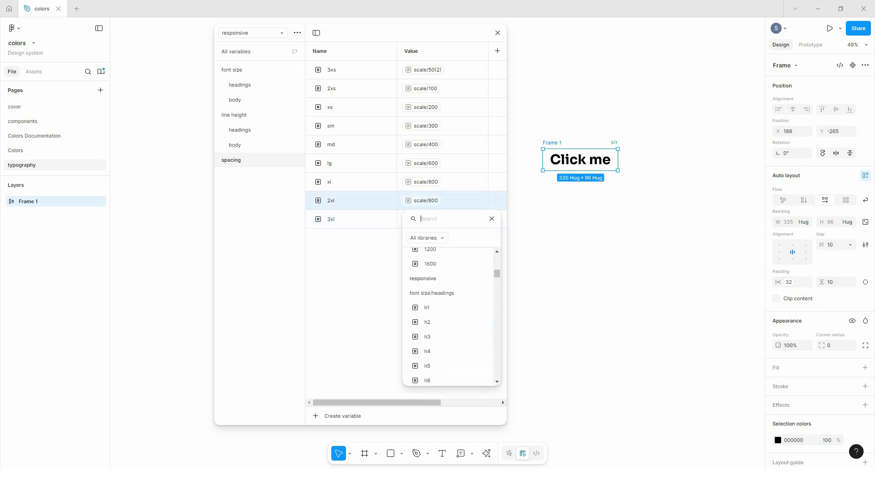
{"action": "left_click", "coordinate": [431, 255]}
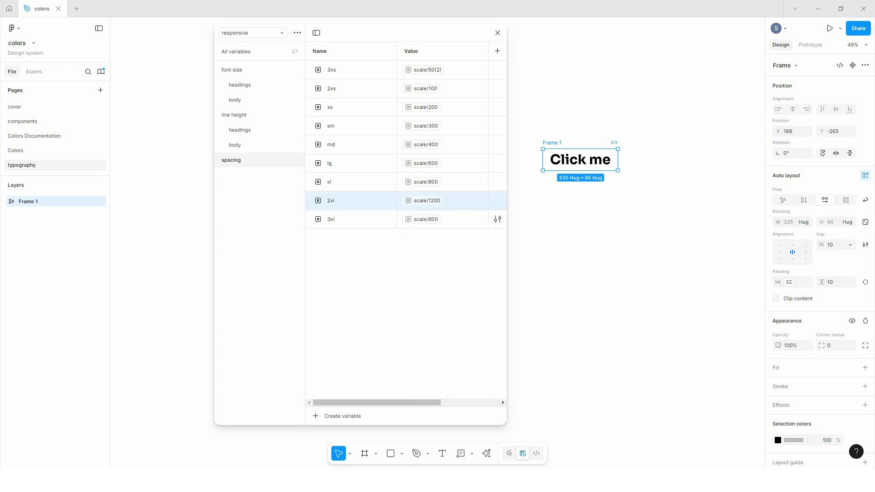
- Alias the 3xl spacing variable to scale/1600
{"action": "left_click", "coordinate": [425, 219]}
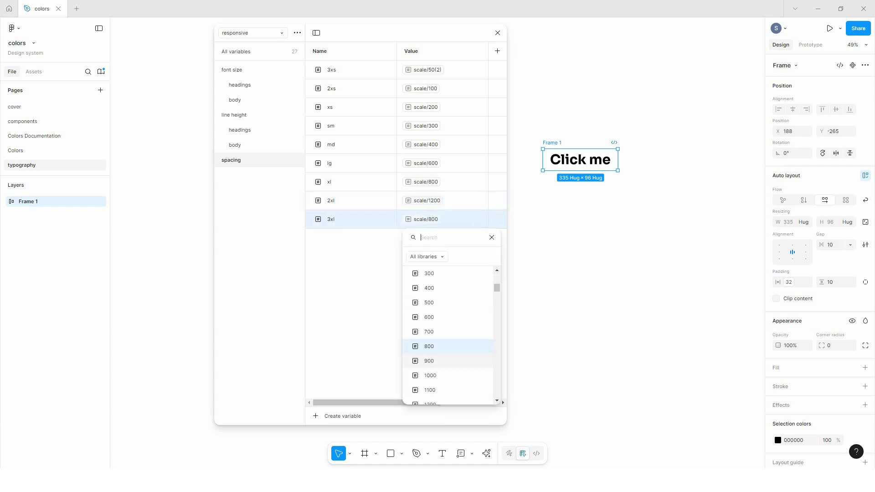
{"action": "scroll", "coordinate": [449, 360], "scroll_direction": "down", "scroll_amount": 2}
{"action": "left_click", "coordinate": [430, 328]}
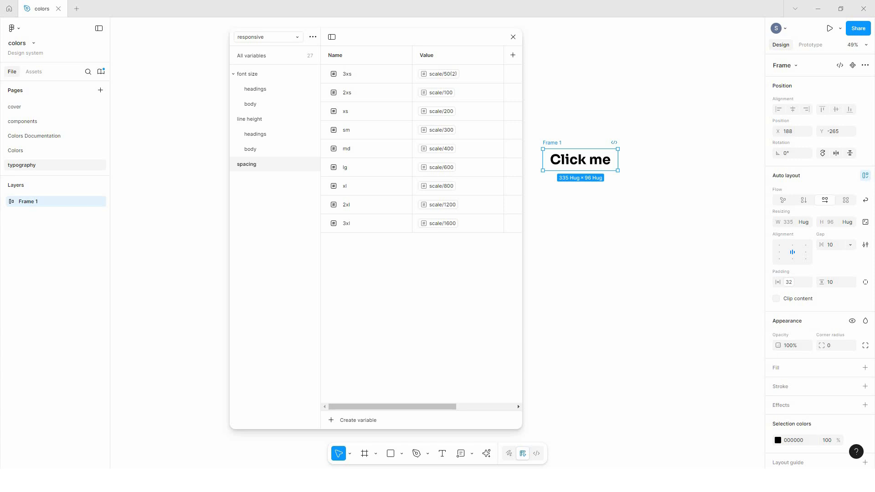
- Review the typography variables in the Master Pallet collection and the border width and border radius groups in the Alias collection
{"action": "left_click", "coordinate": [268, 37]}
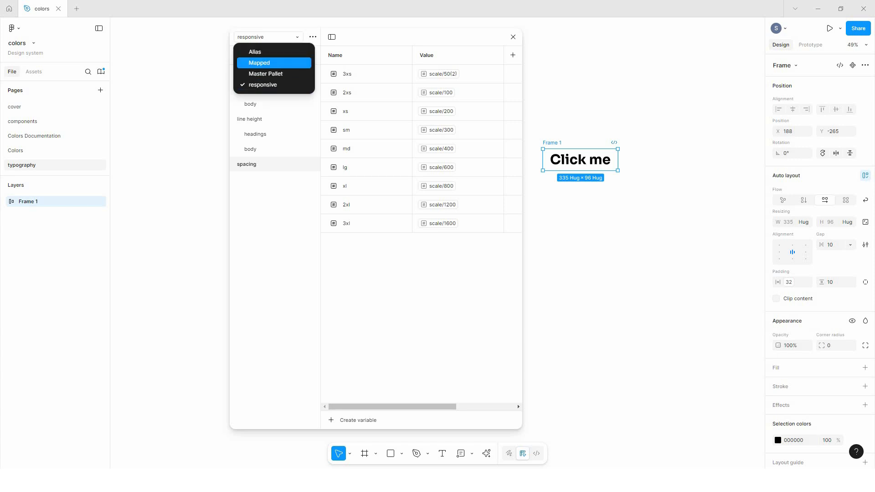
{"action": "left_click", "coordinate": [265, 74]}
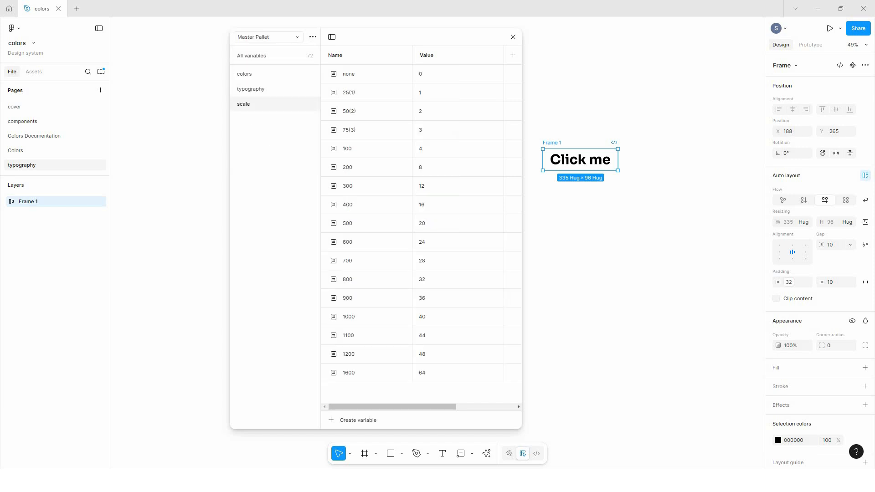
{"action": "left_click", "coordinate": [251, 89]}
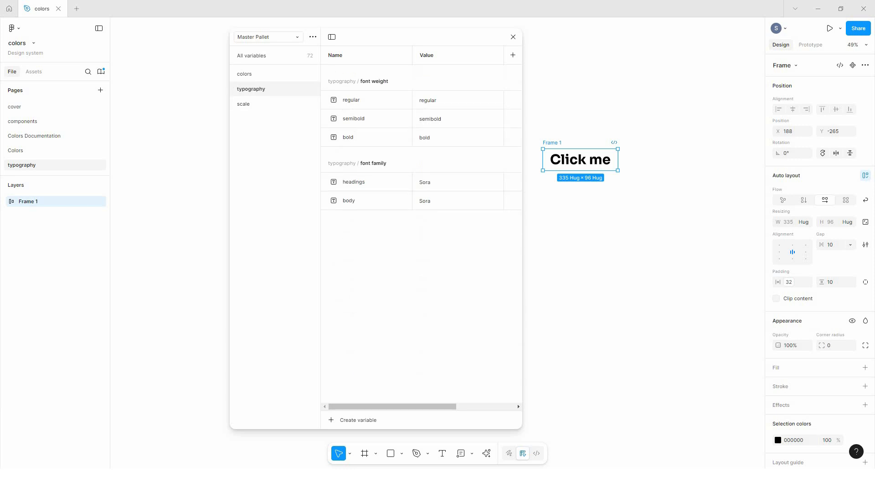
{"action": "left_click", "coordinate": [269, 37]}
{"action": "left_click", "coordinate": [248, 51]}
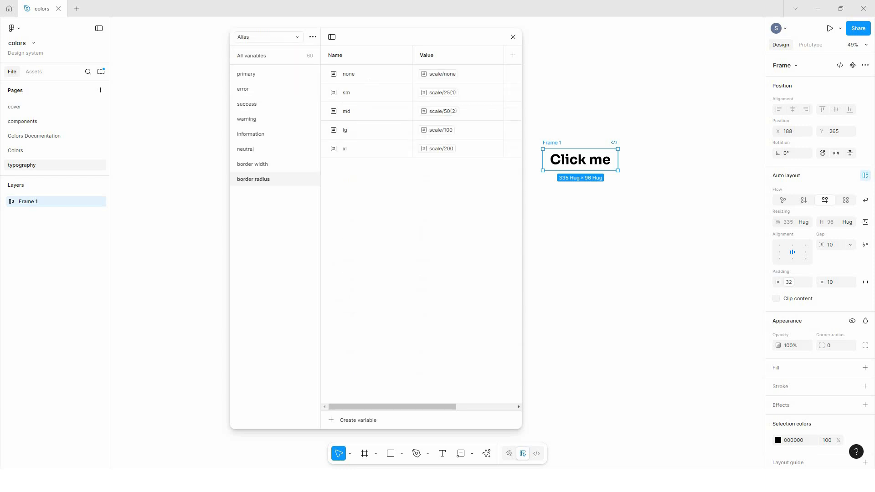
{"action": "left_click", "coordinate": [252, 164]}
{"action": "left_click", "coordinate": [253, 180]}
{"action": "left_click", "coordinate": [268, 37]}
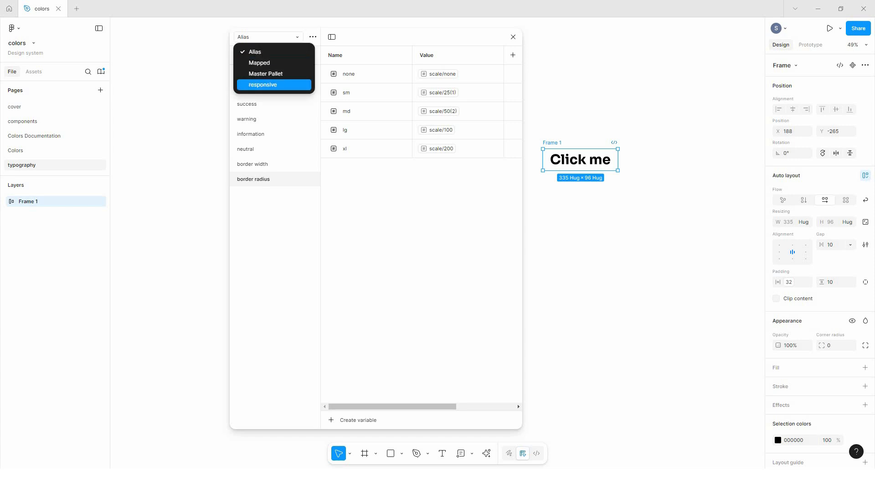
- Review the heading and body font sizes, the line heights and the spacing variables in the responsive collection
{"action": "left_click", "coordinate": [262, 85]}
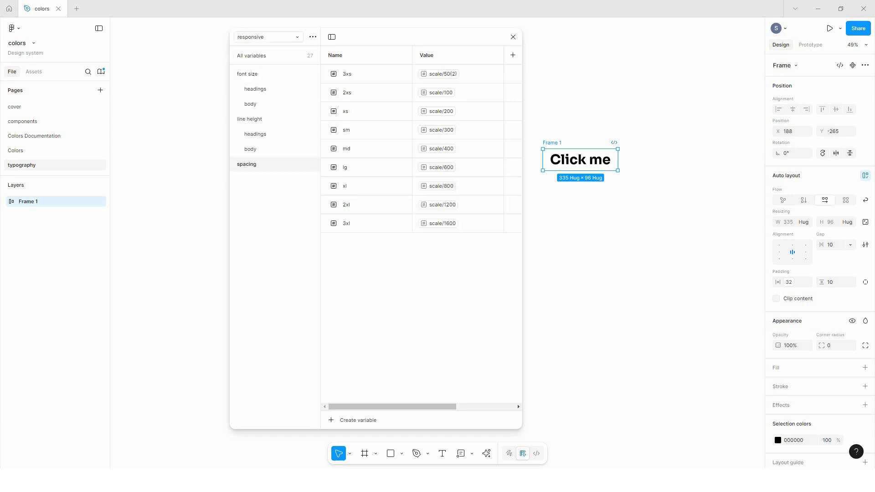
{"action": "left_click", "coordinate": [255, 88]}
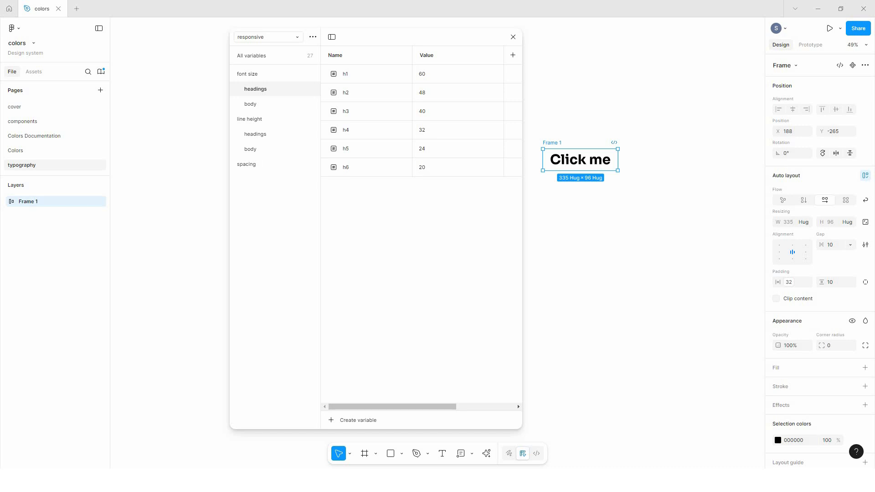
{"action": "left_click", "coordinate": [251, 104]}
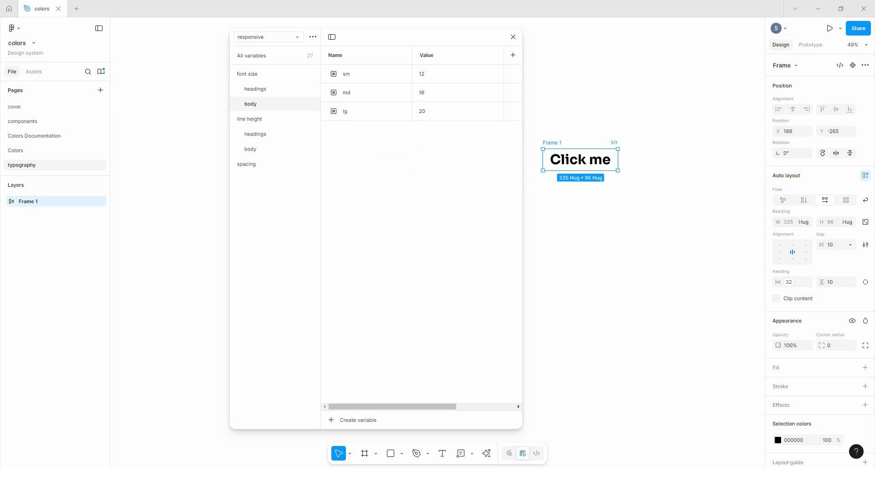
{"action": "left_click", "coordinate": [255, 134]}
{"action": "left_click", "coordinate": [250, 149]}
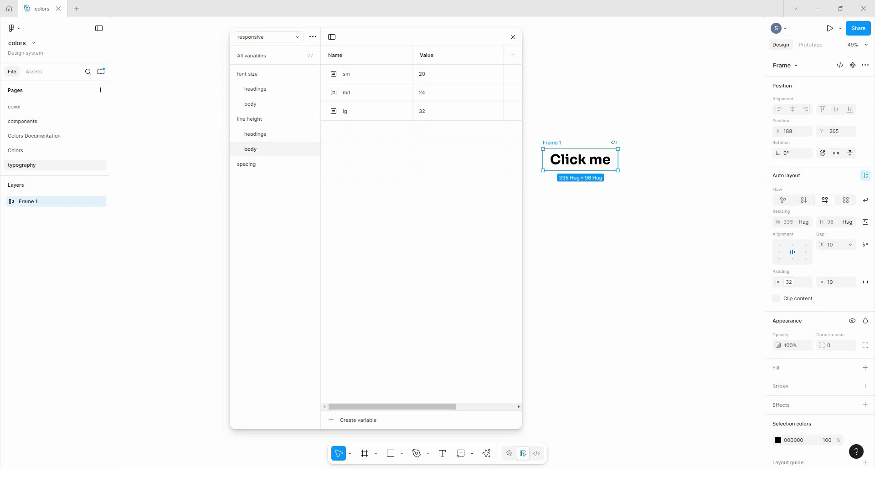
{"action": "left_click", "coordinate": [246, 164]}
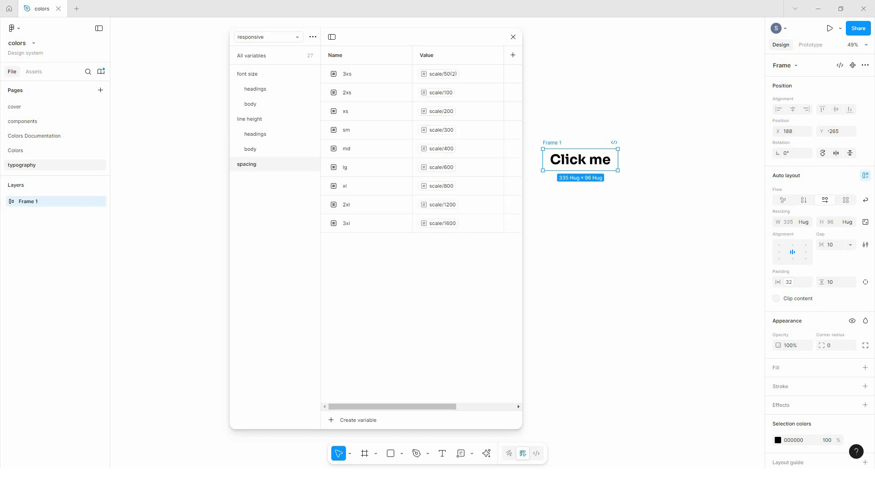
{"action": "left_click_drag", "start_coordinate": [364, 37], "coordinate": [337, 31]}
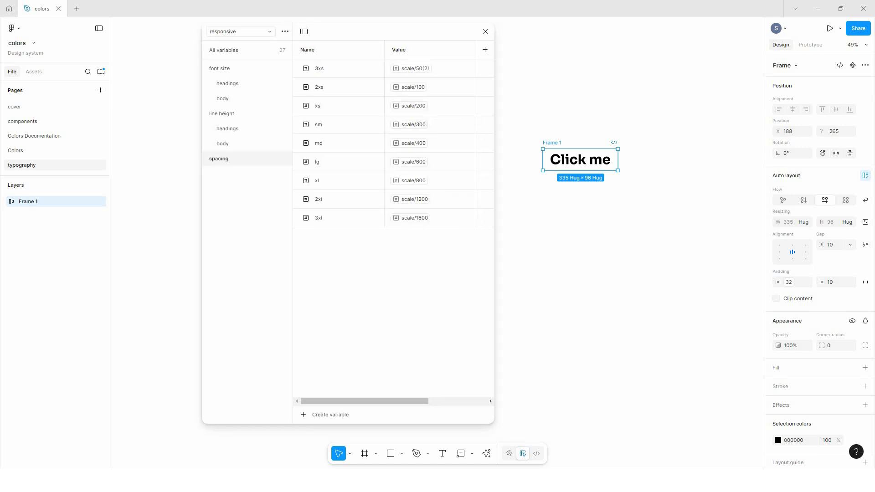